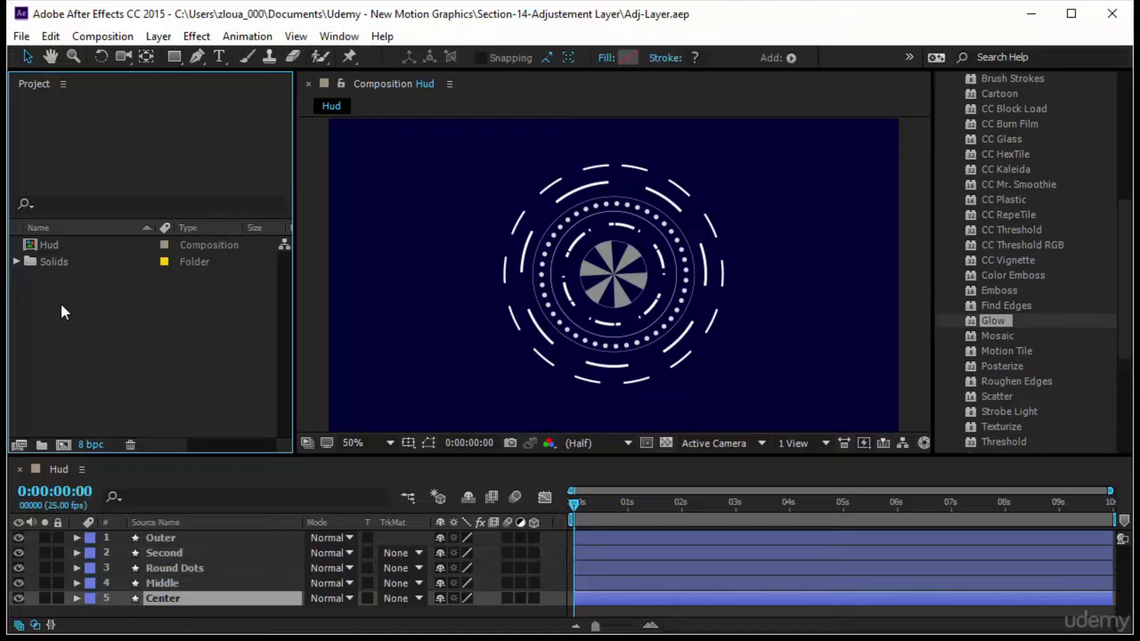
# - Select the Outer layer and play a preview of the Hud composition
pyautogui.hotkey('ctrl', 'Up')
pyautogui.hotkey('ctrl', 'Up')
pyautogui.hotkey('ctrl', 'Up')
pyautogui.hotkey('ctrl', 'Up')
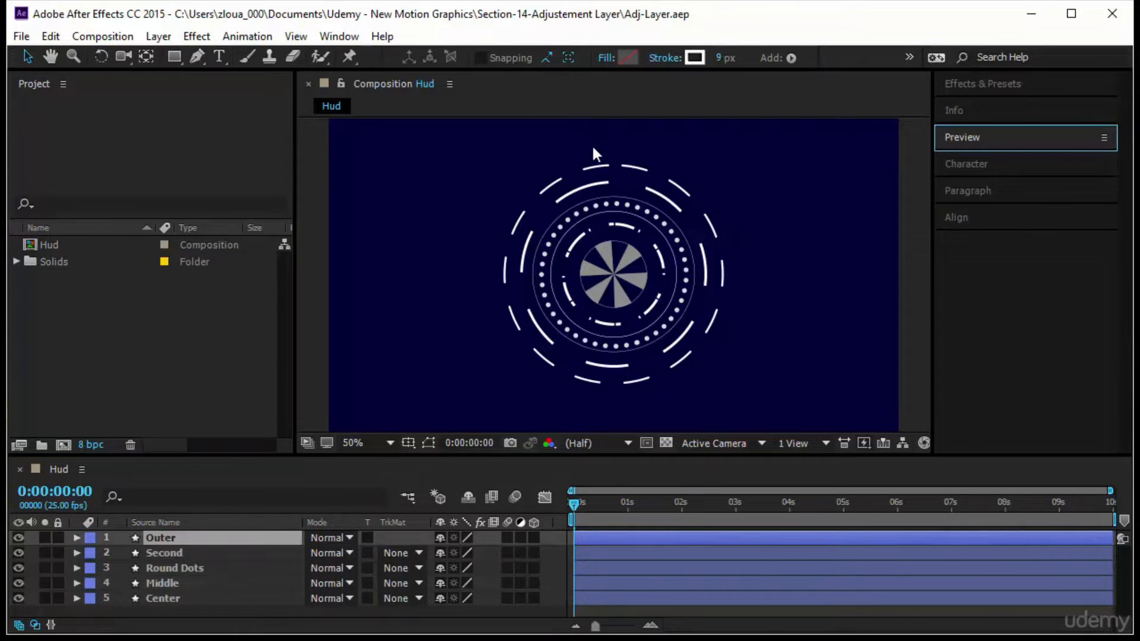
pyautogui.click(990, 142)
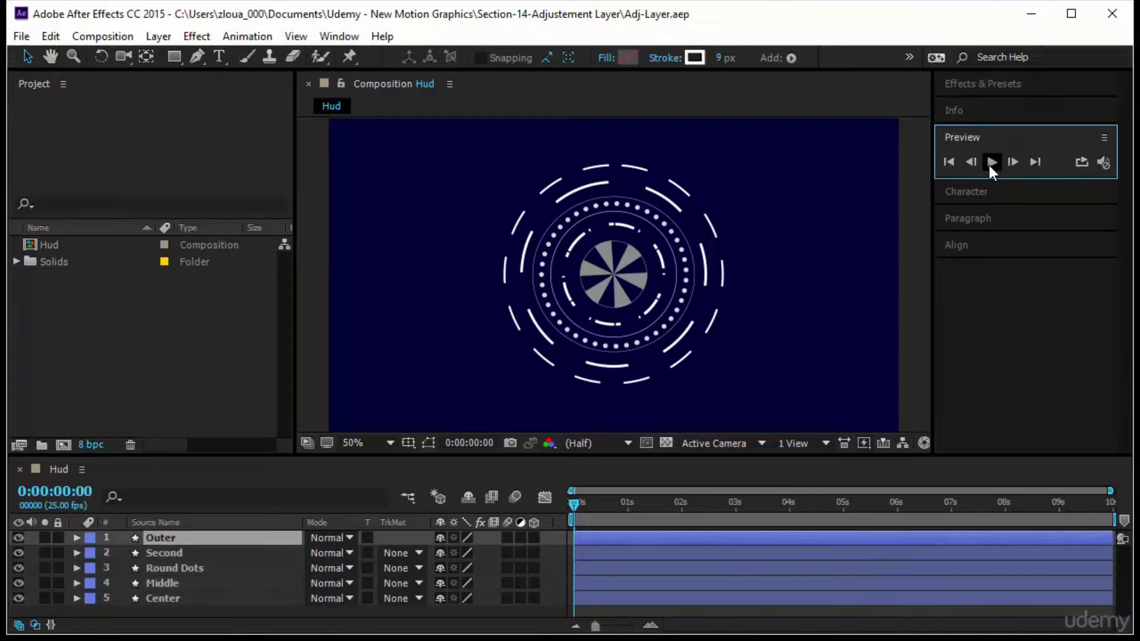
pyautogui.click(991, 164)
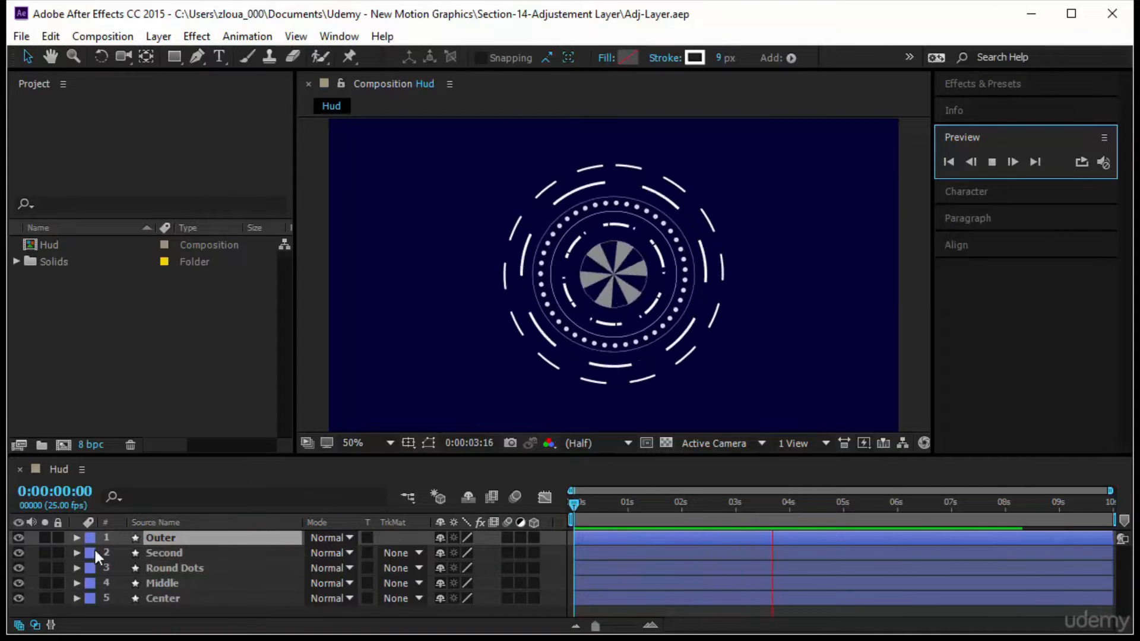
# - Inspect the Second layer's contents and transform properties, and collapse the layer again
pyautogui.click(76, 553)
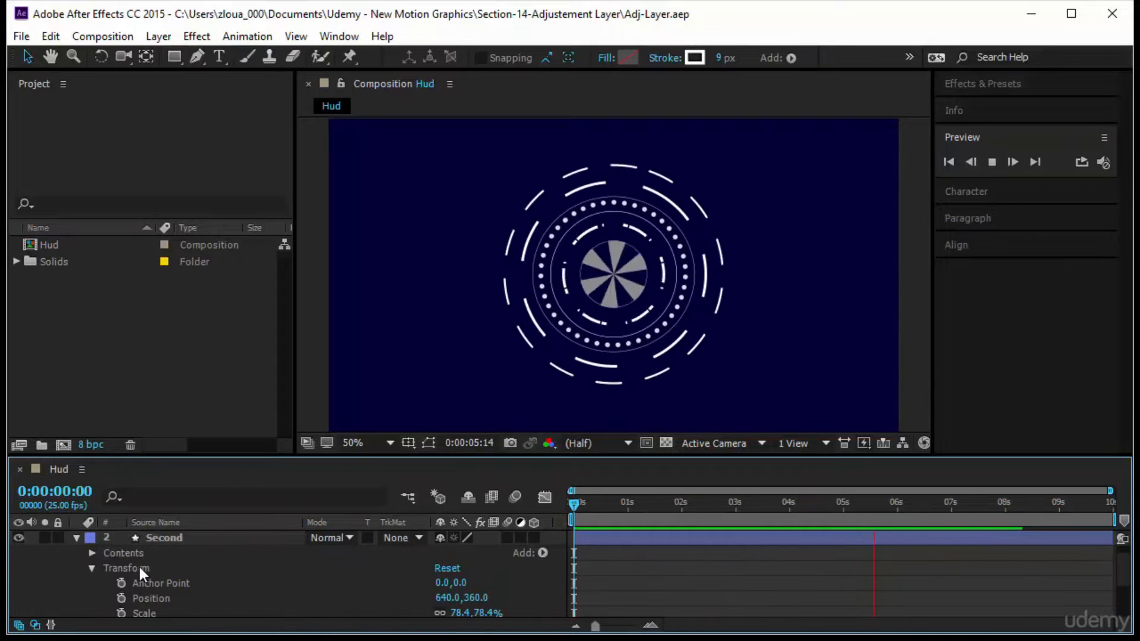
pyautogui.click(92, 553)
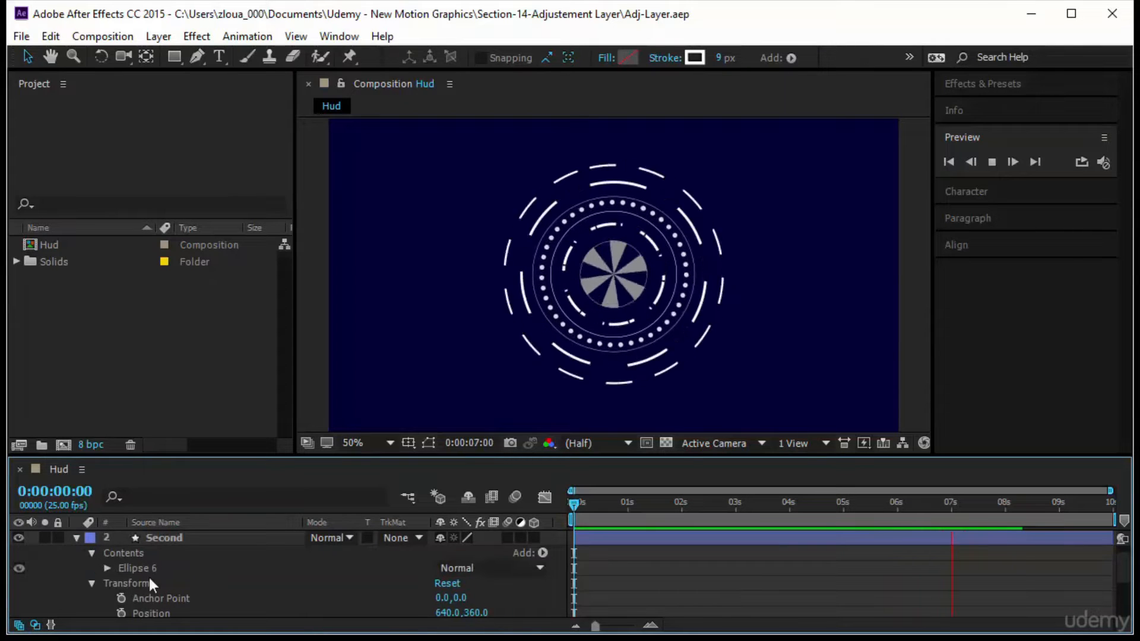
pyautogui.click(90, 552)
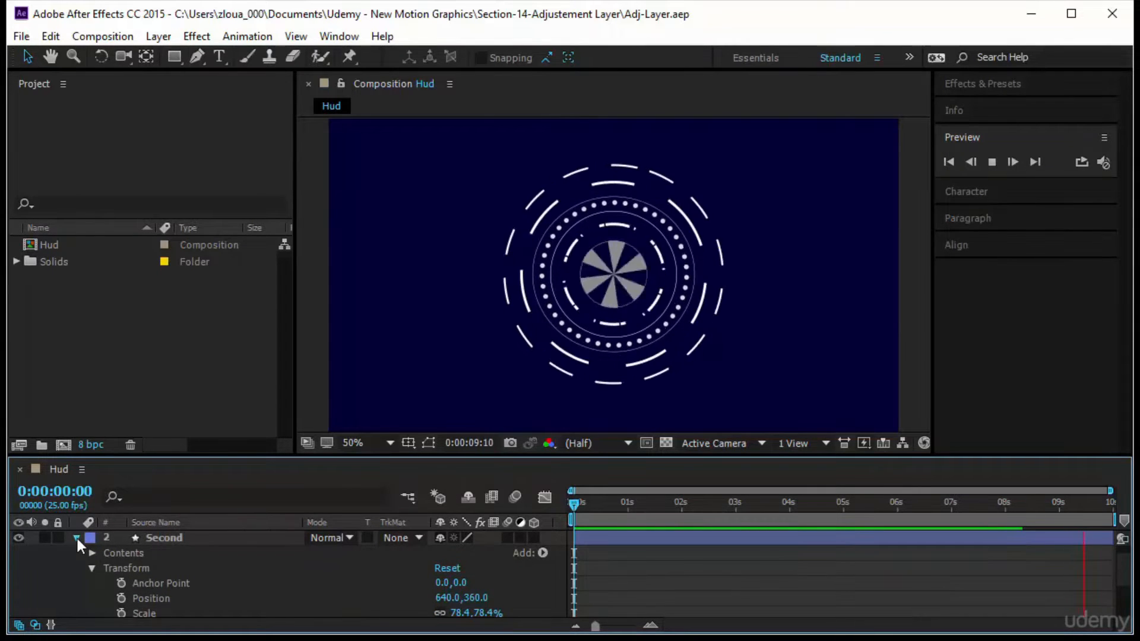
pyautogui.click(77, 539)
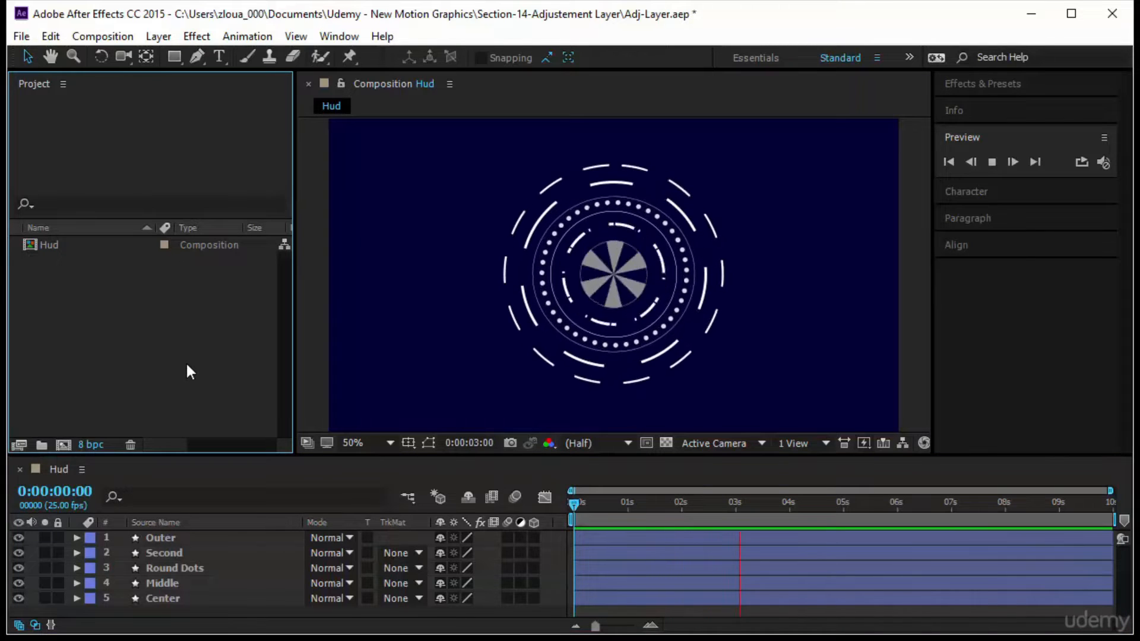
# - Add a new adjustment layer above all the shape layers in the Hud composition
pyautogui.click(154, 37)
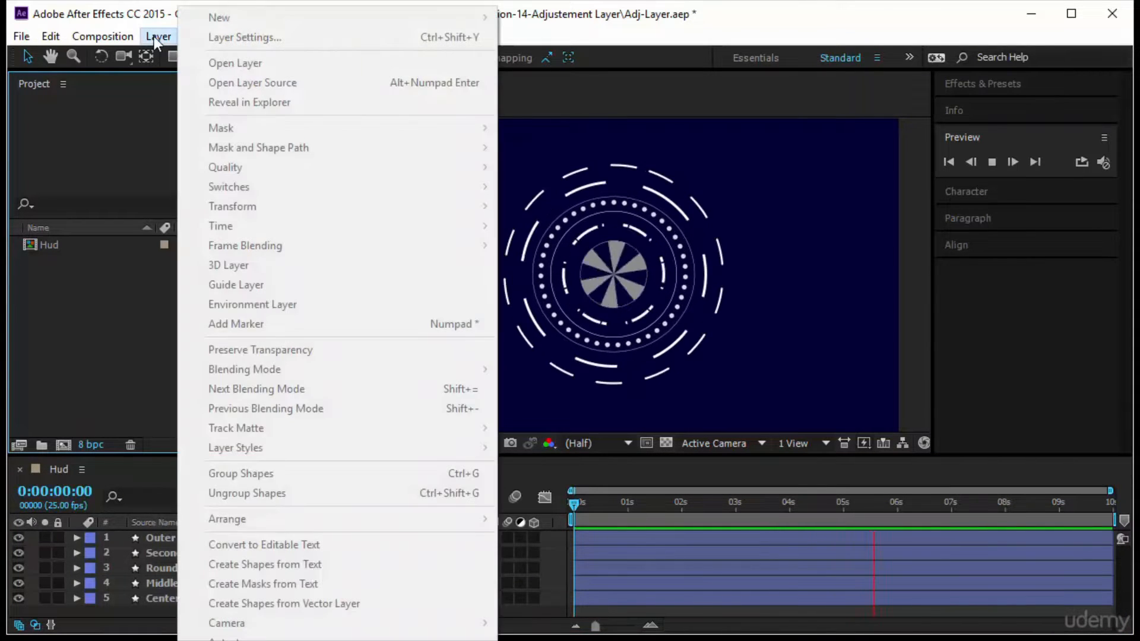
pyautogui.click(123, 468)
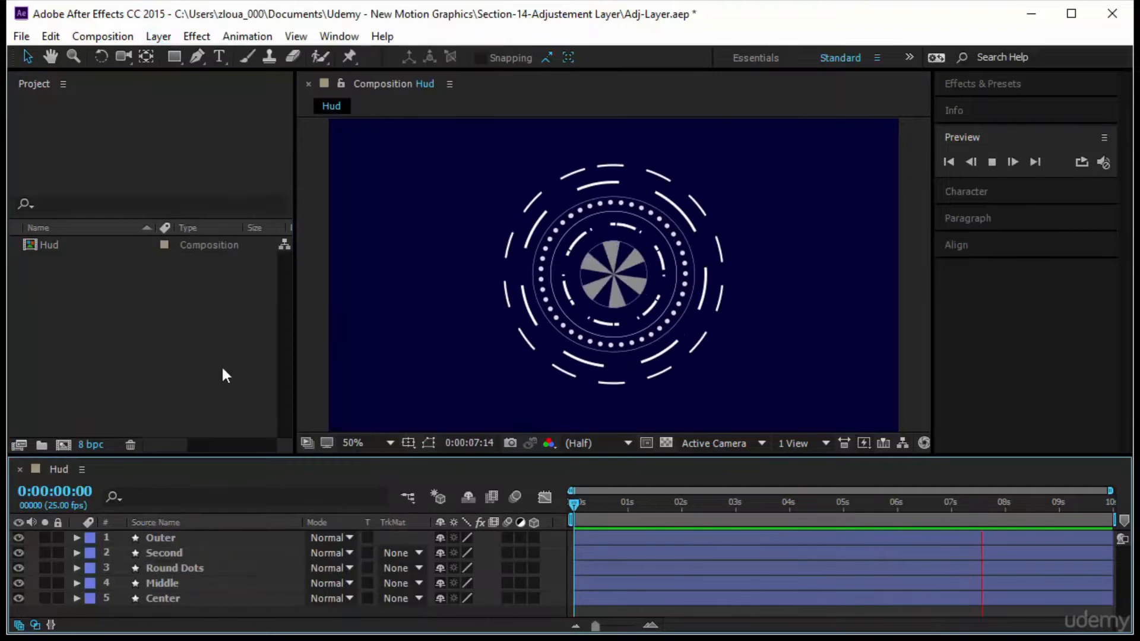
pyautogui.click(158, 33)
pyautogui.moveTo(209, 13)
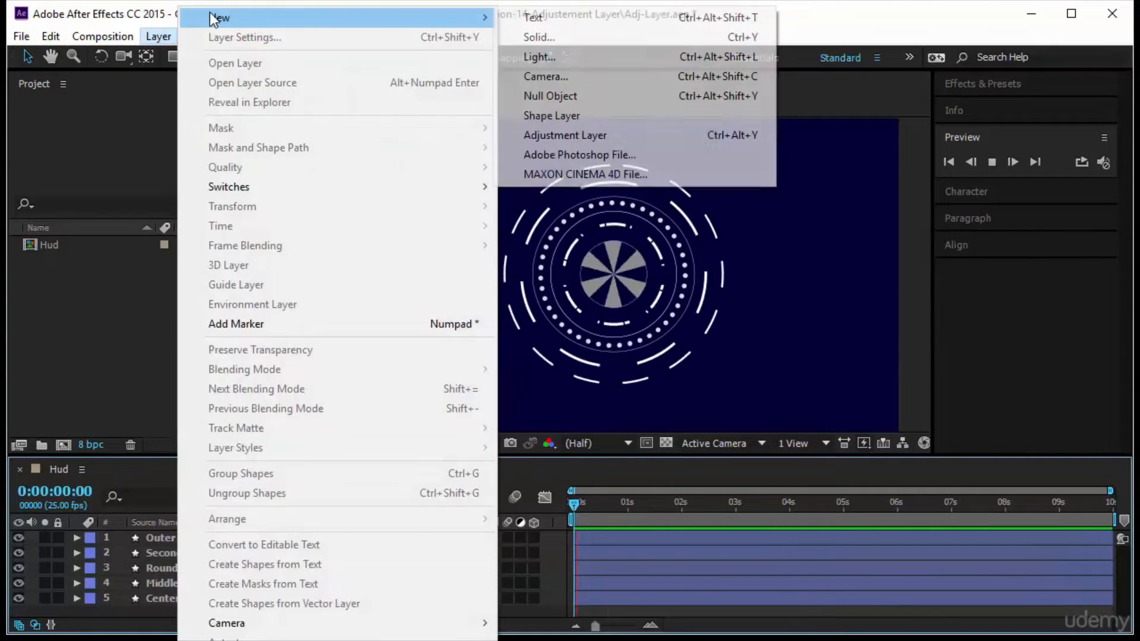
pyautogui.click(603, 137)
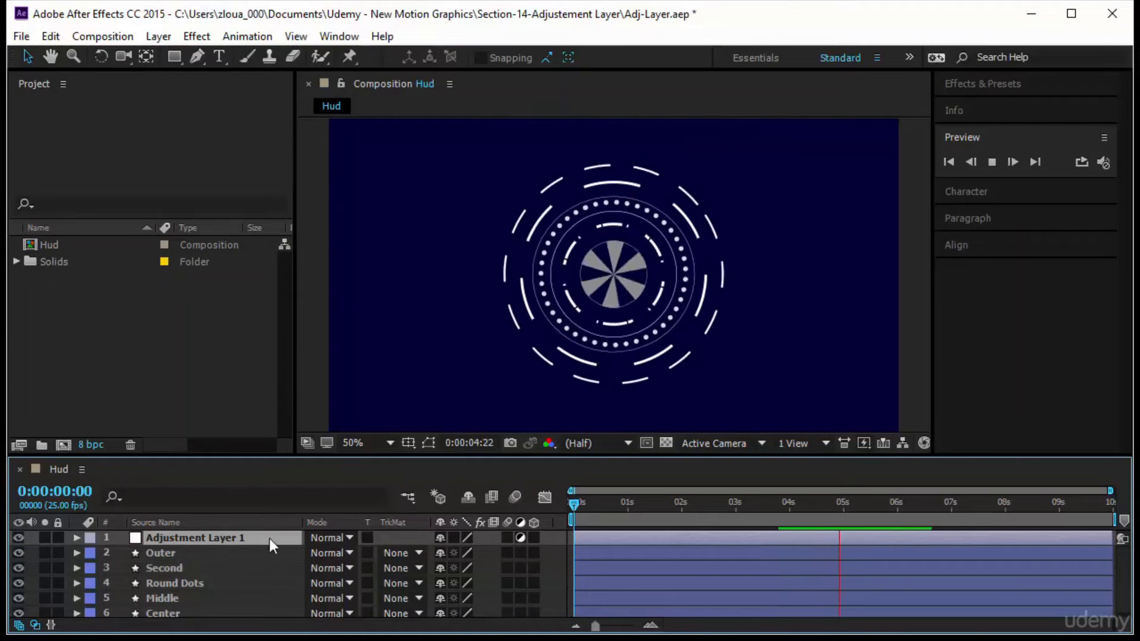
# - Examine the adjustment layer's source in the Solids folder and compare the composition with its adjustment switch off and on
pyautogui.click(45, 261)
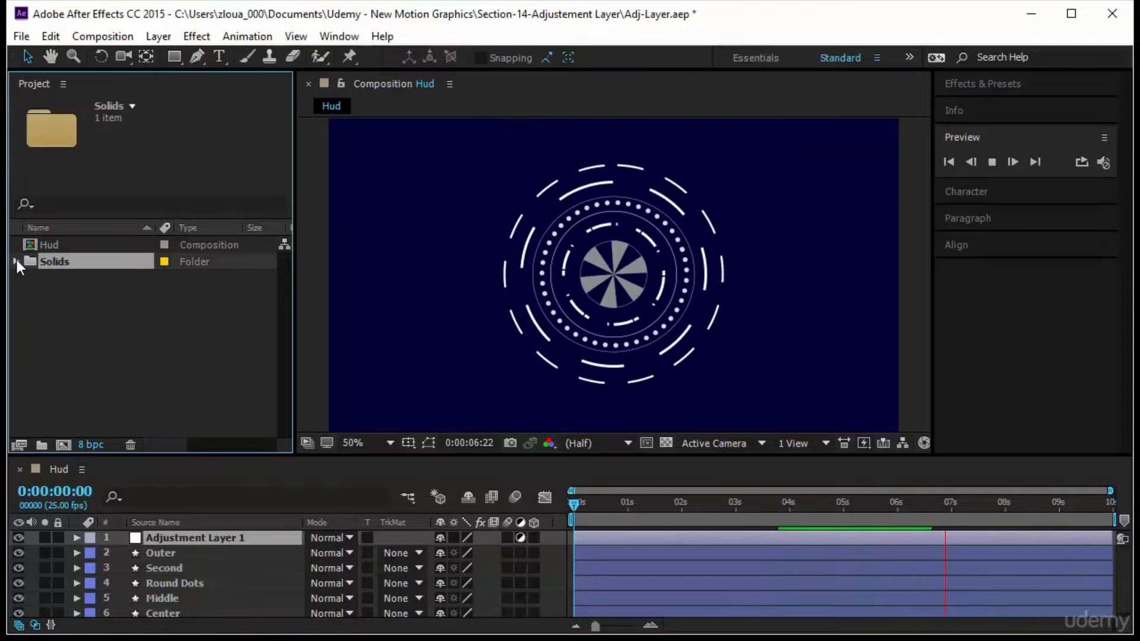
pyautogui.click(15, 261)
pyautogui.click(94, 279)
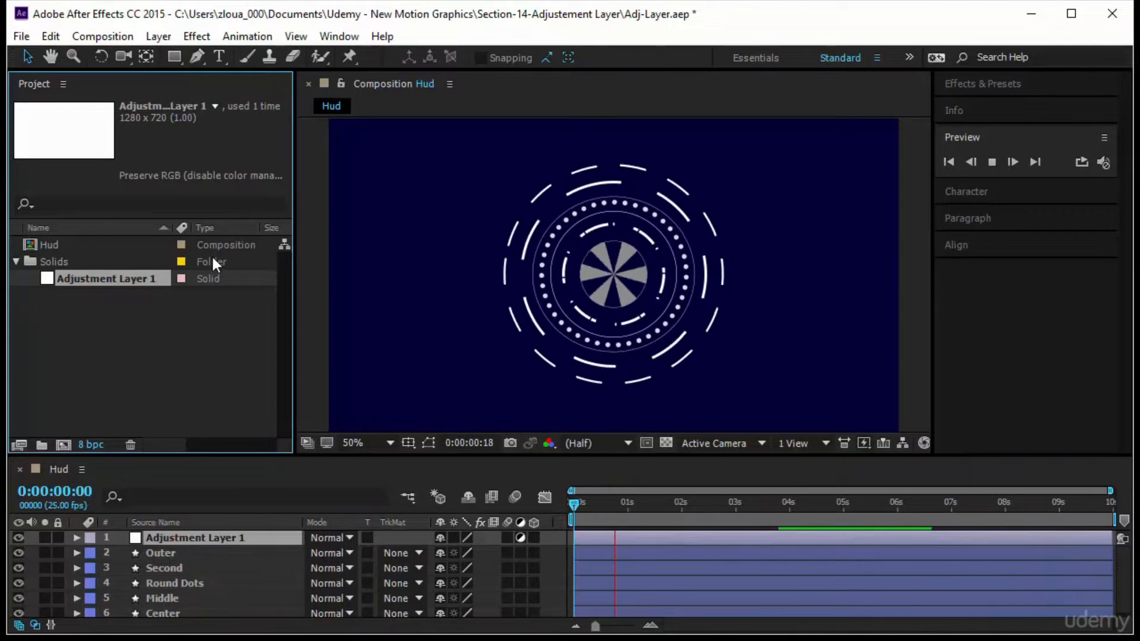
pyautogui.click(520, 537)
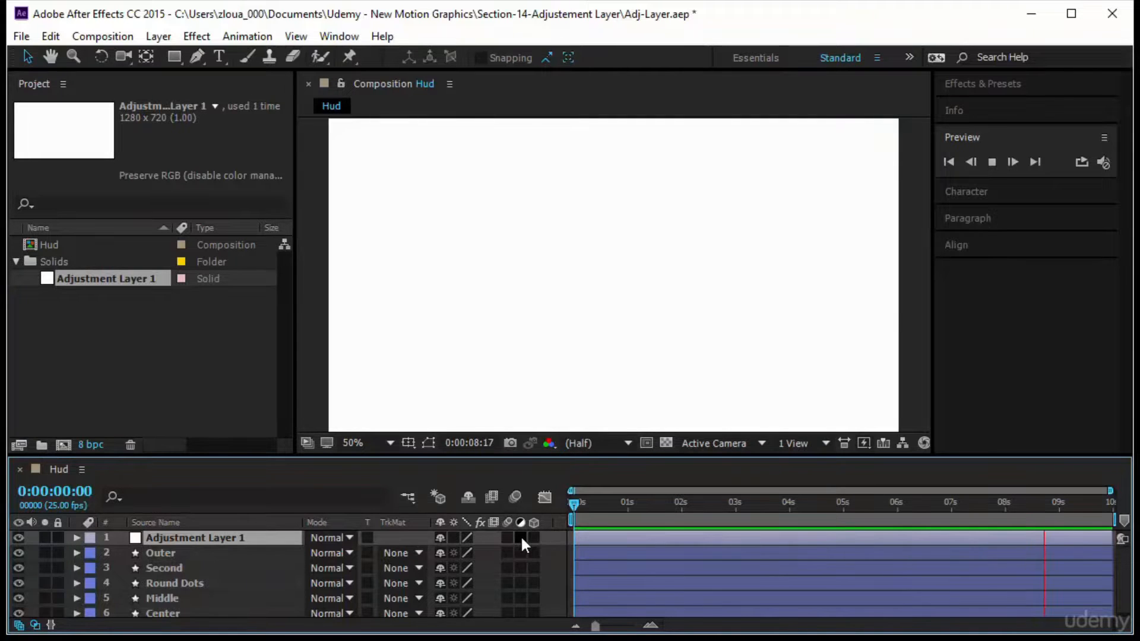
pyautogui.click(521, 537)
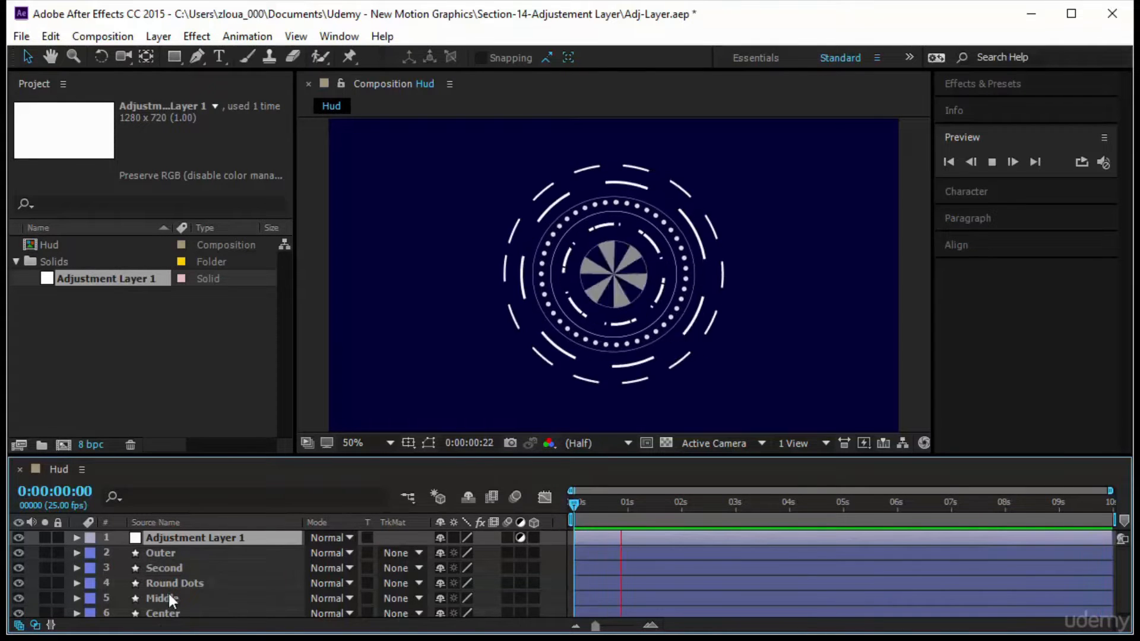
# - Stop the preview and apply the Tint color correction effect to Adjustment Layer 1
pyautogui.moveTo(256, 454); pyautogui.dragTo(256, 414)
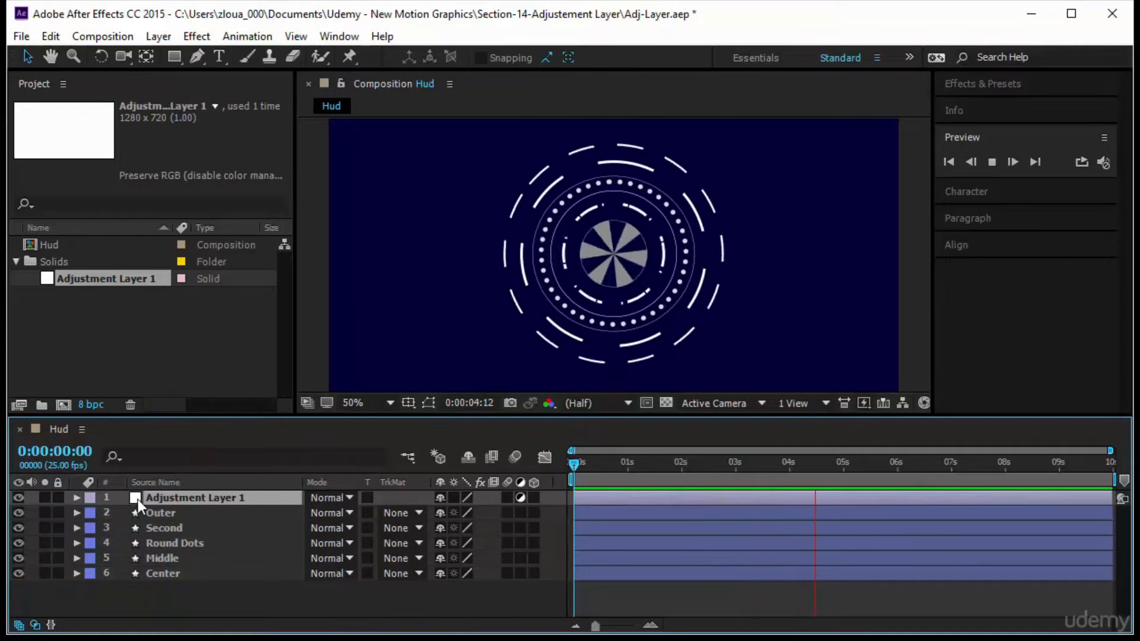
pyautogui.press('space')
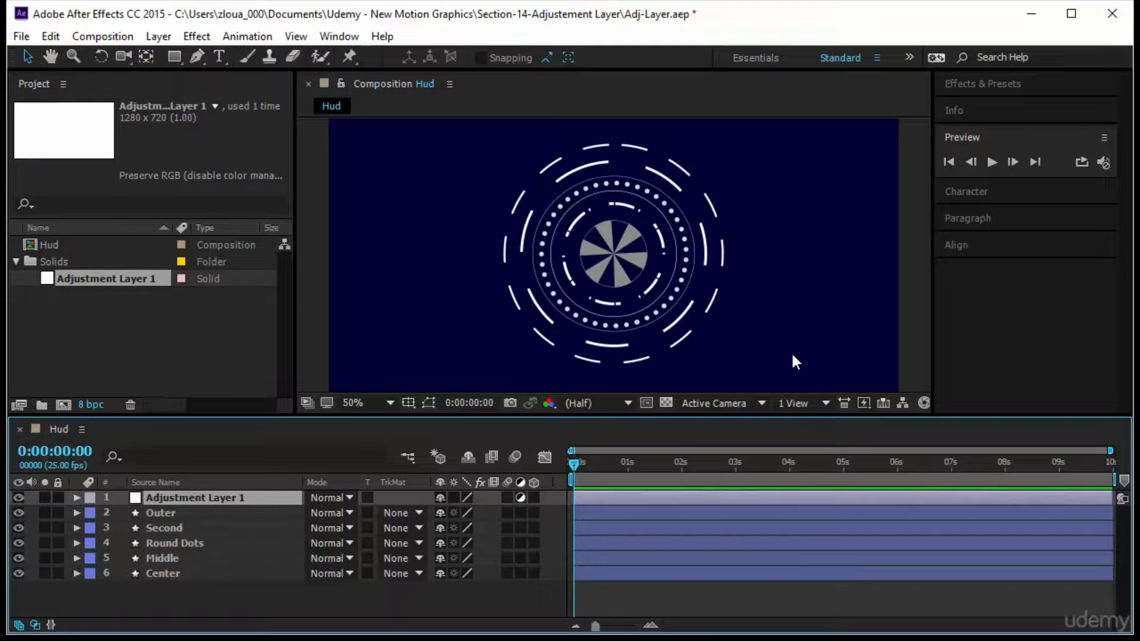
pyautogui.click(991, 87)
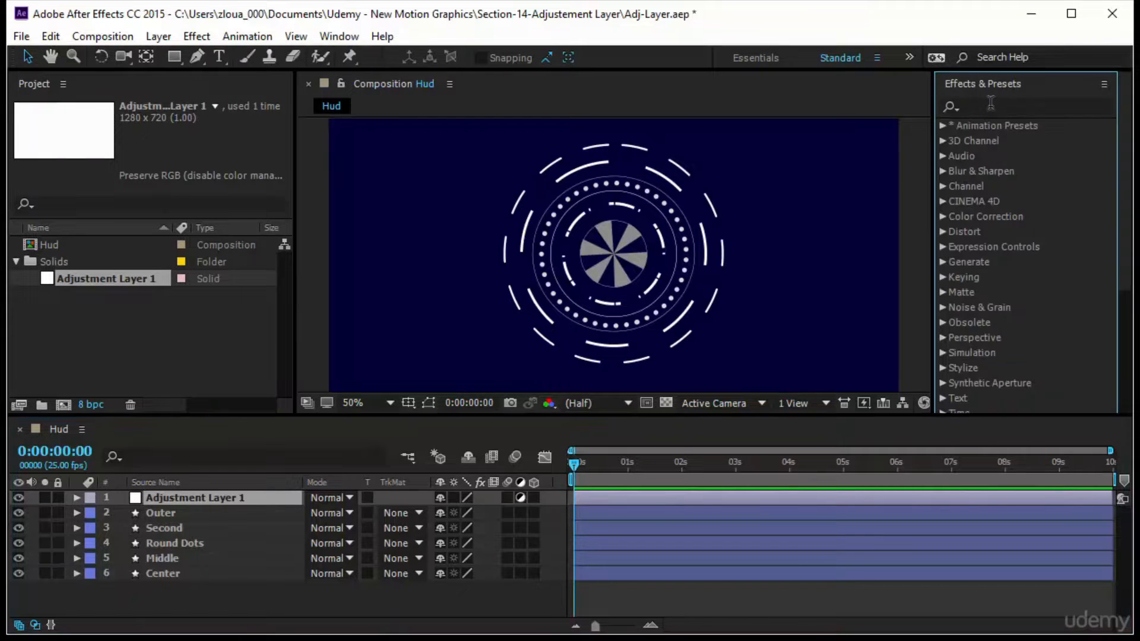
pyautogui.click(990, 105)
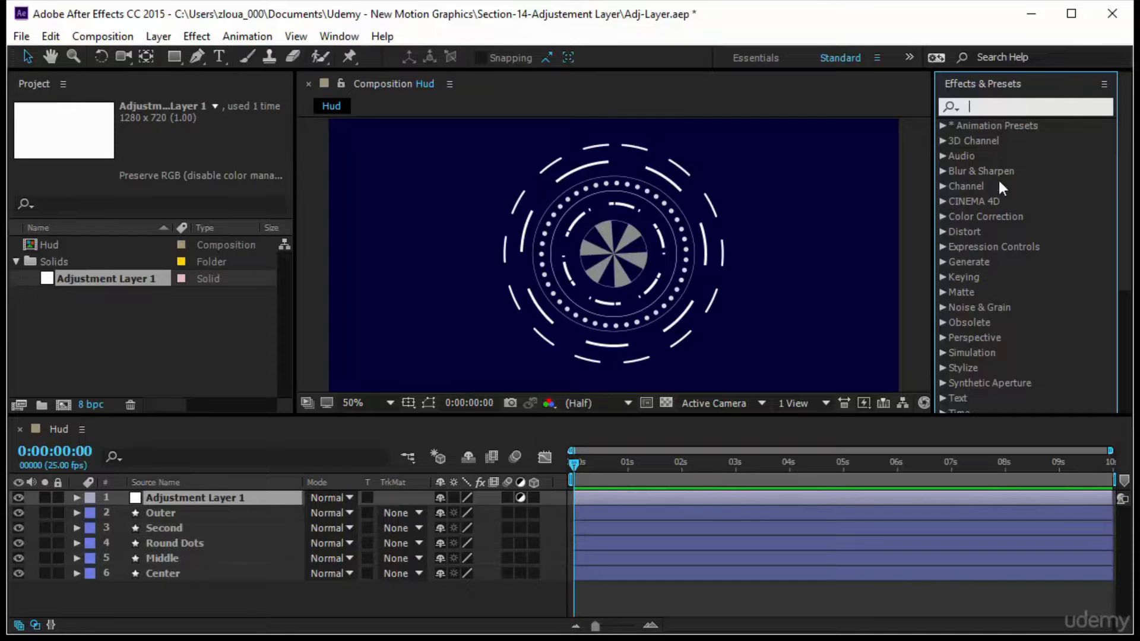
pyautogui.write('tint')
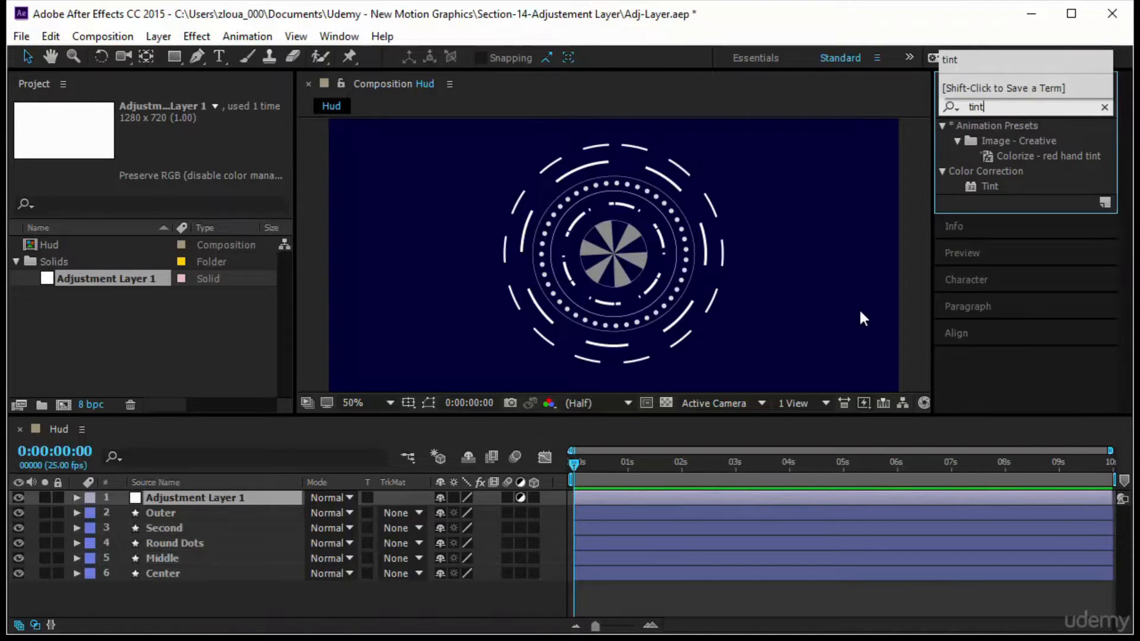
pyautogui.click(988, 189)
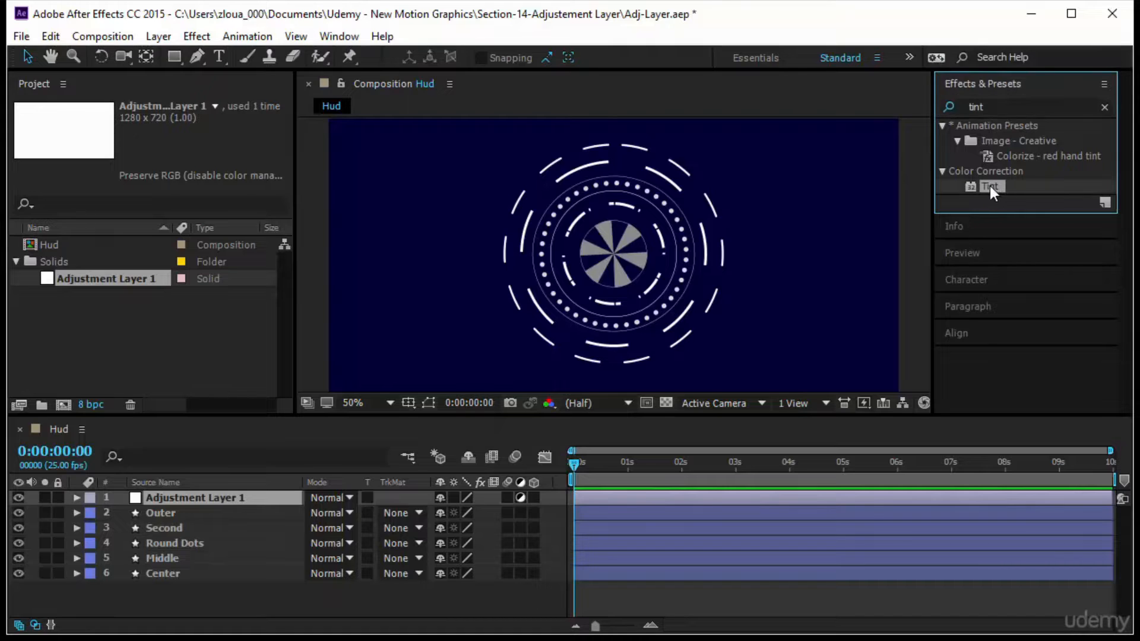
pyautogui.moveTo(990, 187); pyautogui.dragTo(209, 500)
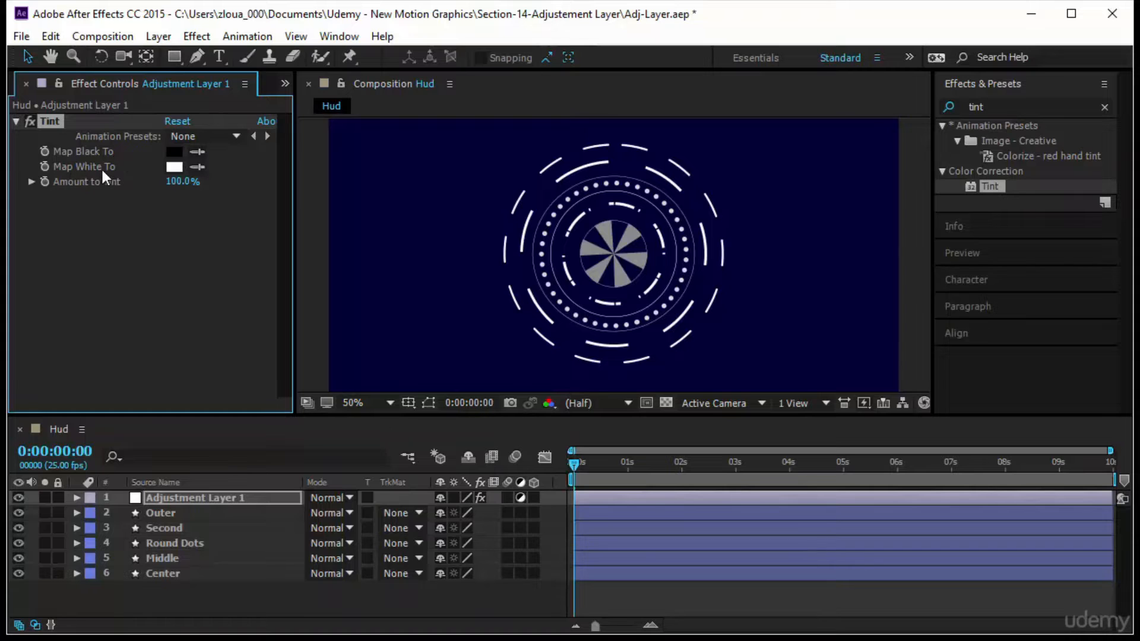
# - Set the Tint effect's Map White To color to bright yellow
pyautogui.click(173, 170)
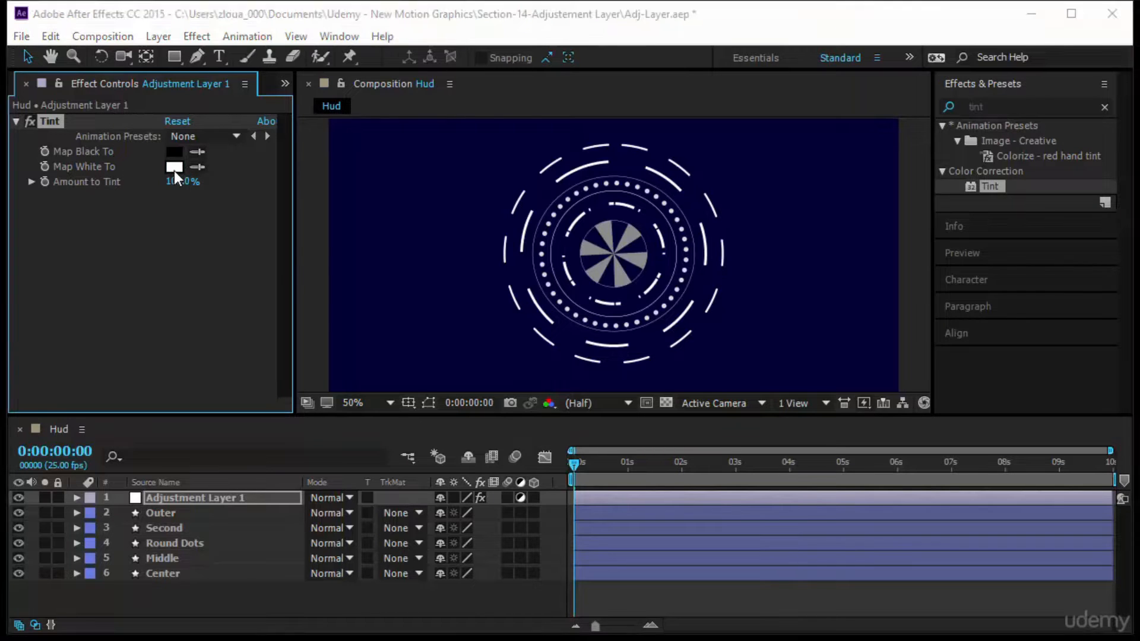
pyautogui.moveTo(240, 187)
pyautogui.mouseDown()
pyautogui.moveTo(256, 3)
pyautogui.moveTo(256, 126)
pyautogui.mouseUp()
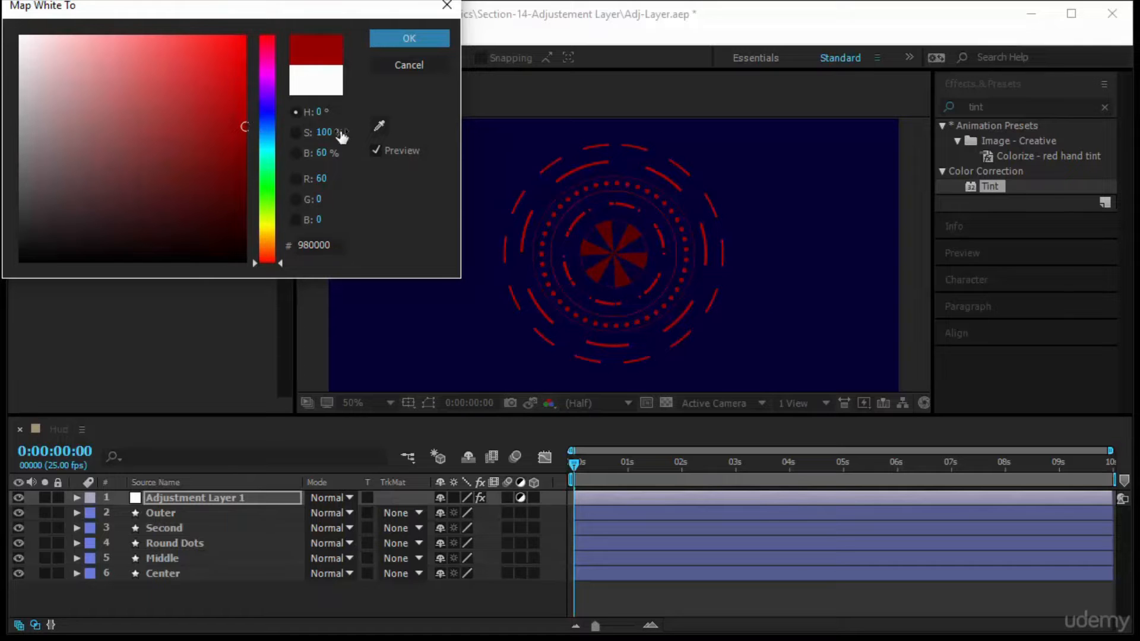
pyautogui.moveTo(259, 112); pyautogui.dragTo(273, 226)
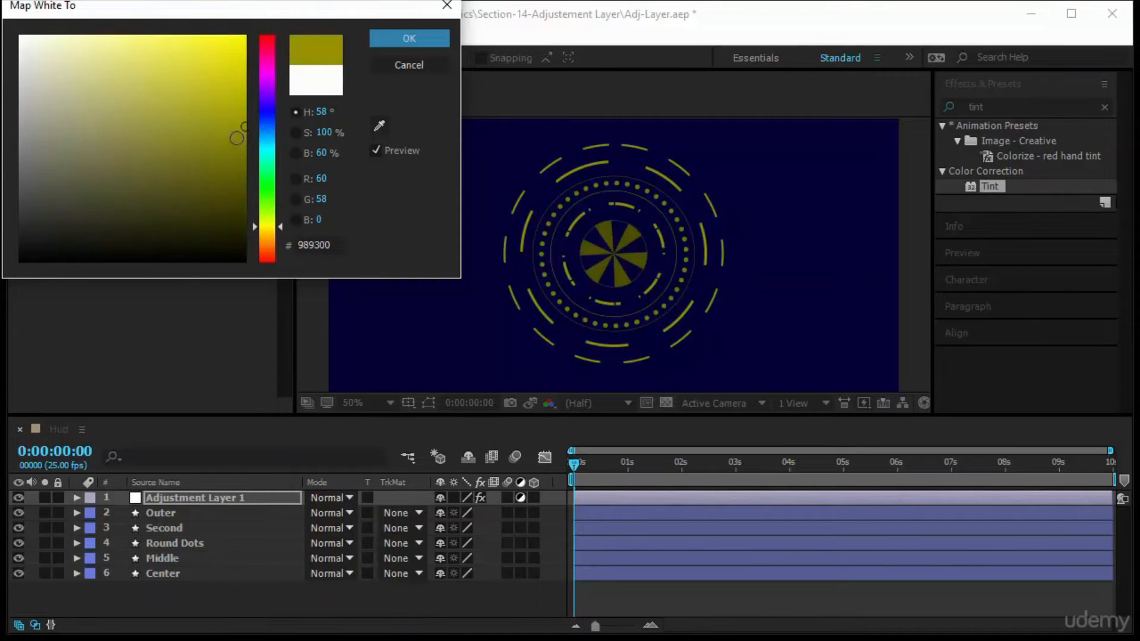
pyautogui.moveTo(244, 128)
pyautogui.mouseDown()
pyautogui.moveTo(244, 39)
pyautogui.moveTo(300, 3)
pyautogui.mouseUp()
pyautogui.click(397, 39)
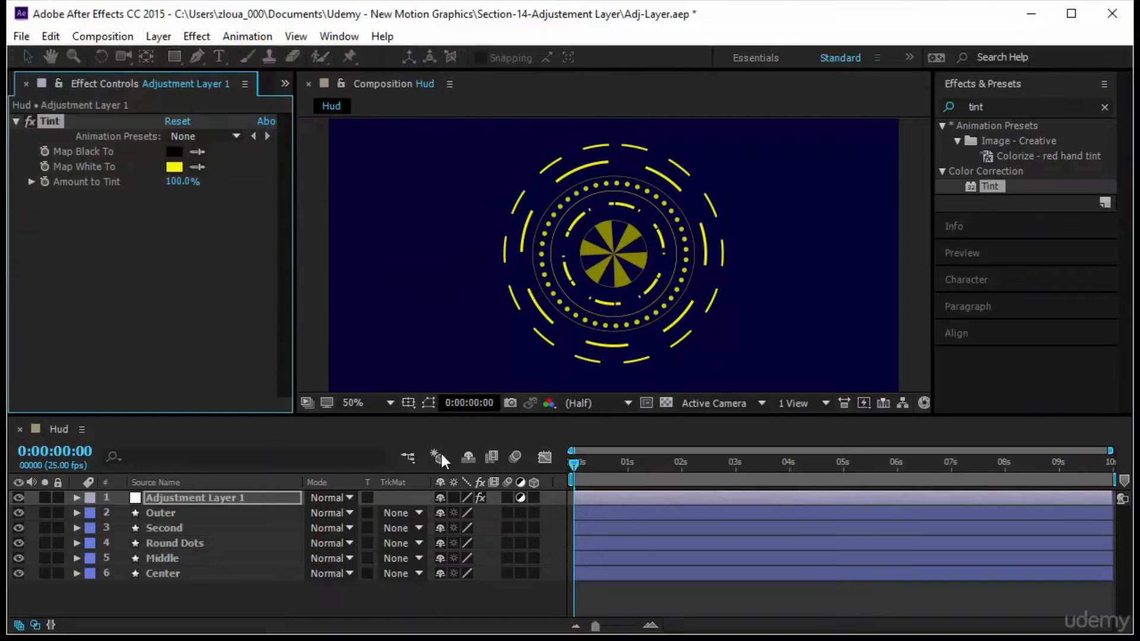
# - Test the adjustment layer's reach by moving it below Second and Round Dots, and return it to the top of the layer stack
pyautogui.click(167, 499)
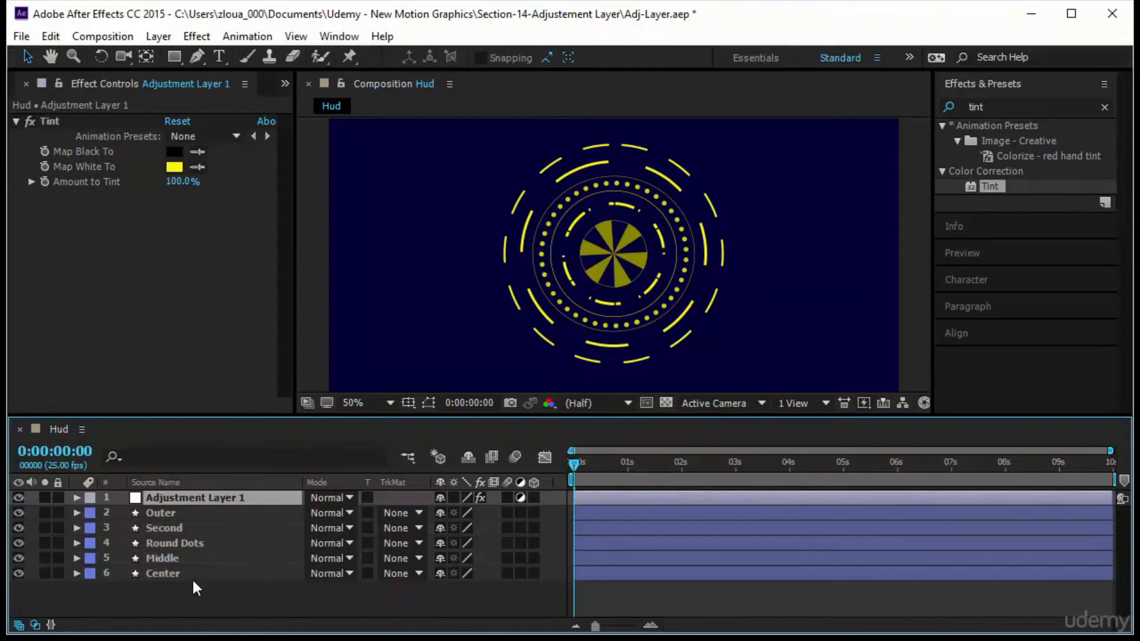
pyautogui.moveTo(208, 500); pyautogui.dragTo(207, 532)
pyautogui.click(215, 544)
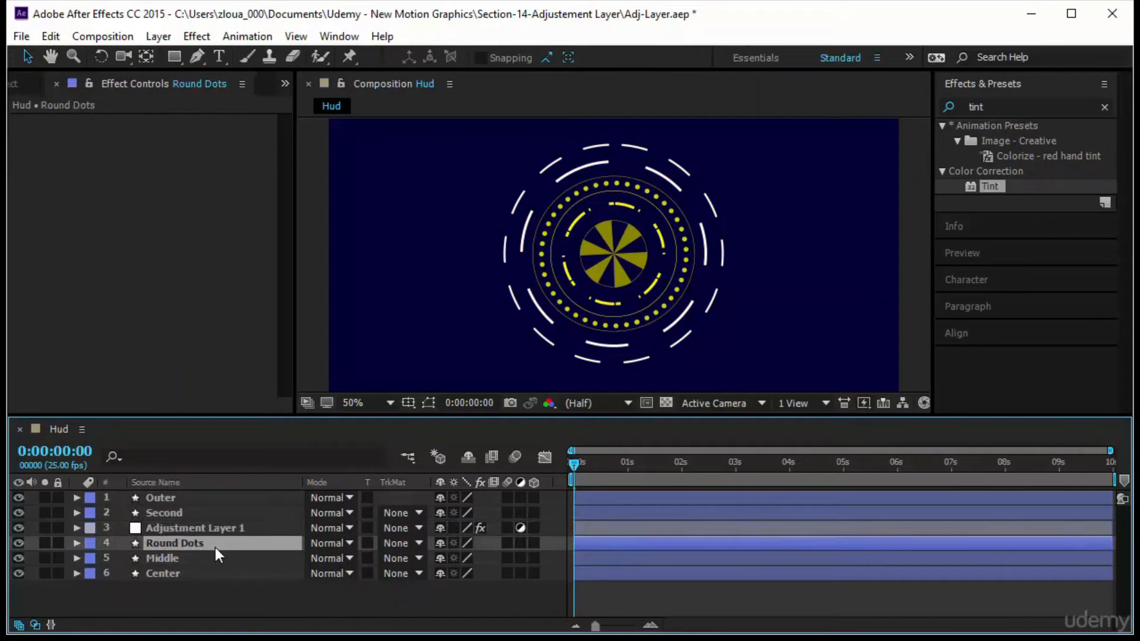
pyautogui.click(212, 558)
pyautogui.click(211, 569)
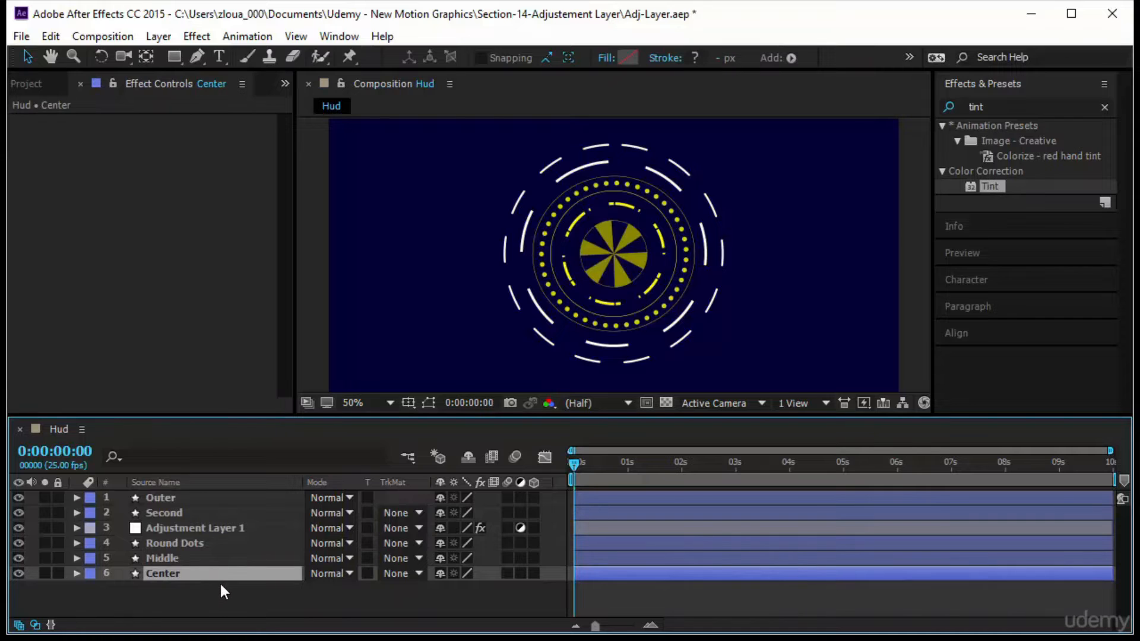
pyautogui.moveTo(192, 523); pyautogui.dragTo(196, 549)
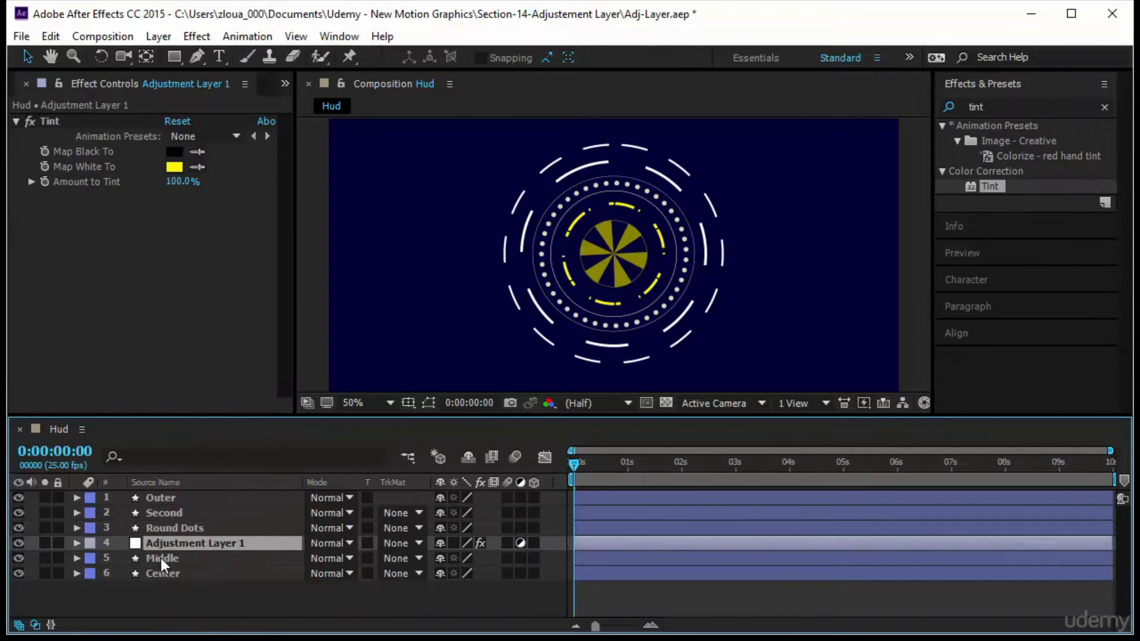
pyautogui.moveTo(247, 544); pyautogui.dragTo(244, 492)
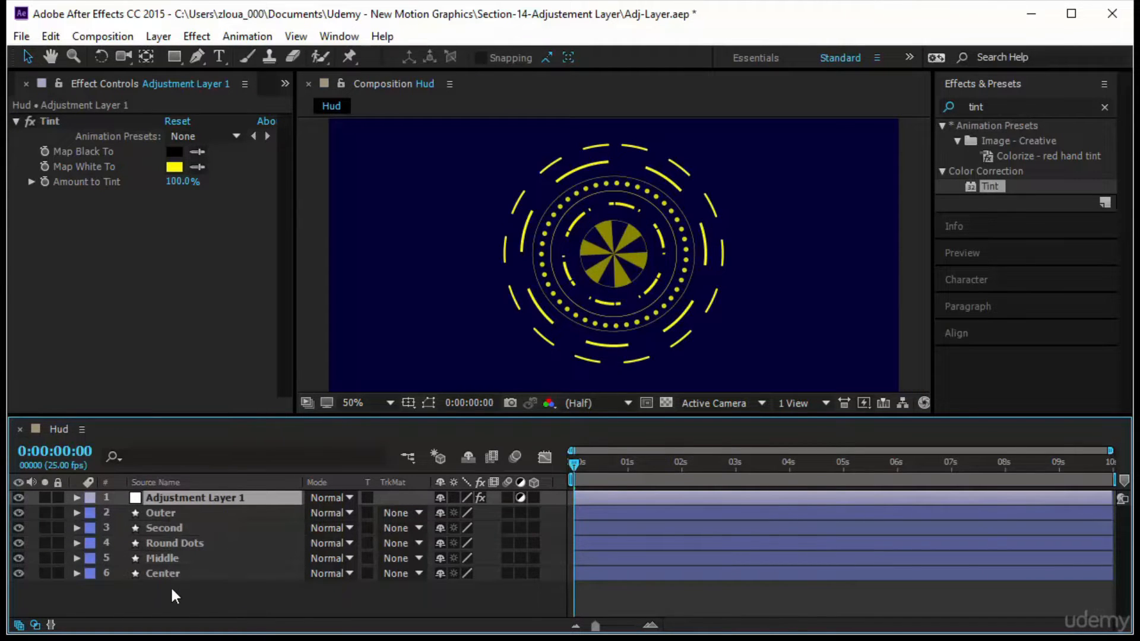
# - Find the Colorama effect and apply it to Adjustment Layer 1 in addition to Tint
pyautogui.click(994, 108)
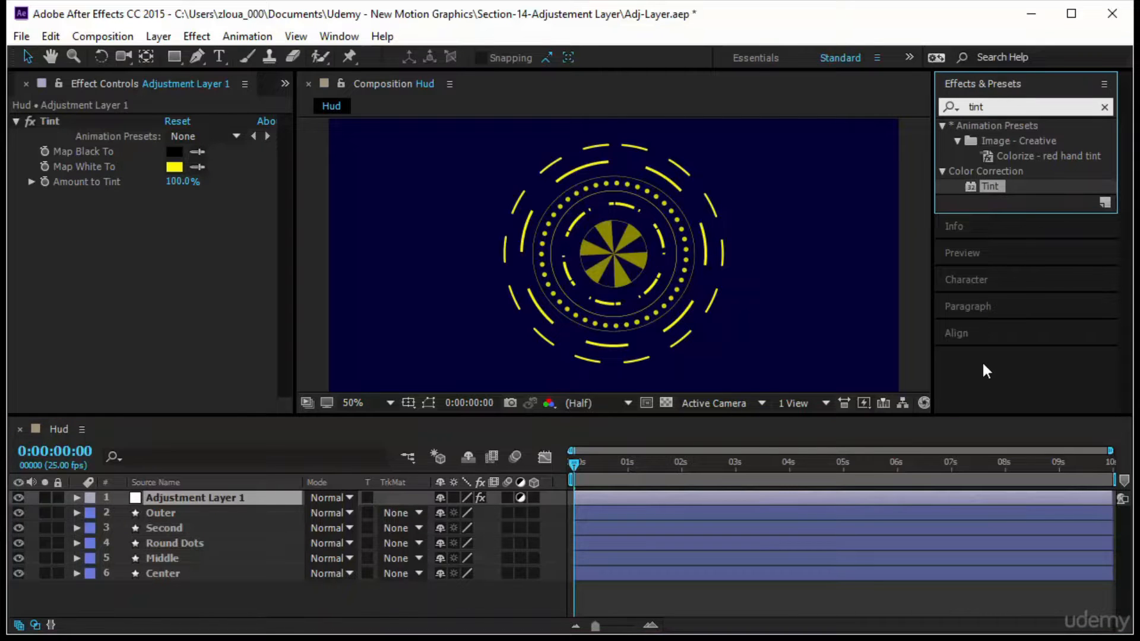
pyautogui.moveTo(951, 104); pyautogui.dragTo(944, 102)
pyautogui.write('color')
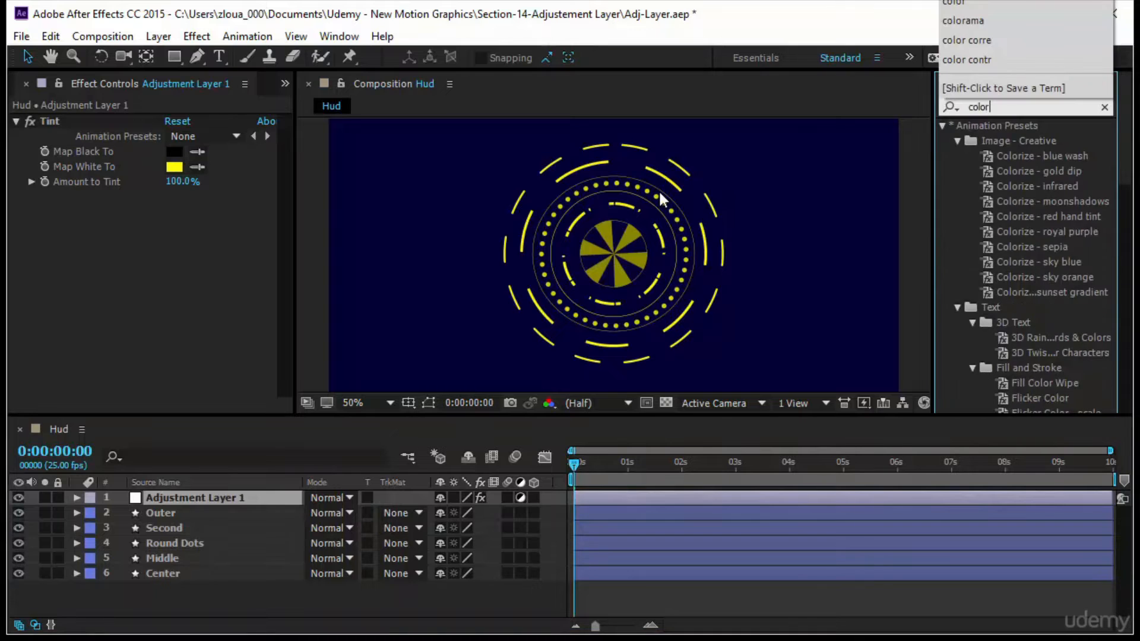
pyautogui.click(964, 18)
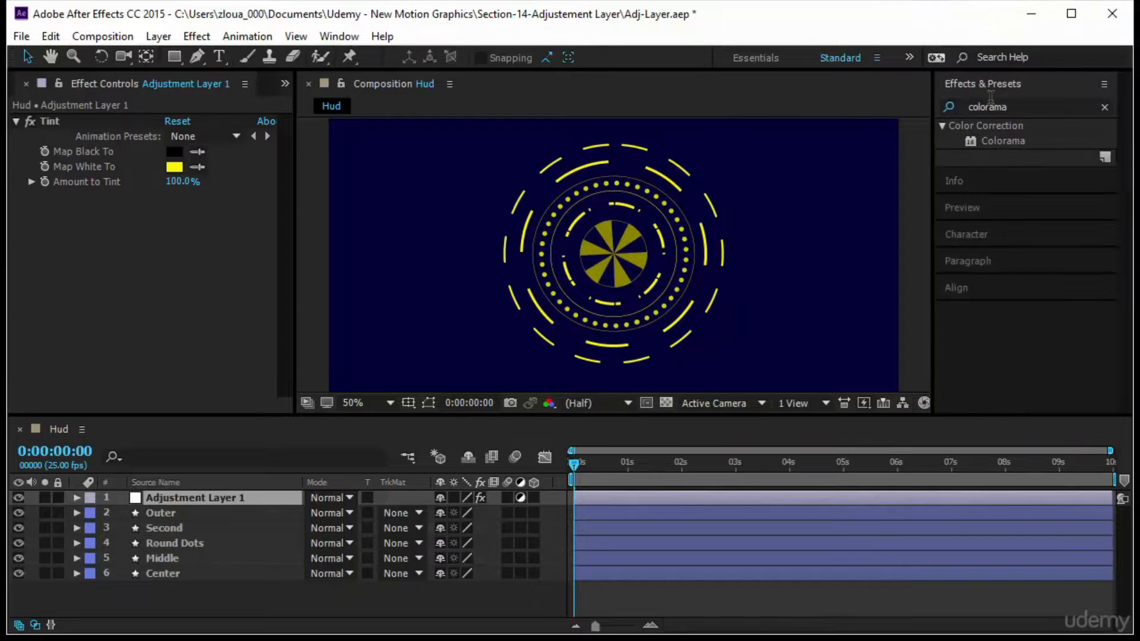
pyautogui.click(1002, 145)
pyautogui.moveTo(1002, 145); pyautogui.dragTo(251, 501)
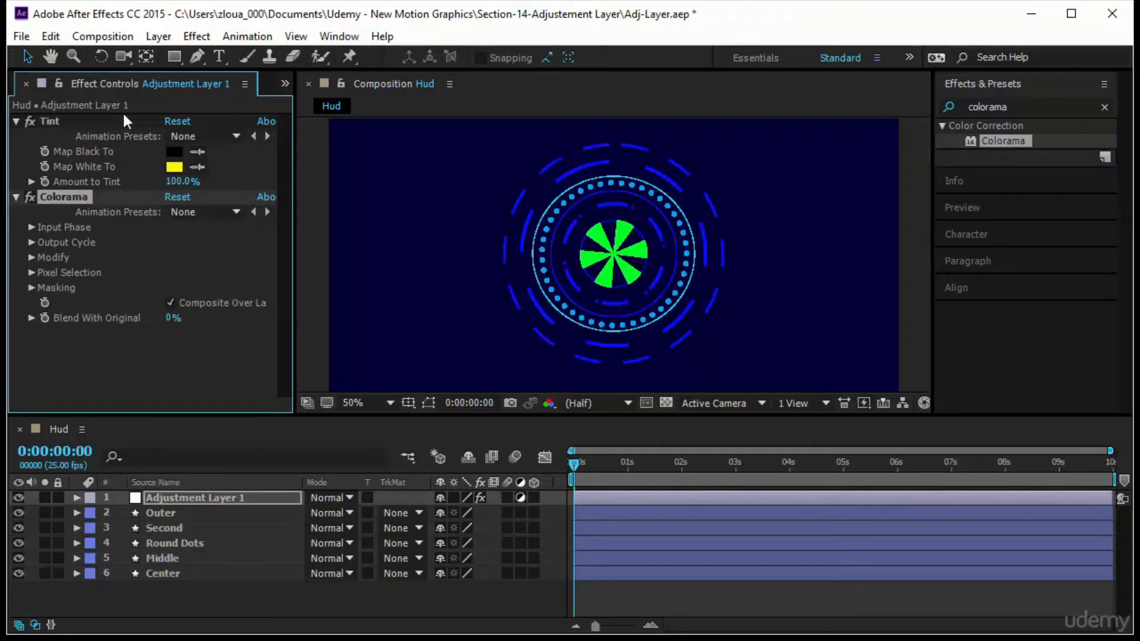
# - Switch off the Tint effect on Adjustment Layer 1 and delete it, keeping Colorama
pyautogui.click(30, 124)
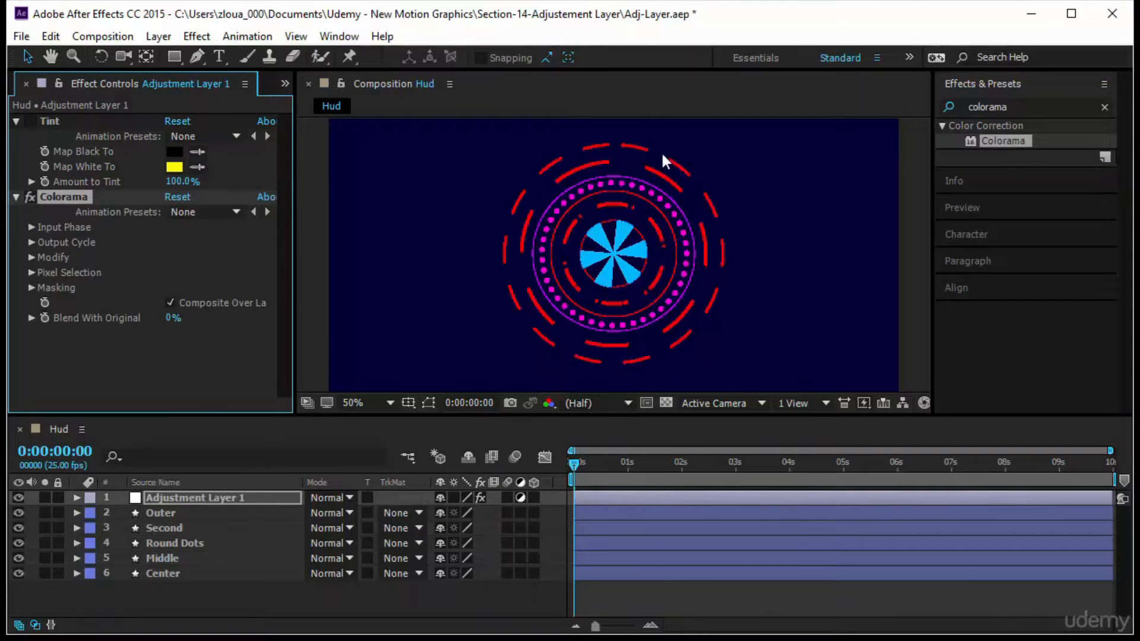
pyautogui.click(59, 121)
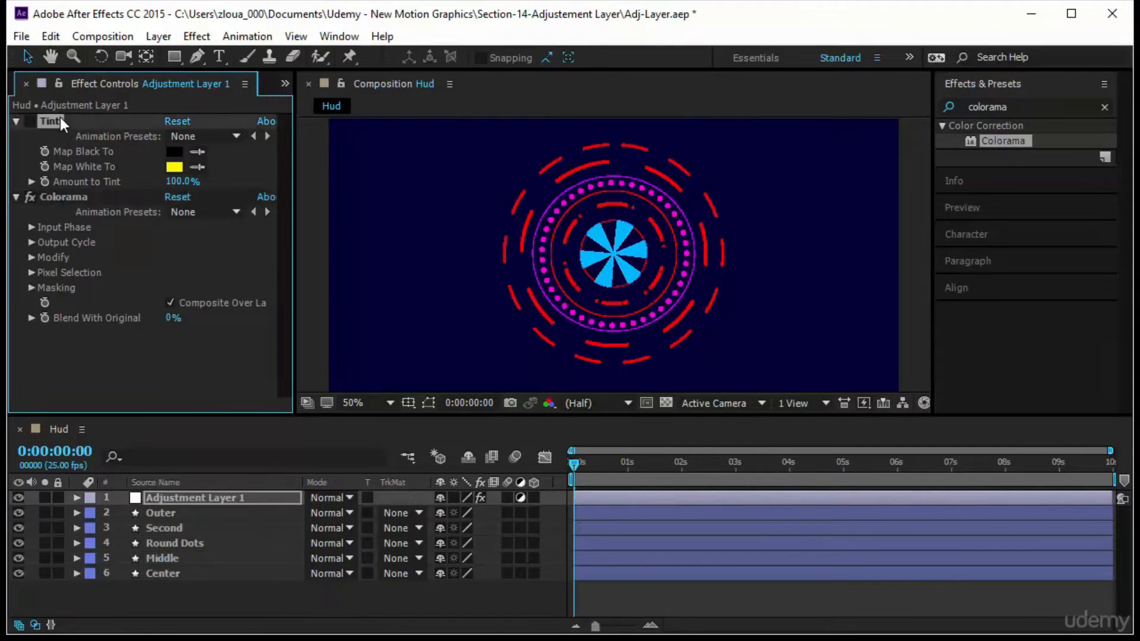
pyautogui.press('Delete')
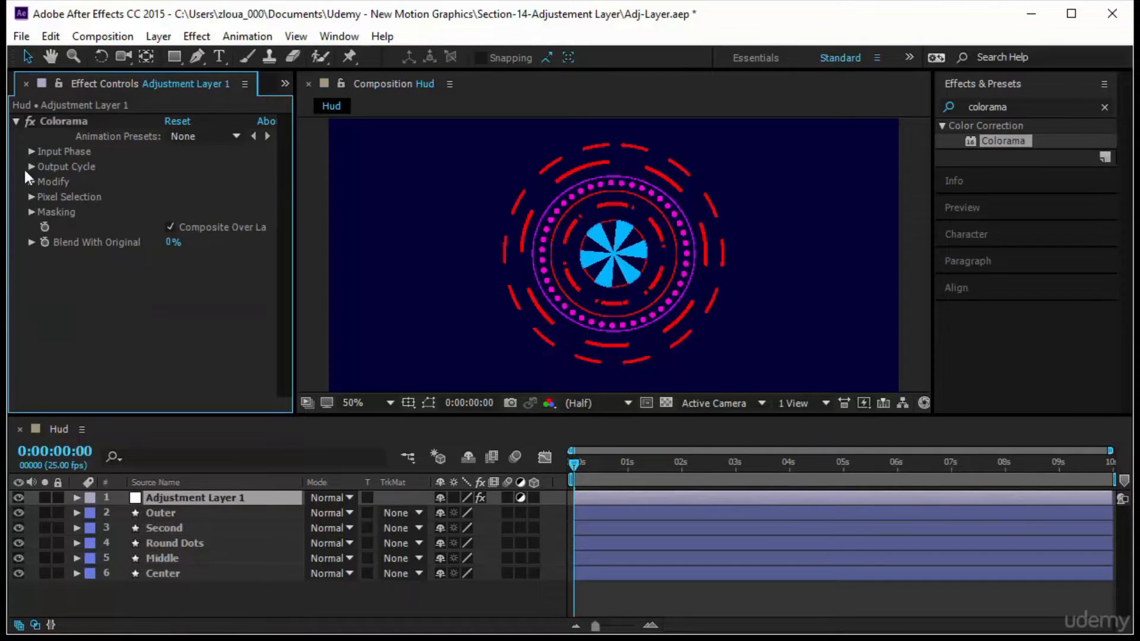
# - View Colorama's Input Phase settings, collapse the effect, and test its reach by moving Adjustment Layer 1 directly below Second
pyautogui.click(31, 152)
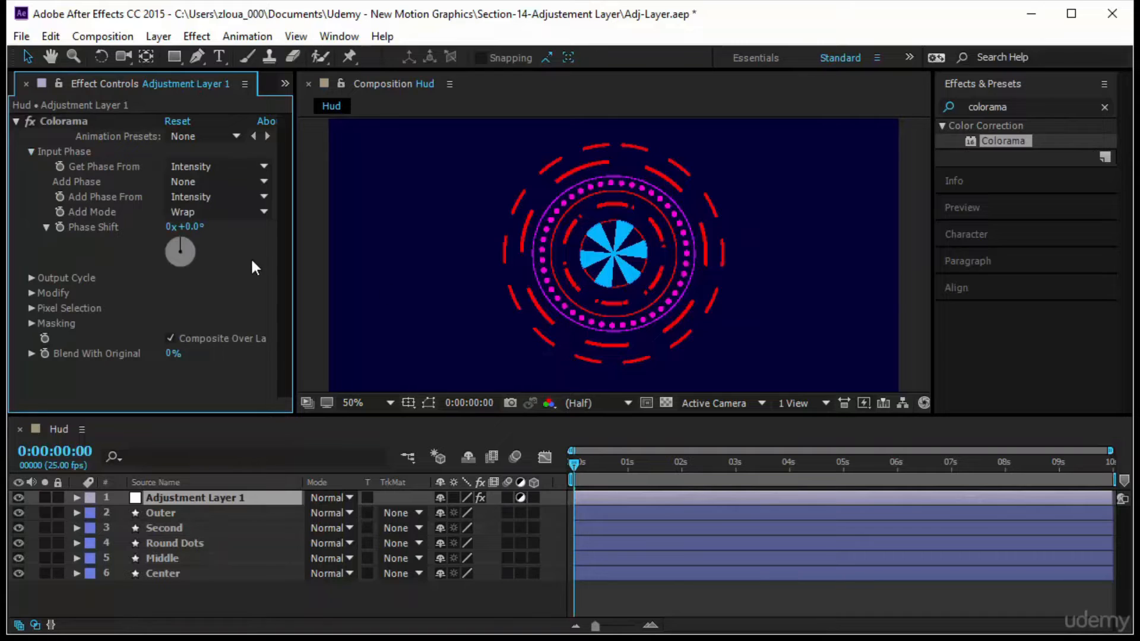
pyautogui.click(16, 121)
pyautogui.moveTo(211, 498); pyautogui.dragTo(212, 543)
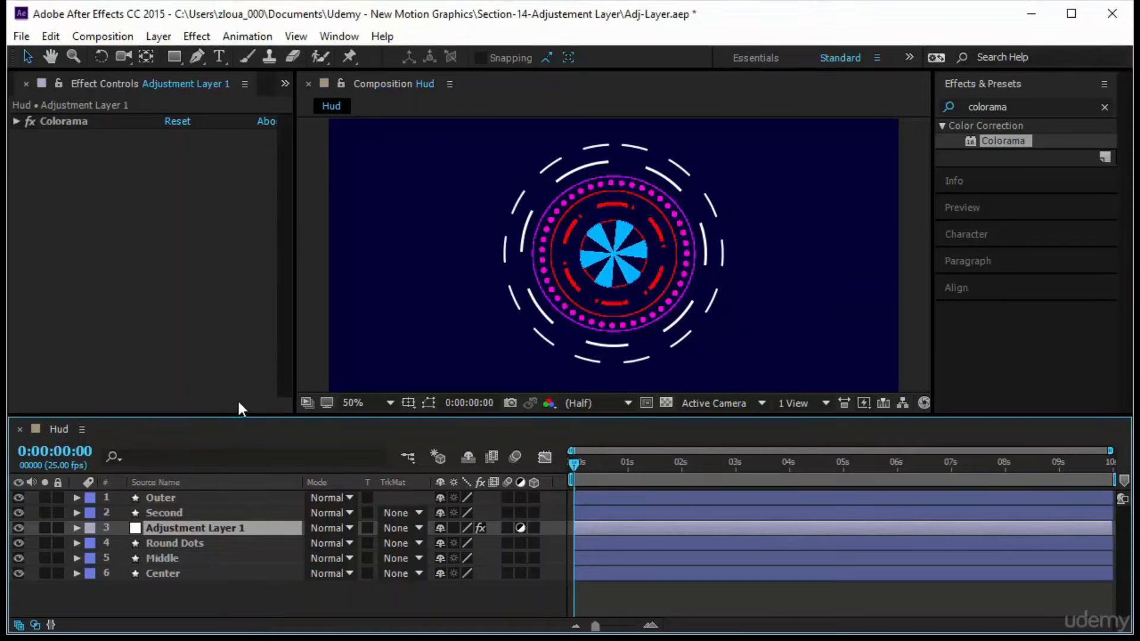
# - Replace the Colorama effect on Adjustment Layer 1 with the Tint color correction effect
pyautogui.click(62, 121)
pyautogui.press('Delete')
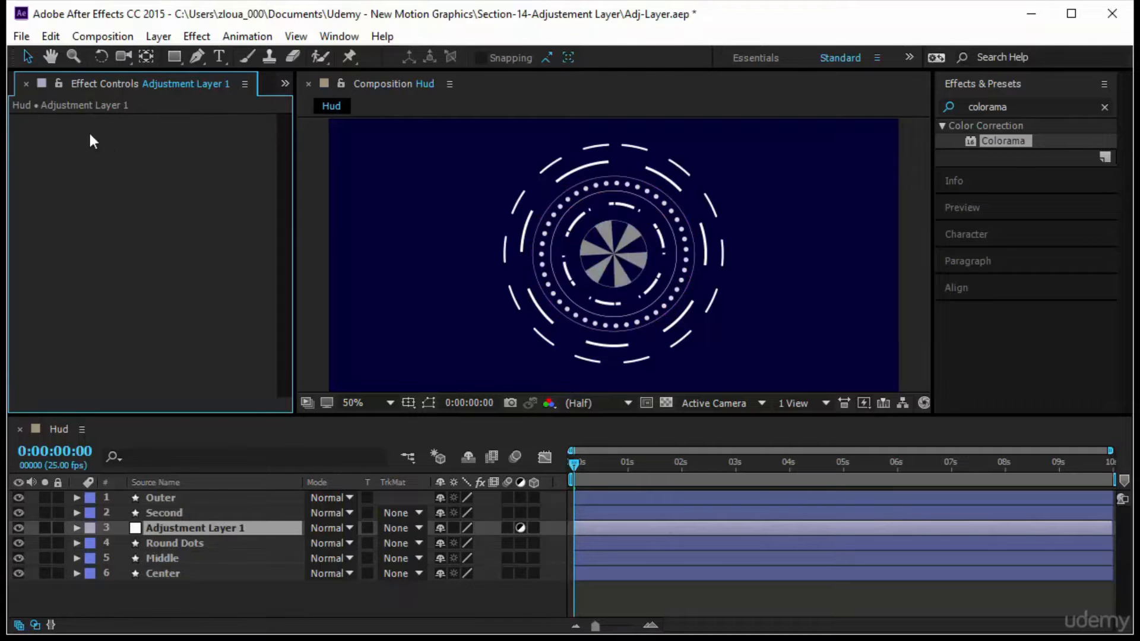
pyautogui.click(1019, 104)
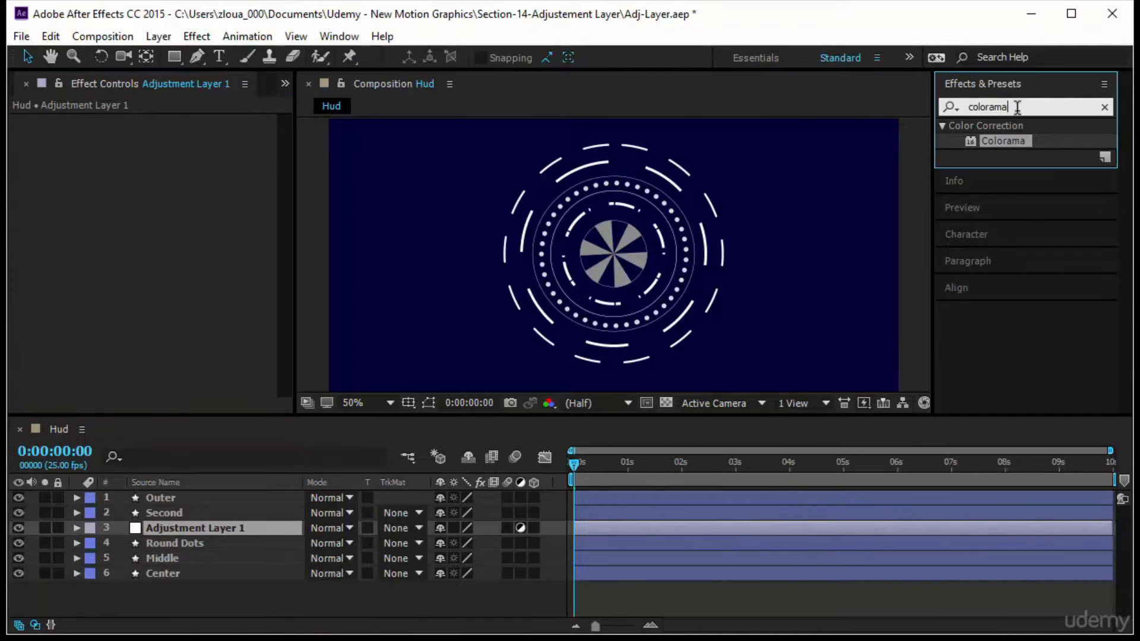
pyautogui.doubleClick(1016, 106)
pyautogui.write('tin')
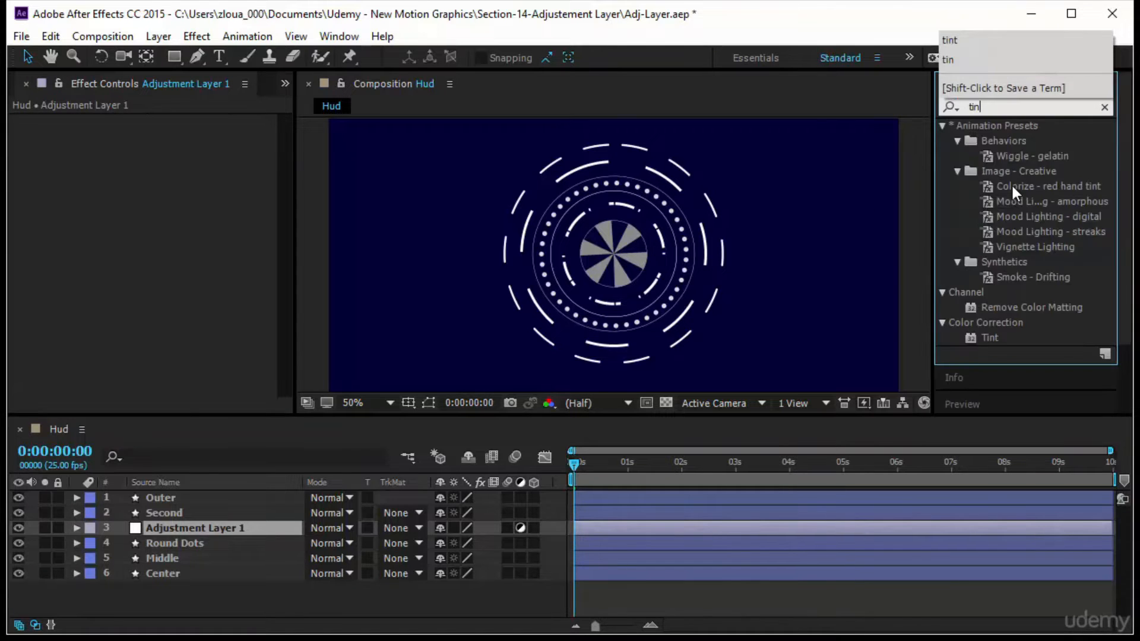
pyautogui.write('t')
pyautogui.moveTo(988, 186); pyautogui.dragTo(234, 525)
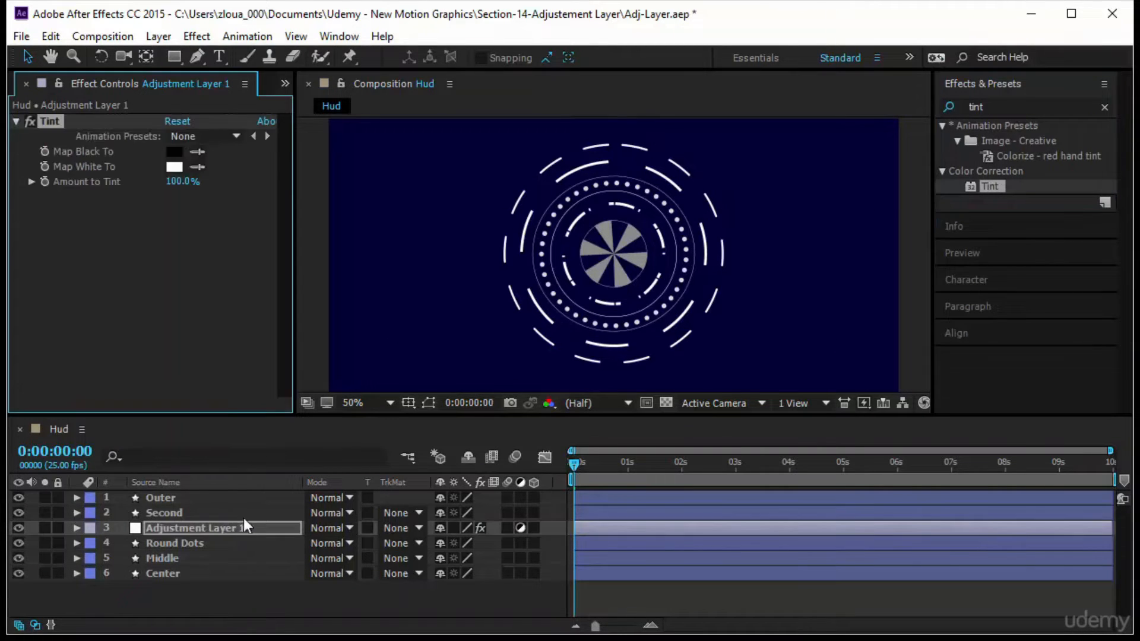
# - Set Tint's Map White To color to bright green and move Adjustment Layer 1 to the top of the layer stack
pyautogui.click(171, 167)
pyautogui.click(272, 219)
pyautogui.moveTo(272, 220); pyautogui.dragTo(275, 26)
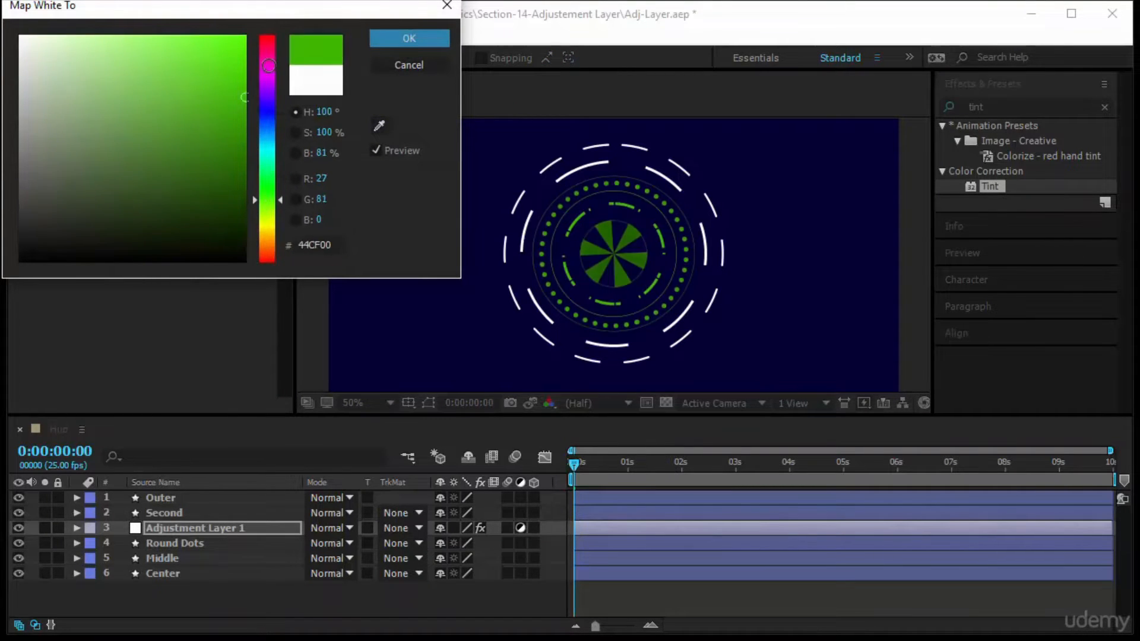
pyautogui.click(416, 38)
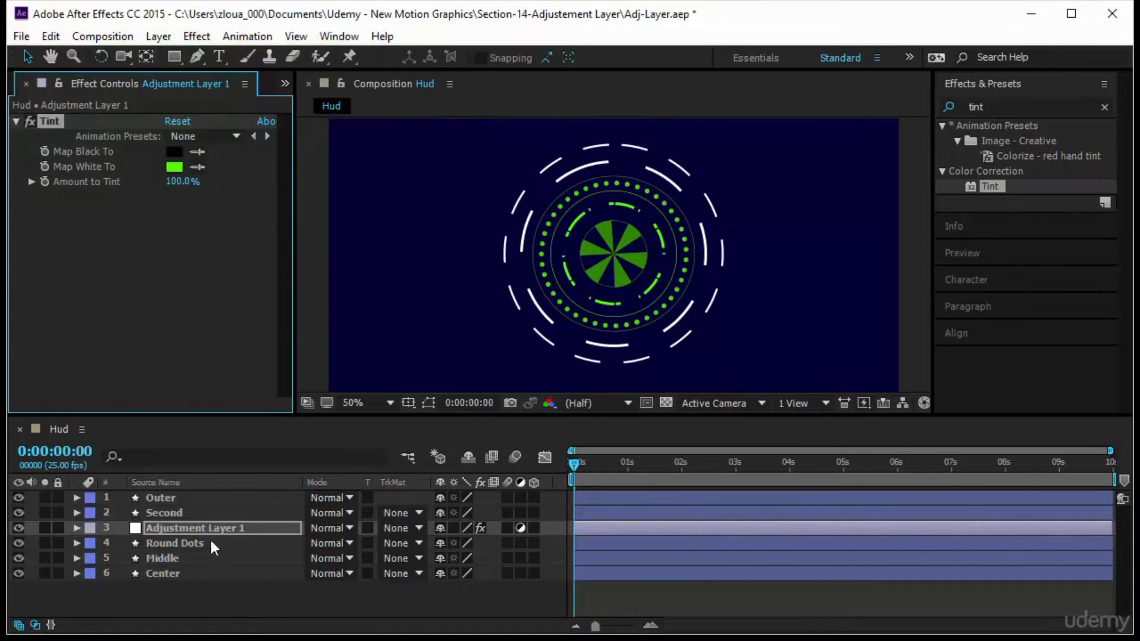
pyautogui.moveTo(219, 523); pyautogui.dragTo(218, 497)
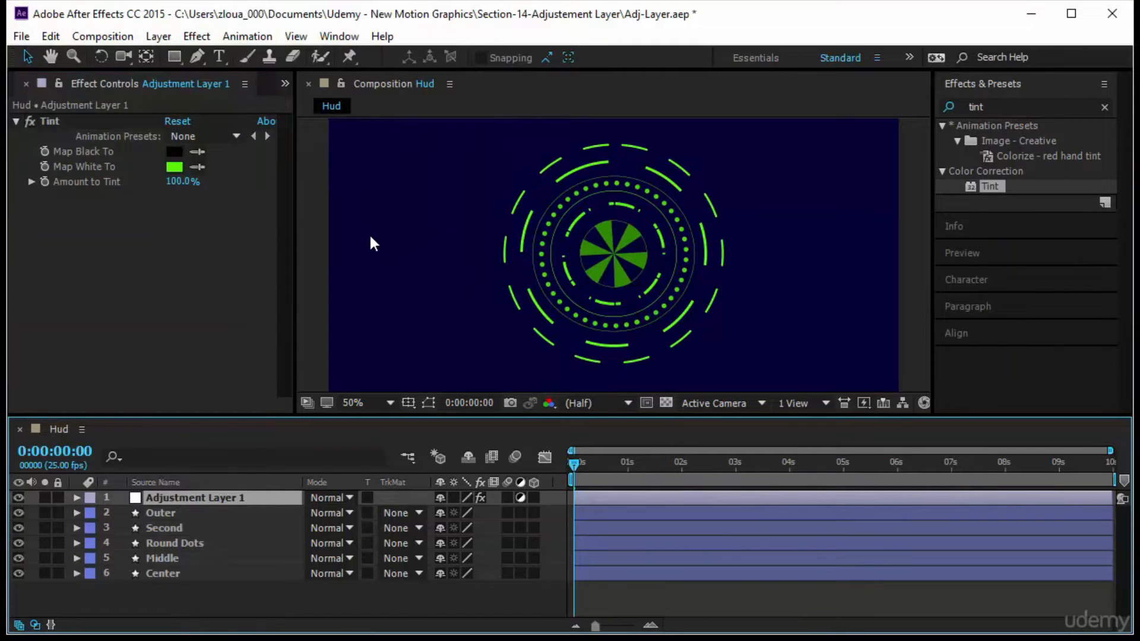
# - Find the Glow effect and apply it to Adjustment Layer 1
pyautogui.click(1015, 106)
pyautogui.write('g')
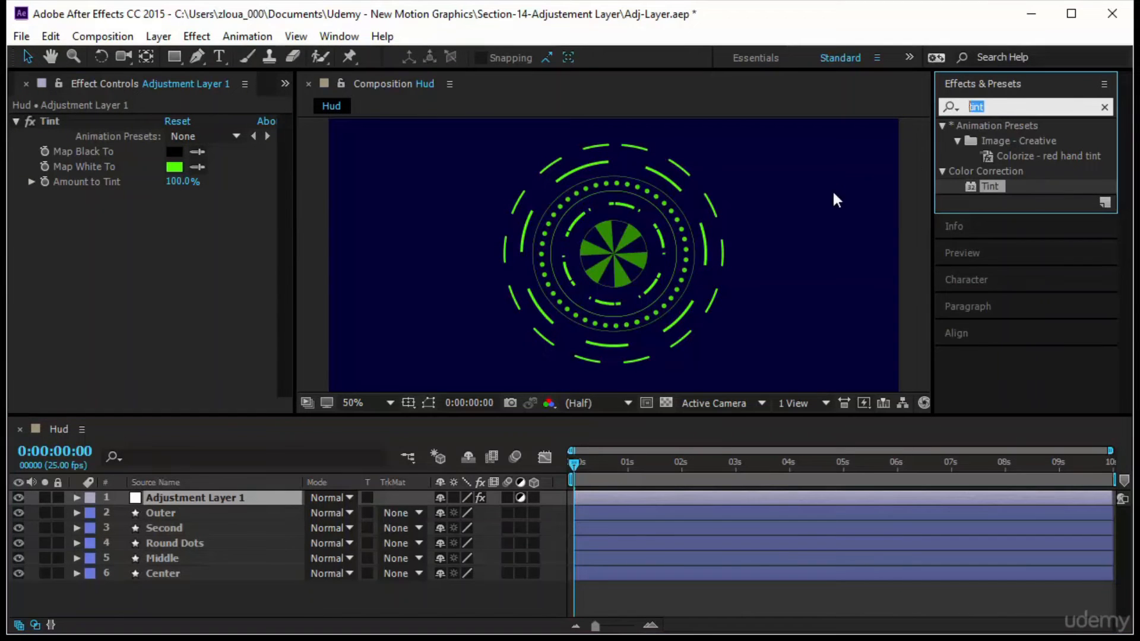
pyautogui.write('low')
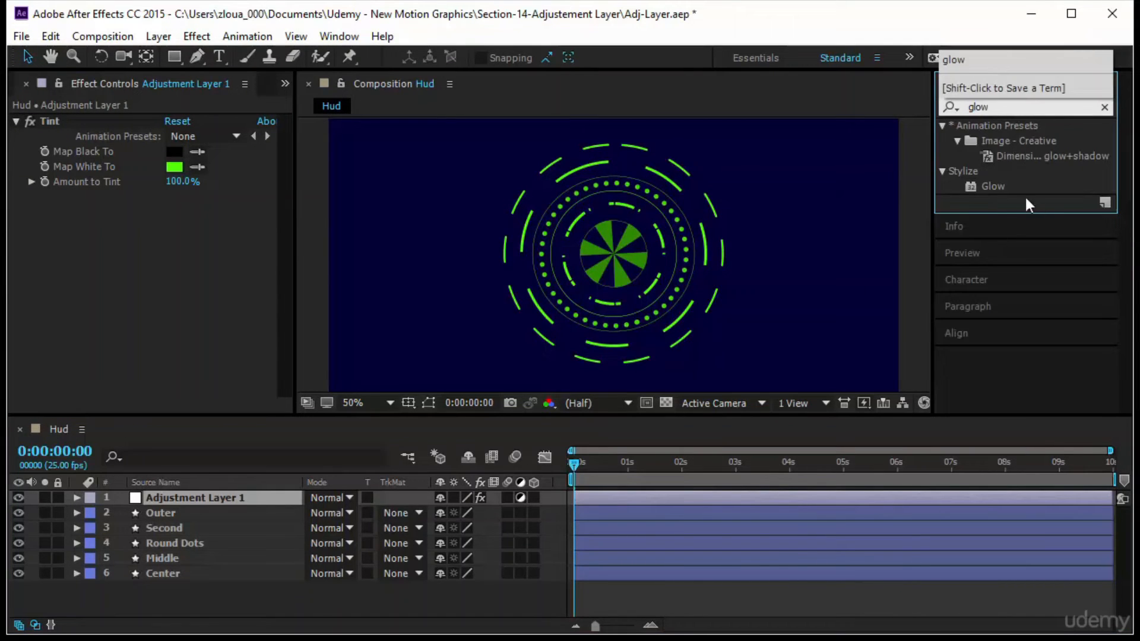
pyautogui.click(997, 187)
pyautogui.moveTo(999, 192); pyautogui.dragTo(245, 500)
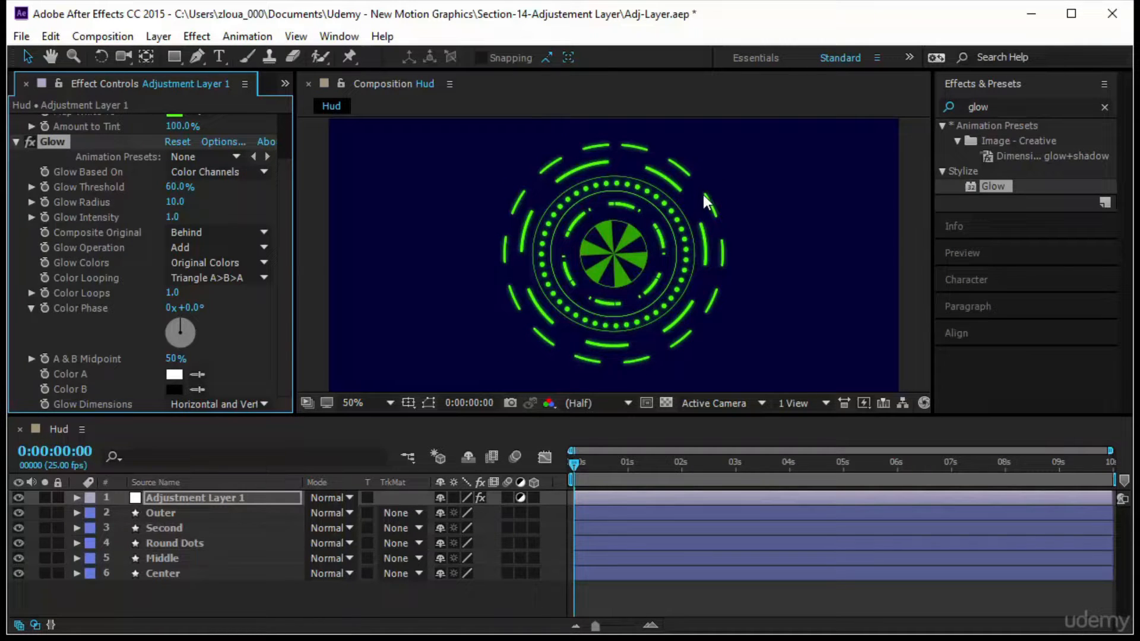
# - Create a second adjustment layer and place it between the Second and Round Dots layers
pyautogui.click(158, 38)
pyautogui.moveTo(259, 19)
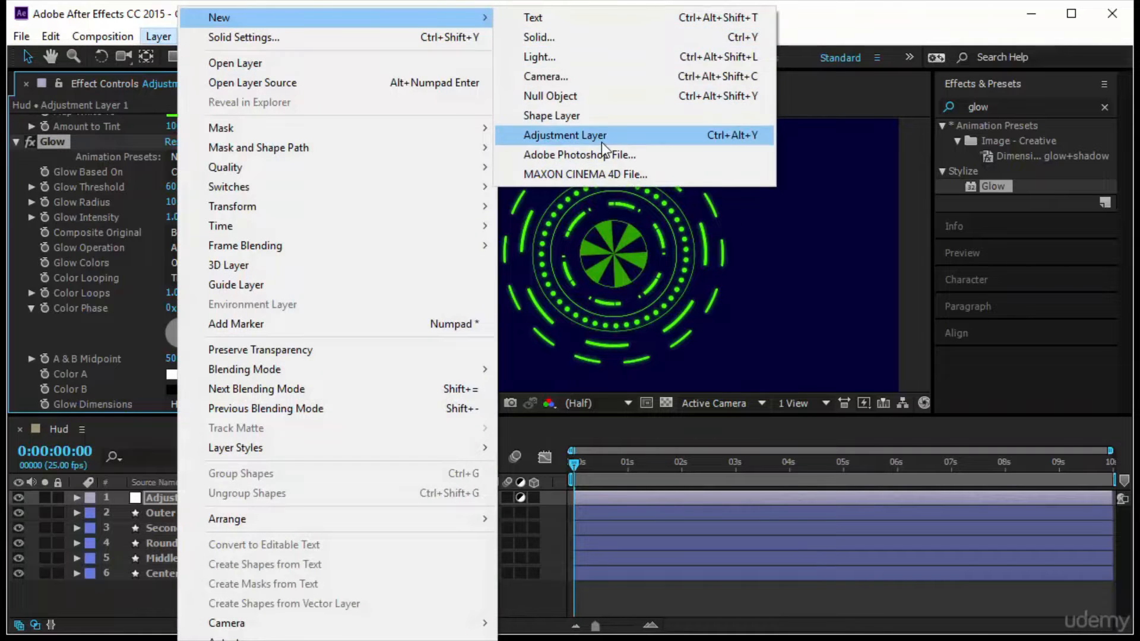
pyautogui.click(601, 141)
pyautogui.moveTo(247, 497); pyautogui.dragTo(239, 552)
# - Delete Glow from Adjustment Layer 1 and apply the Glow effect to Adjustment Layer 2 instead
pyautogui.click(178, 499)
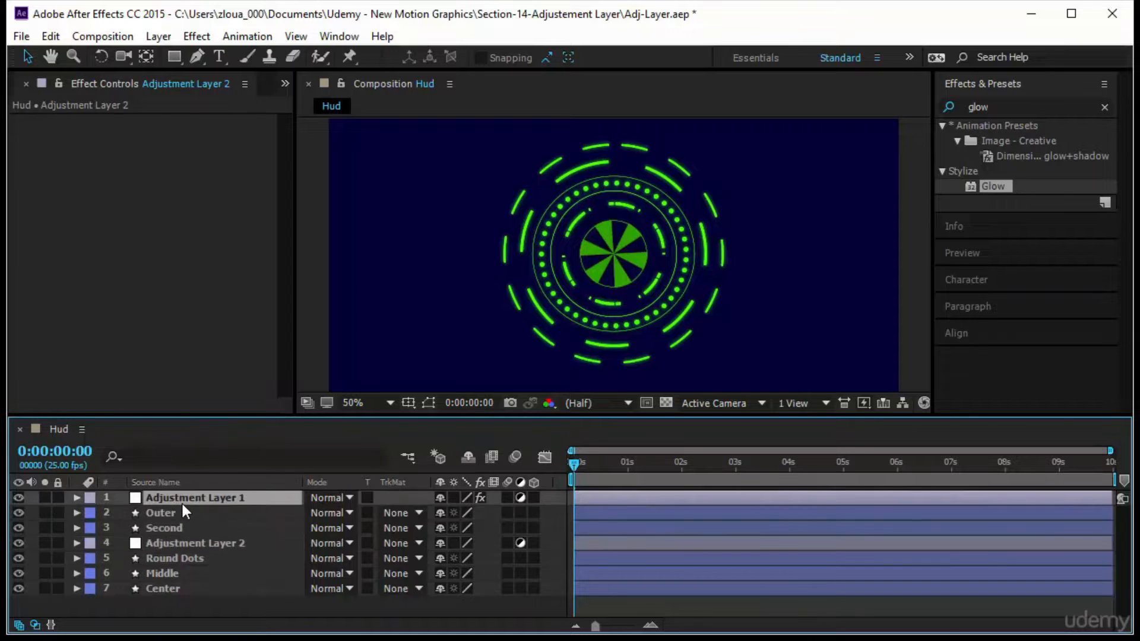
pyautogui.click(58, 196)
pyautogui.press('Delete')
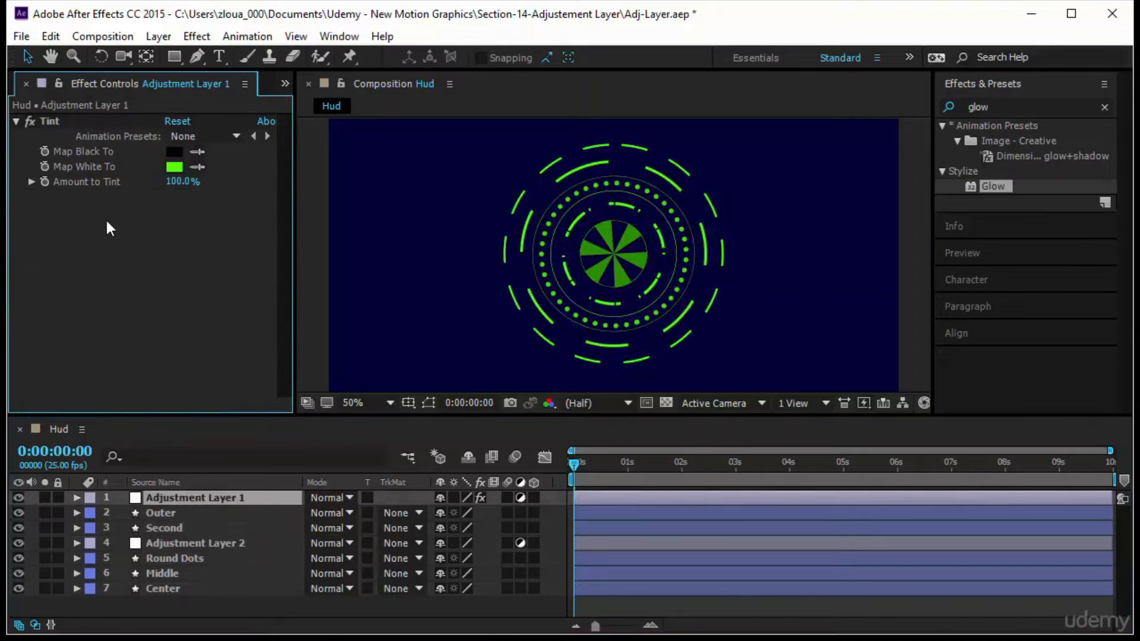
pyautogui.moveTo(993, 186); pyautogui.dragTo(208, 540)
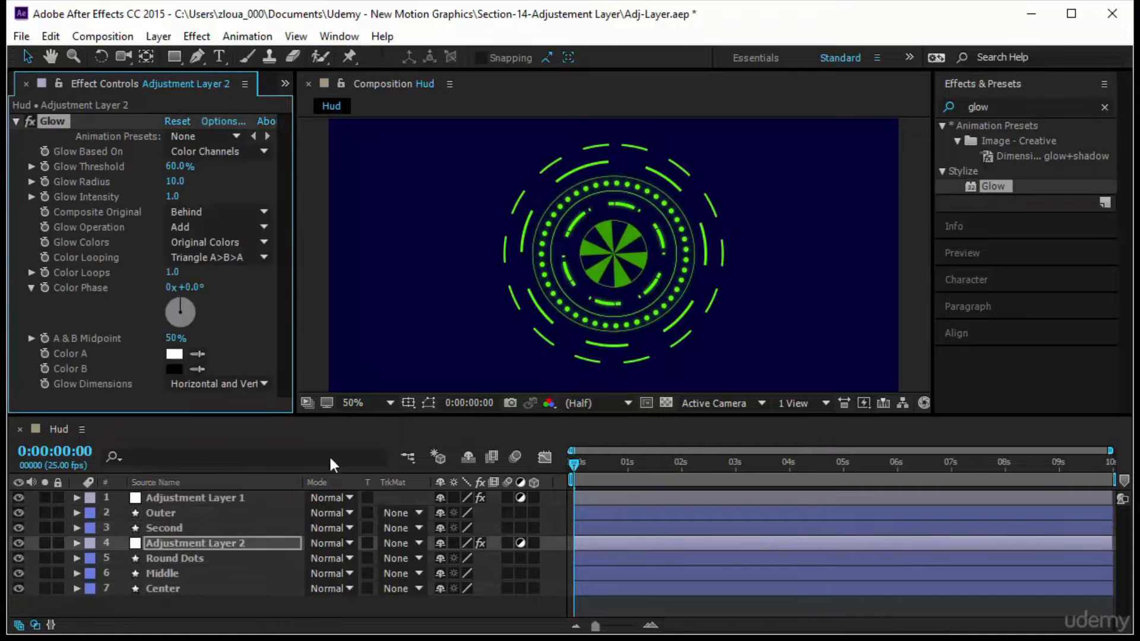
# - On Adjustment Layer 2, try Glow Based On with Alpha Channel, return it to Color Channels, and adjust the Glow Threshold
pyautogui.click(234, 548)
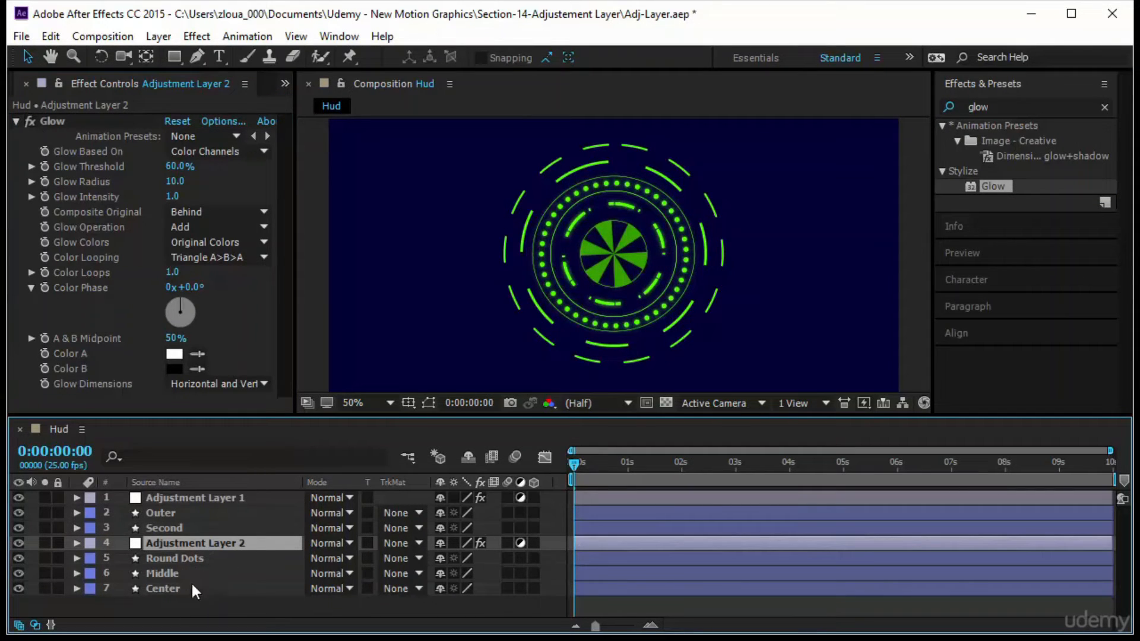
pyautogui.click(259, 496)
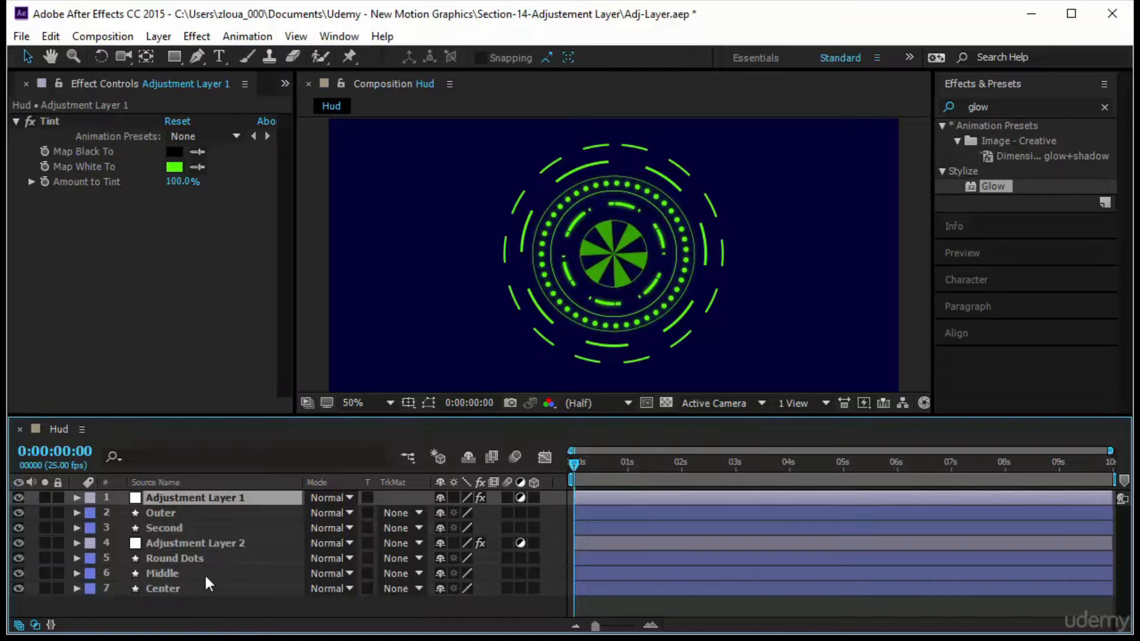
pyautogui.click(212, 545)
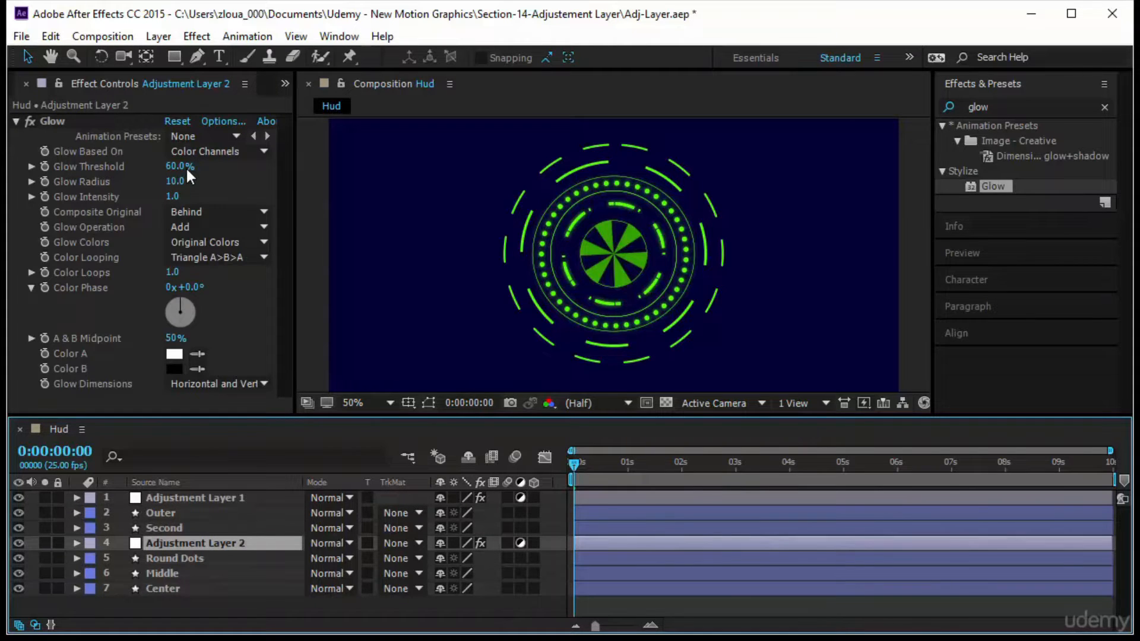
pyautogui.click(215, 151)
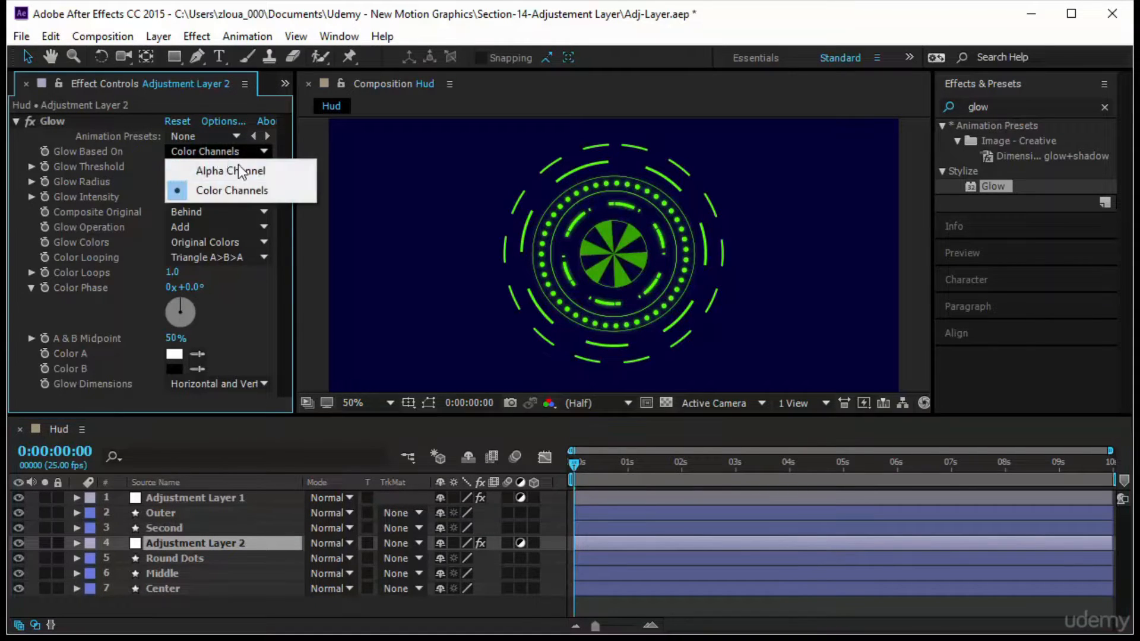
pyautogui.click(236, 171)
pyautogui.click(198, 151)
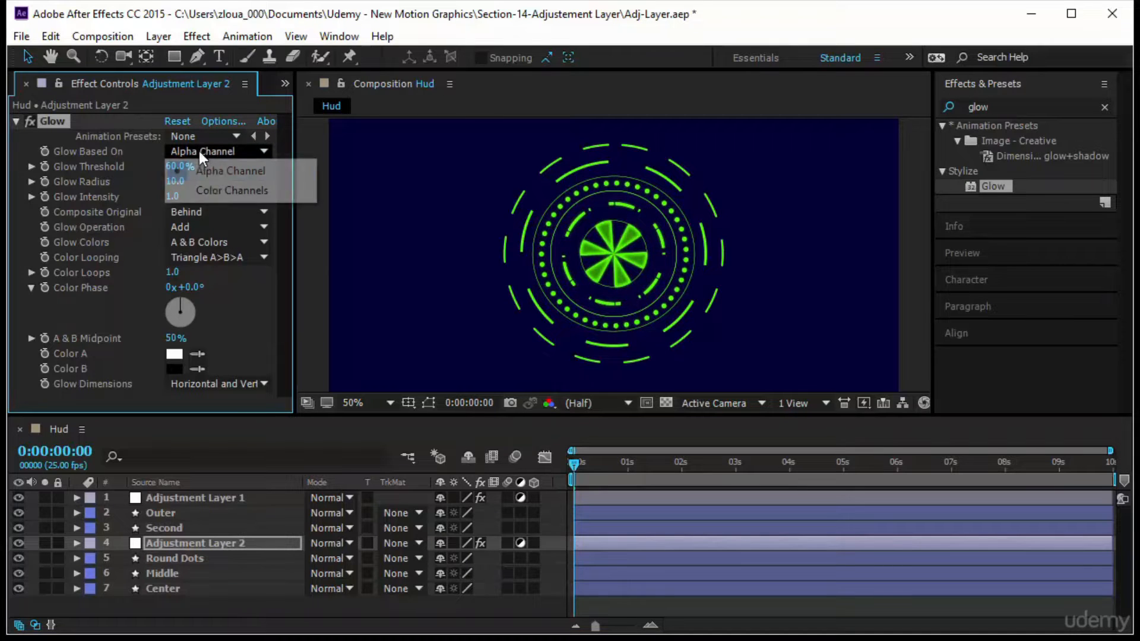
pyautogui.click(208, 193)
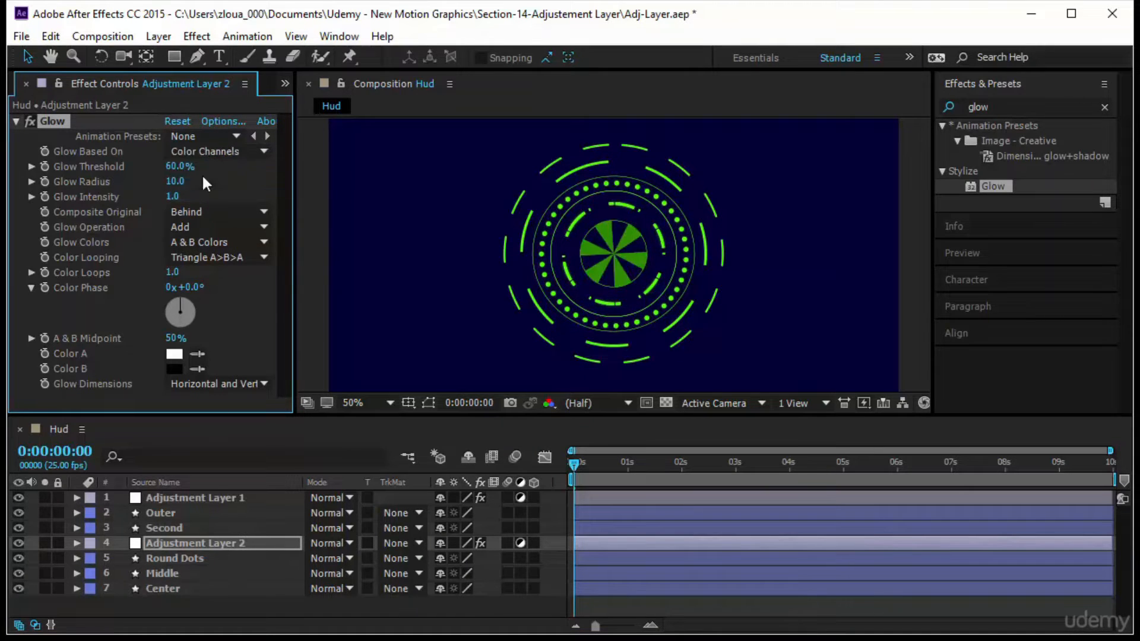
pyautogui.moveTo(178, 168); pyautogui.dragTo(209, 168)
# - Turn off Adjustment Layer 1's adjustment layer switch to show its solid, and turn the switch back on
pyautogui.click(221, 499)
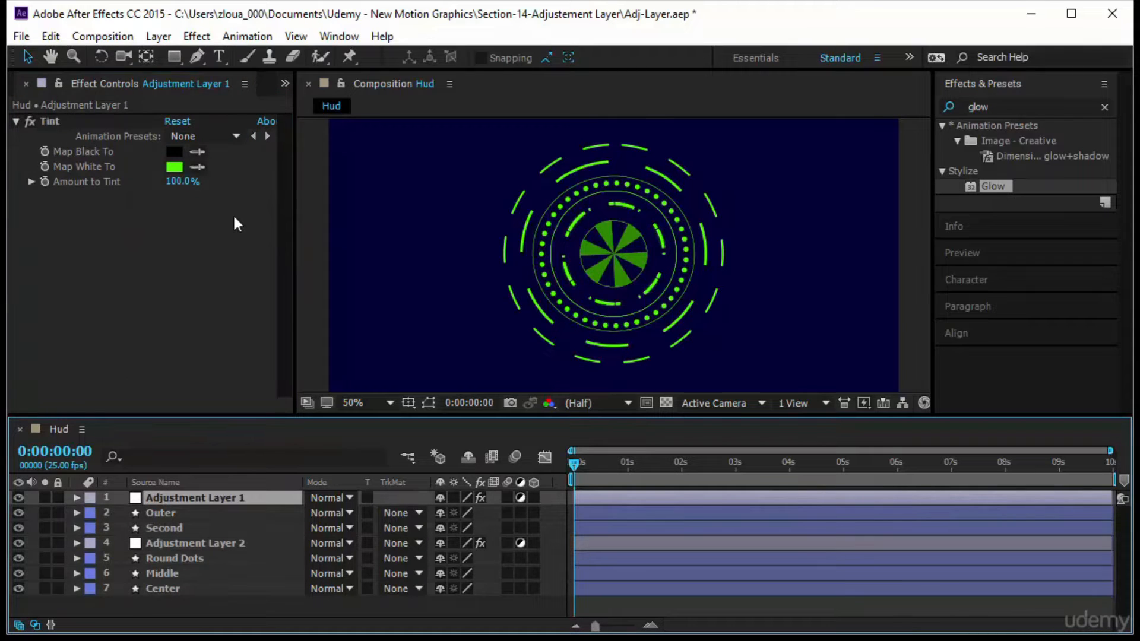
pyautogui.click(521, 499)
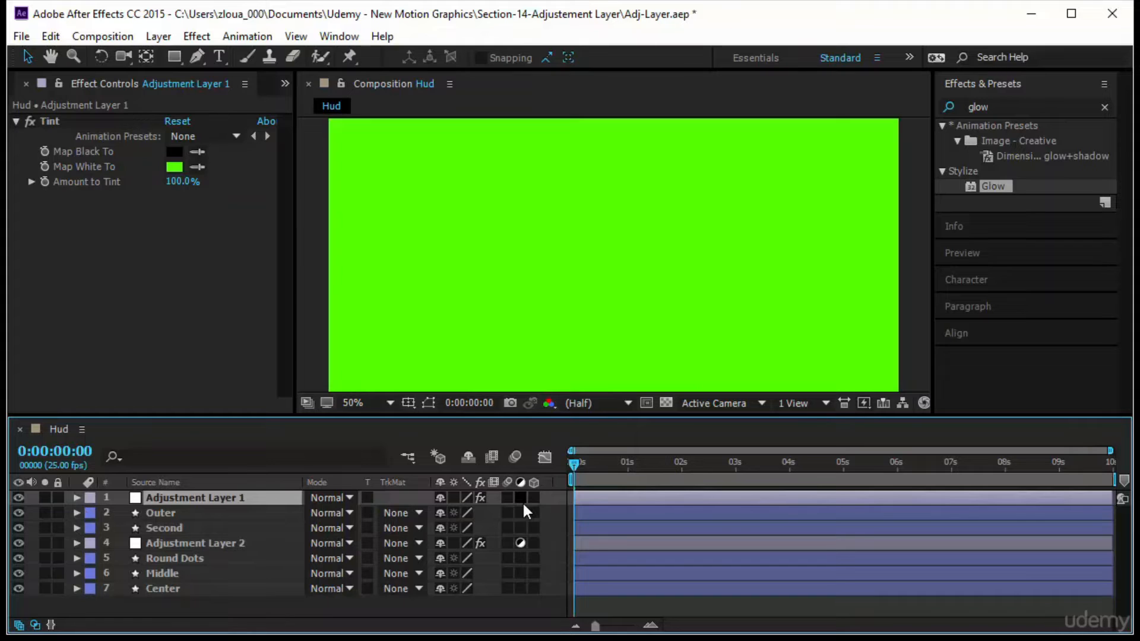
pyautogui.click(520, 498)
# - Draw a 13-pointed star mask with rounded, petal-like points on Adjustment Layer 1, centered on the HUD and reaching past its outer ring
pyautogui.click(174, 57)
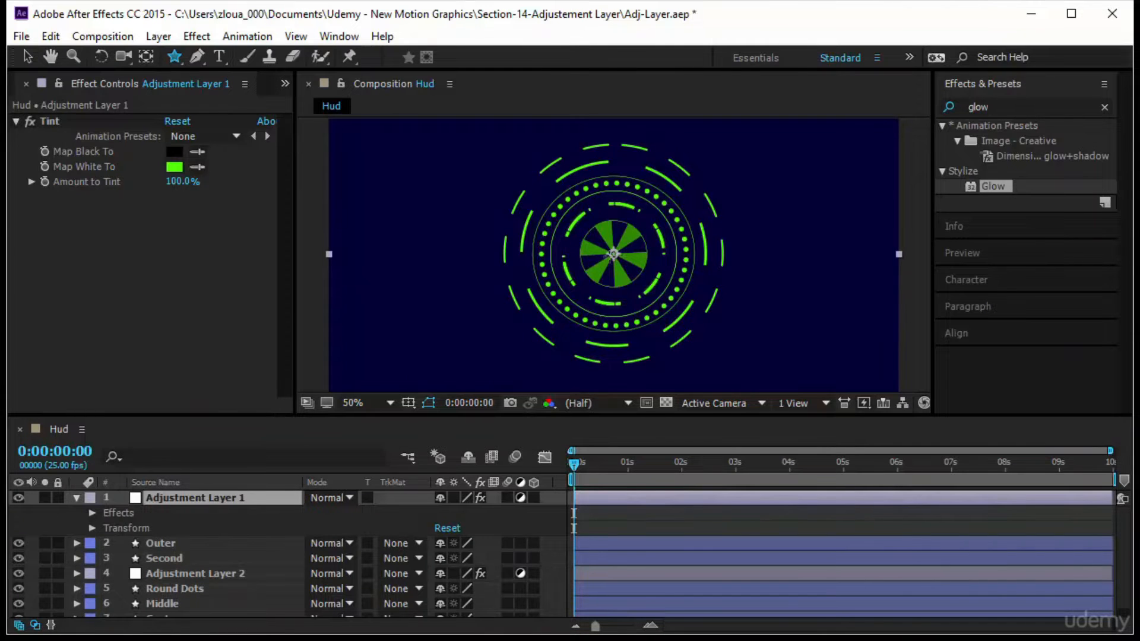
pyautogui.moveTo(610, 256); pyautogui.dragTo(725, 314)
pyautogui.press('Up')
pyautogui.press('Up')
pyautogui.press('Up')
pyautogui.press('Up')
pyautogui.press('Right')
pyautogui.press('Right')
pyautogui.press('Right')
pyautogui.press('Right')
pyautogui.press('Right')
pyautogui.press('Right')
pyautogui.press('Right')
pyautogui.press('Right')
pyautogui.press('Right')
pyautogui.press('Left')
pyautogui.press('Left')
pyautogui.press('Left')
pyautogui.press('Down')
pyautogui.press('Down')
pyautogui.press('Down')
pyautogui.press('Down')
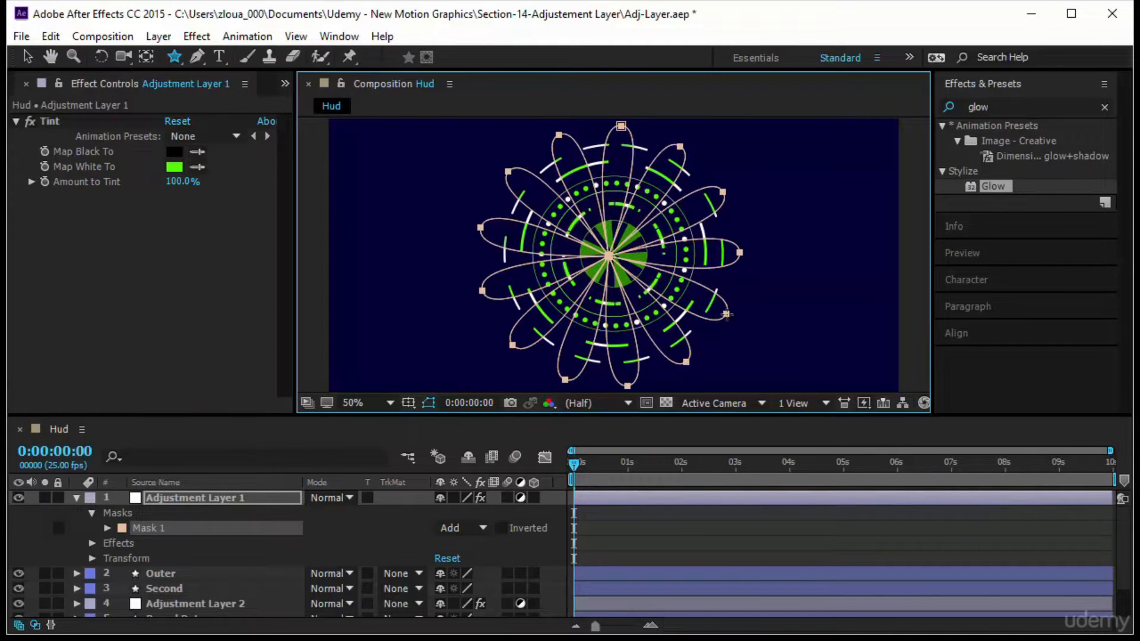
pyautogui.click(27, 57)
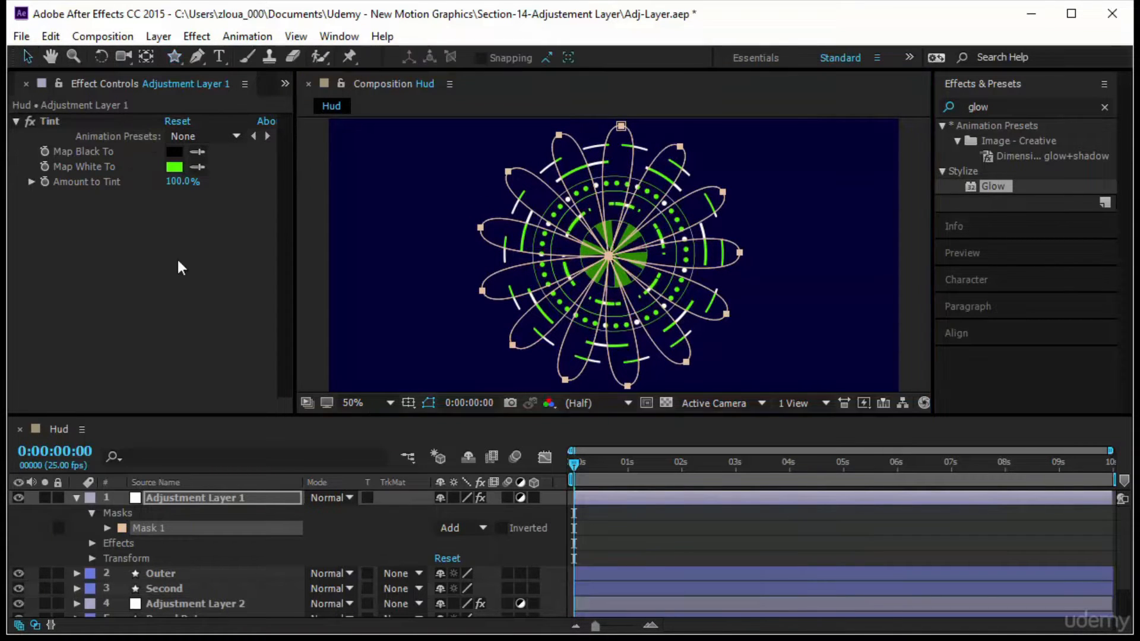
pyautogui.click(176, 257)
pyautogui.click(401, 239)
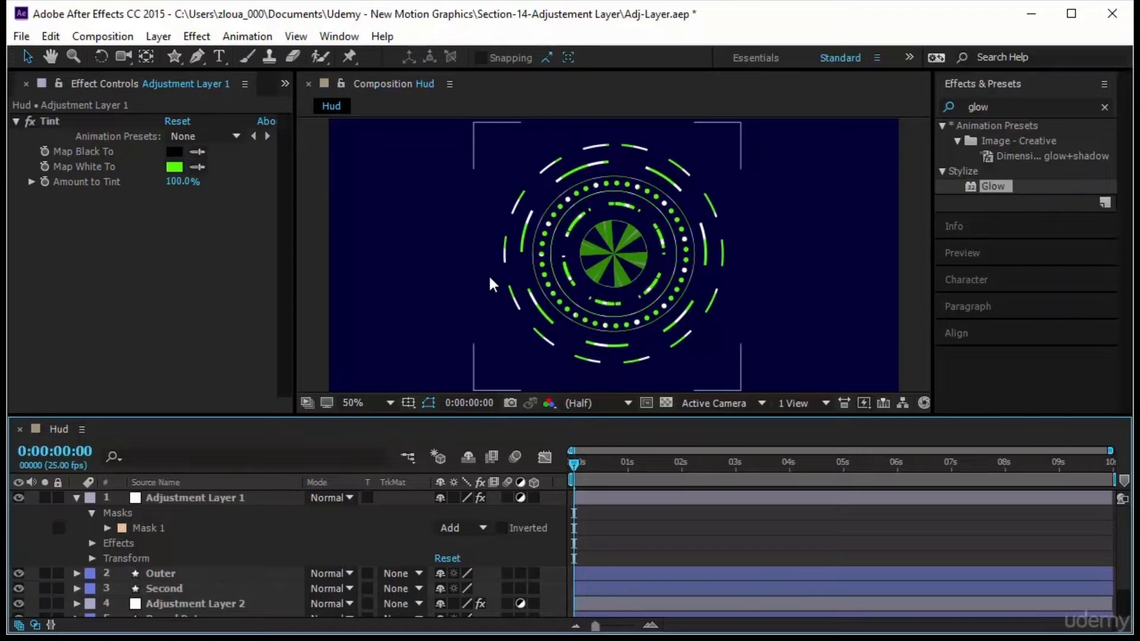
# - Animate Adjustment Layer 1's Rotation with keyframes from 0 turns at 0:00:00:00 to 3 full turns at 0:00:09:24
pyautogui.click(181, 503)
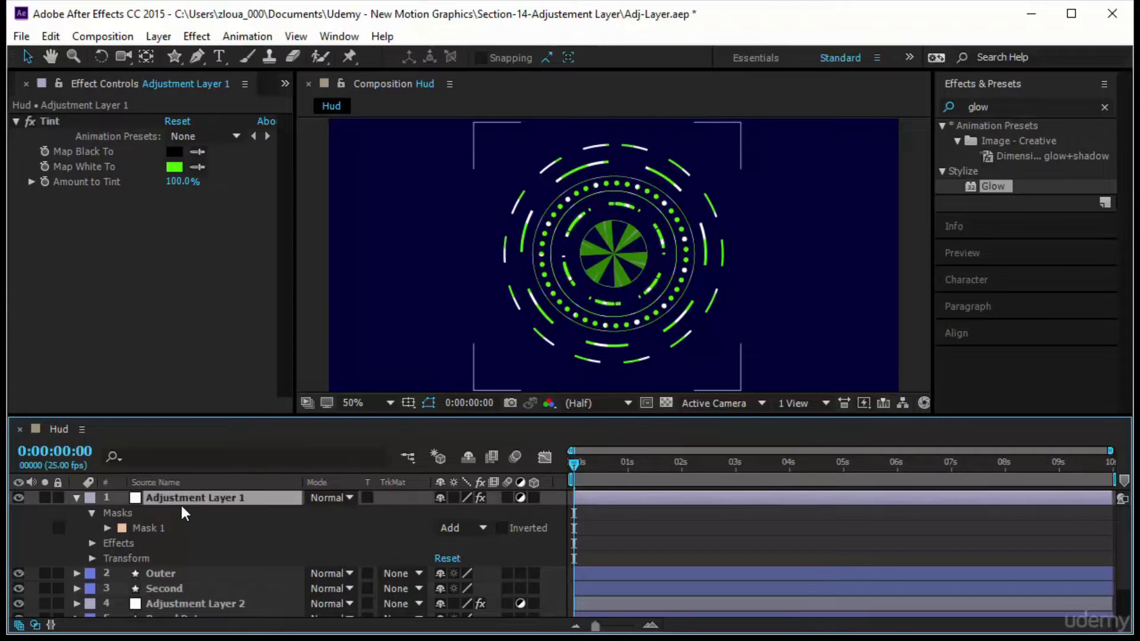
pyautogui.press('r')
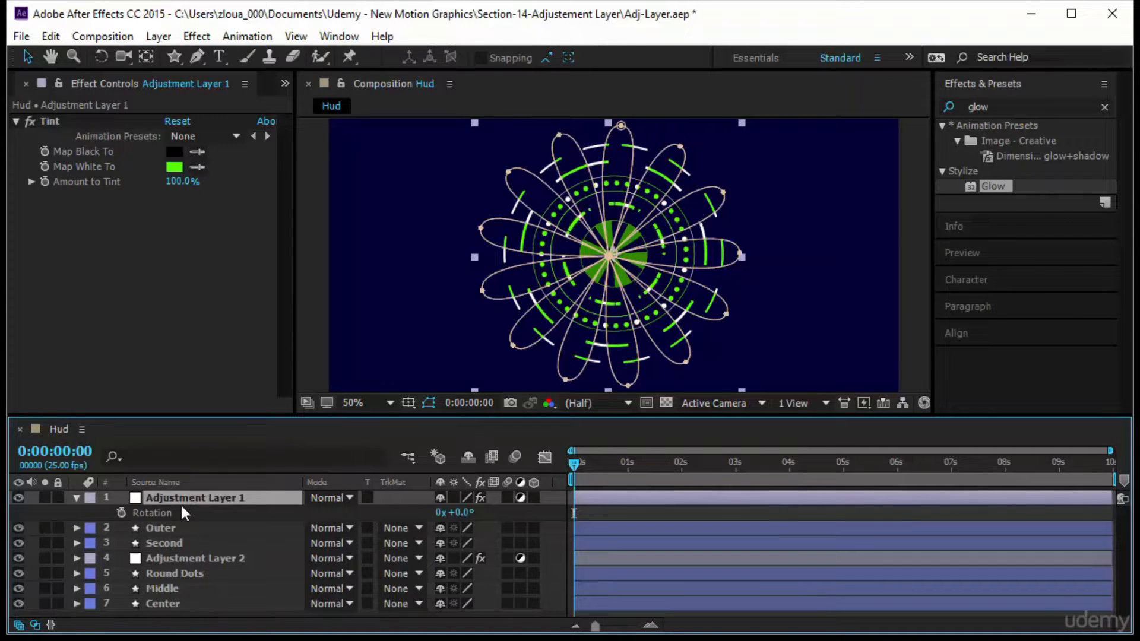
pyautogui.click(122, 511)
pyautogui.moveTo(583, 469); pyautogui.dragTo(1111, 499)
pyautogui.click(441, 512)
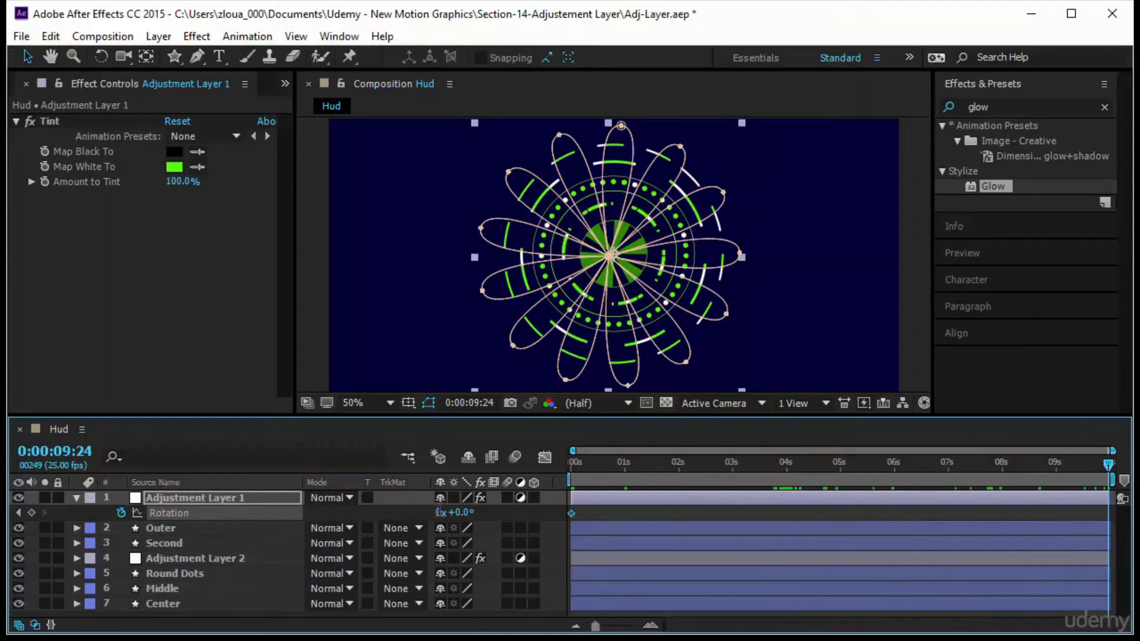
pyautogui.write('3')
pyautogui.press('Return')
pyautogui.click(605, 514)
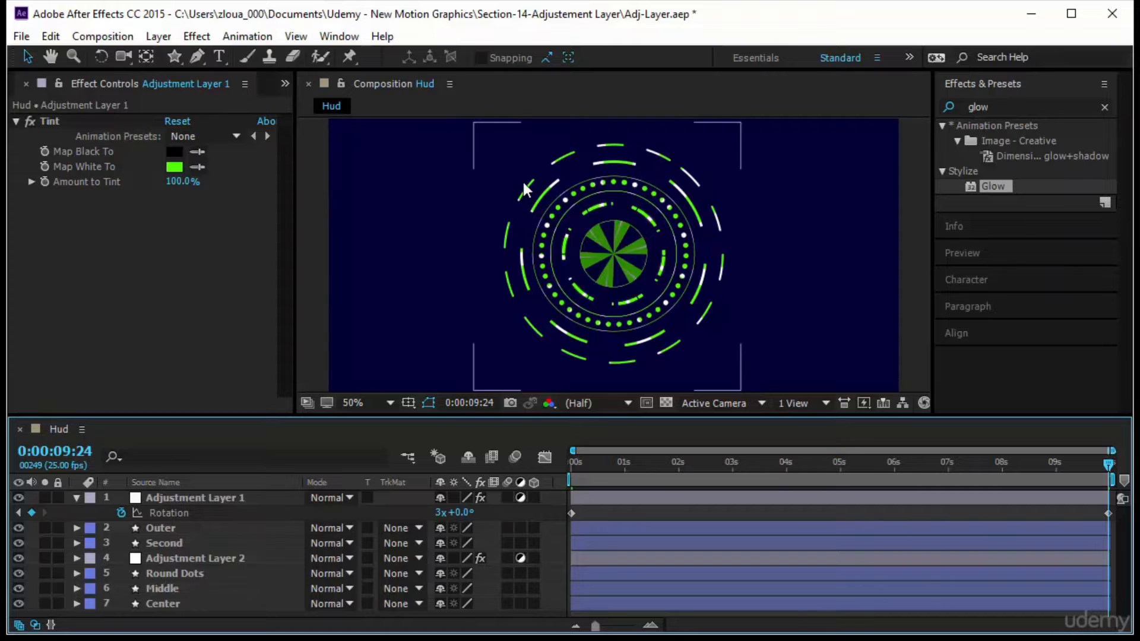
# - Preview the Hud animation and, on Adjustment Layer 2, raise Glow Radius to 64 and increase Glow Intensity
pyautogui.press('space')
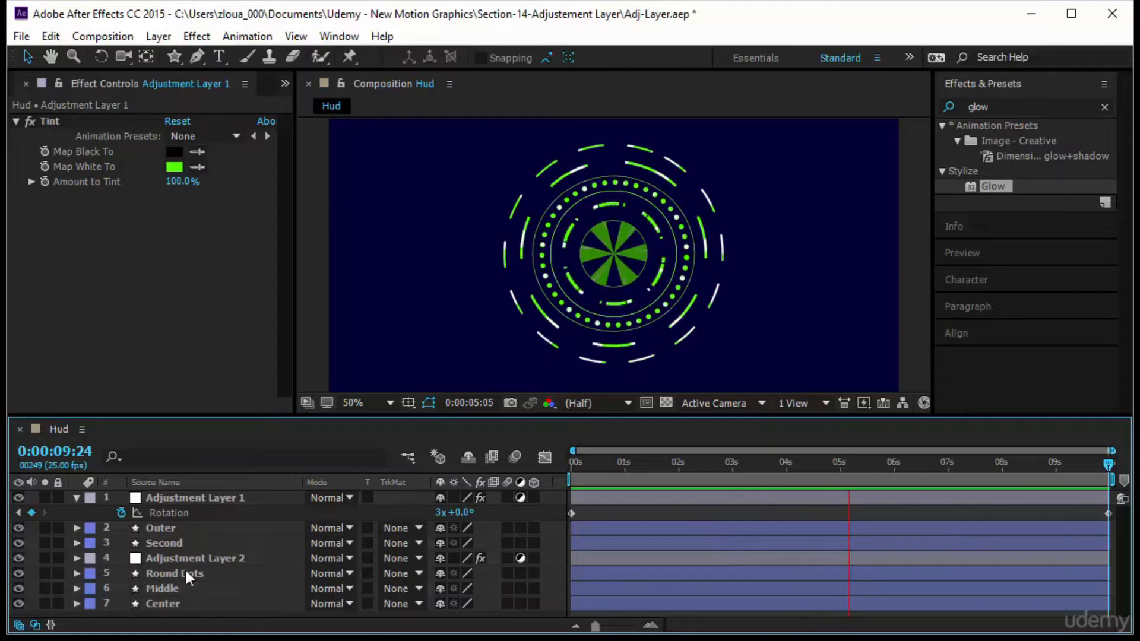
pyautogui.click(204, 558)
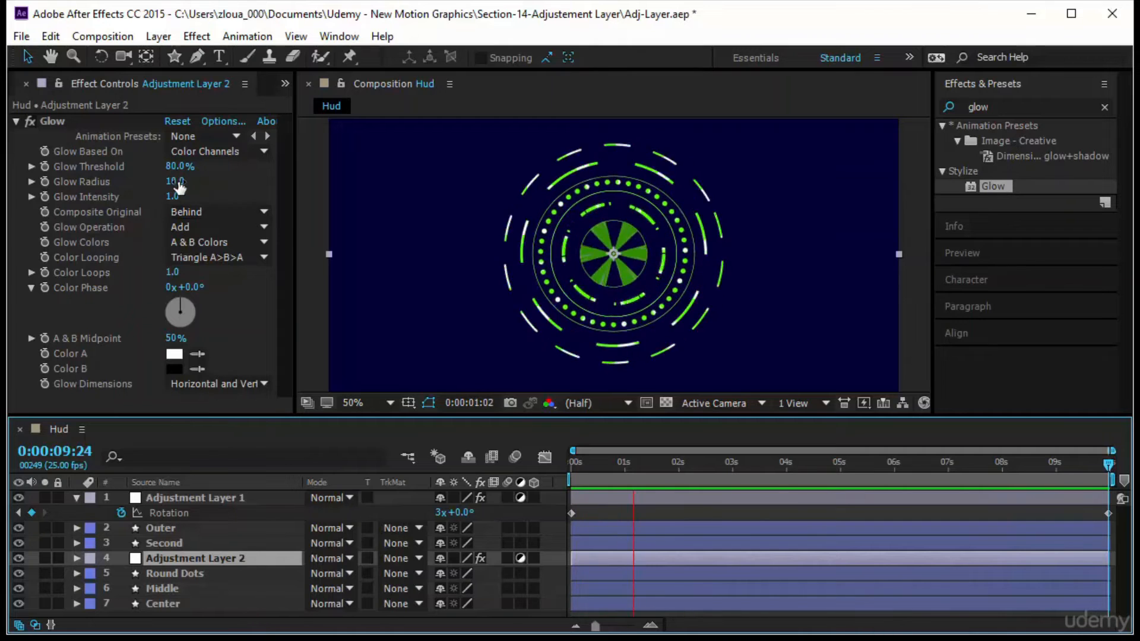
pyautogui.moveTo(178, 187); pyautogui.dragTo(223, 187)
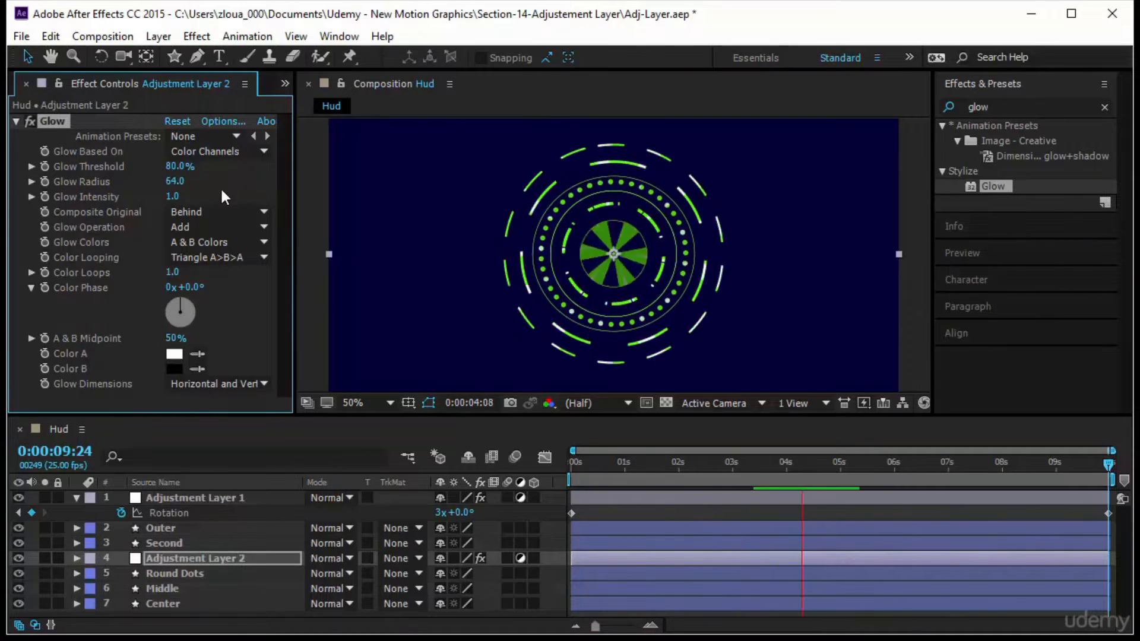
pyautogui.moveTo(172, 198); pyautogui.dragTo(262, 198)
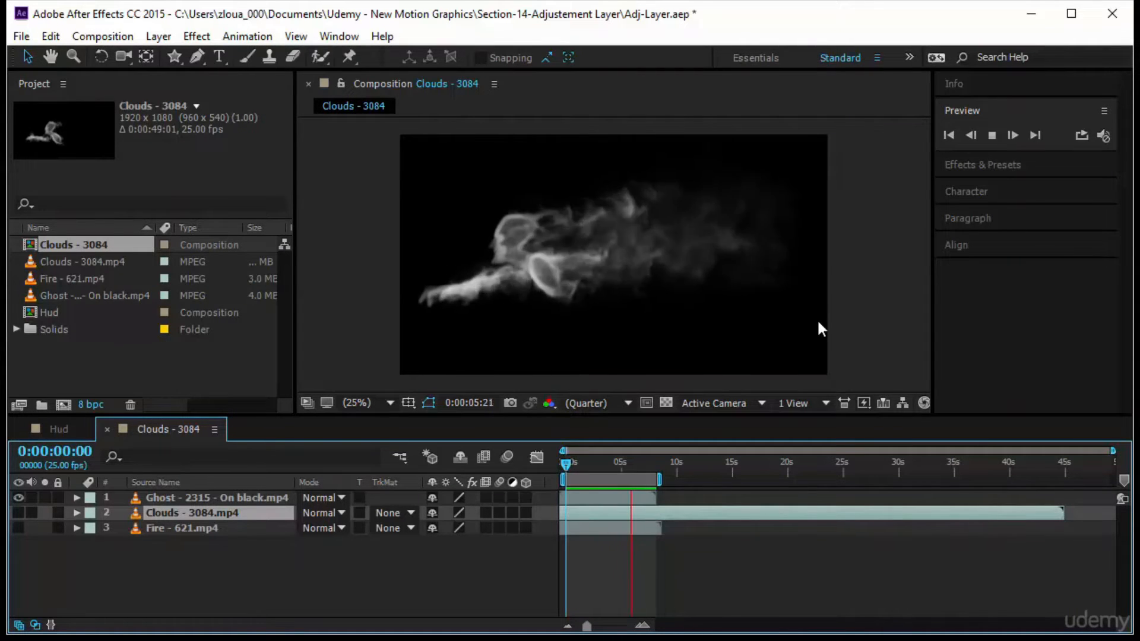
# - Make the Clouds - 3084.mp4 layer visible beneath the ghost footage and stop the preview at 0:00:02:18
pyautogui.click(212, 546)
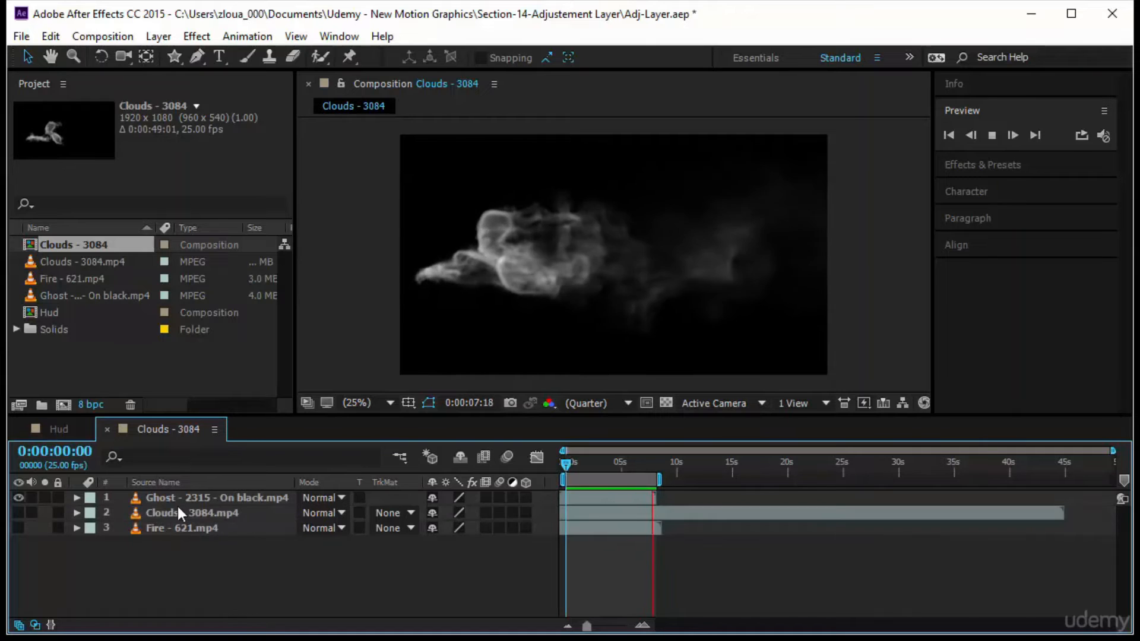
pyautogui.click(177, 504)
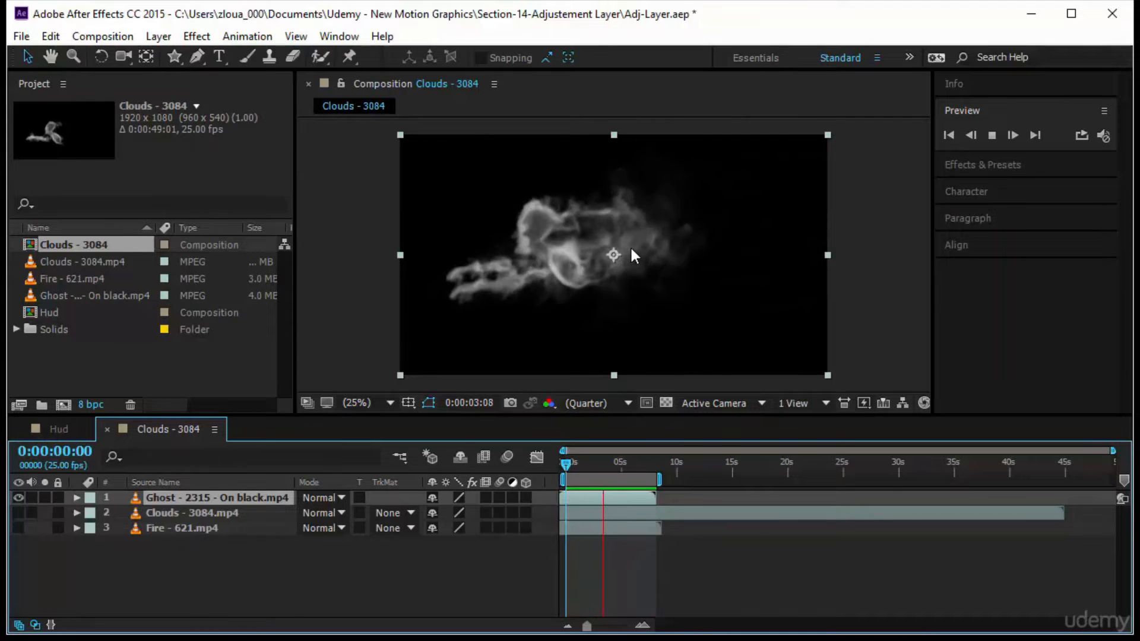
pyautogui.click(17, 513)
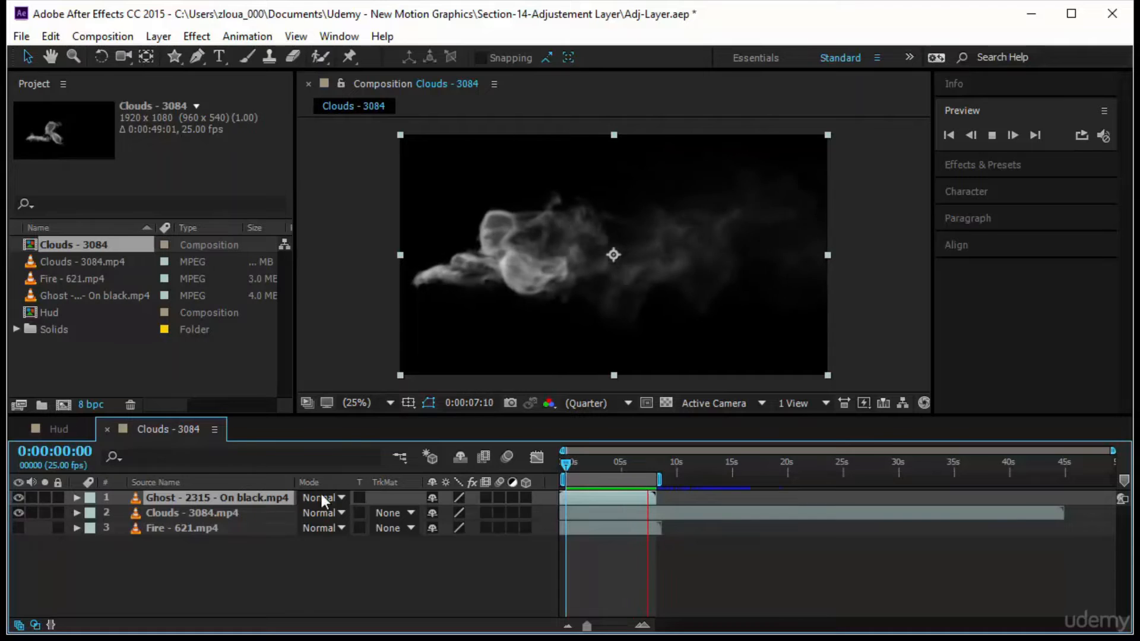
pyautogui.press('space')
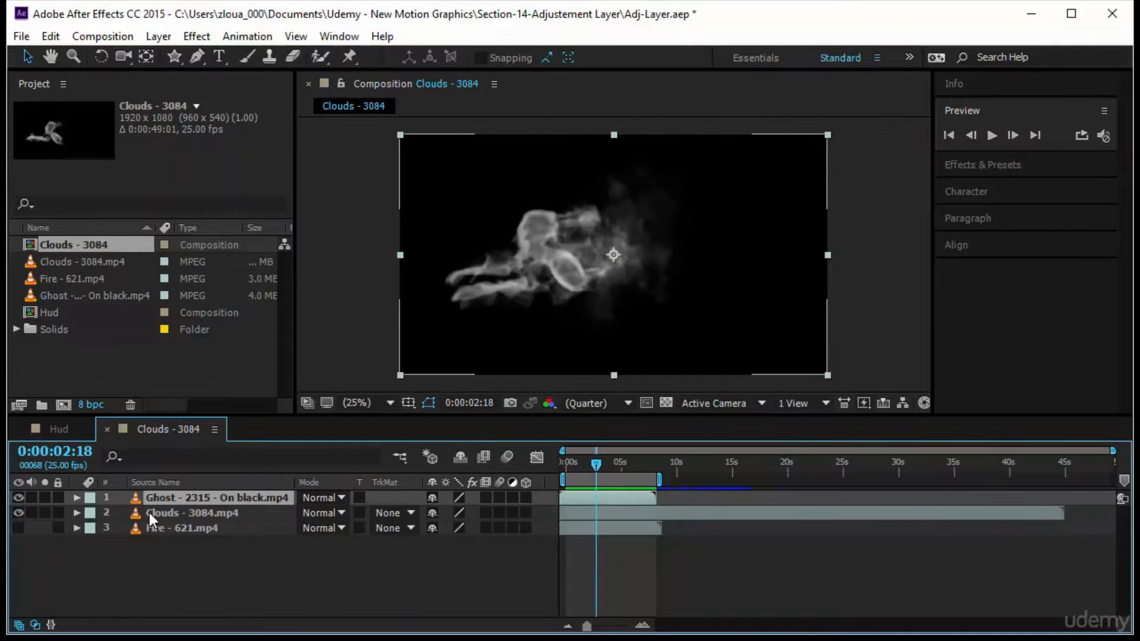
# - Try the Screen blending mode on the Ghost - 2315 - On black.mp4 layer, and settle on Linear Dodge
pyautogui.click(340, 497)
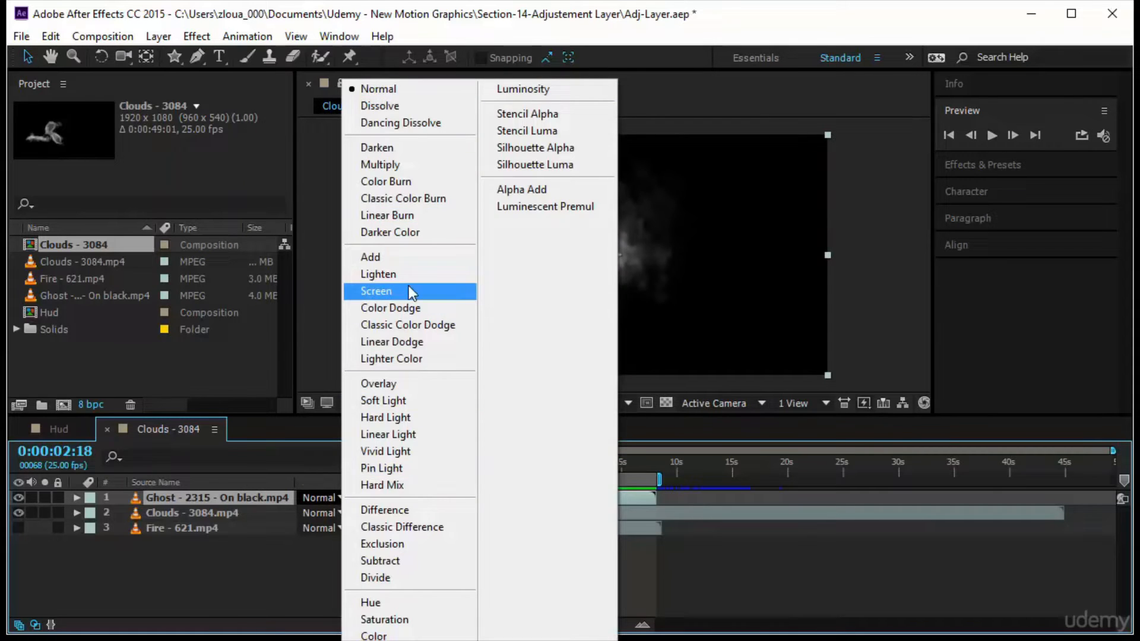
pyautogui.click(409, 287)
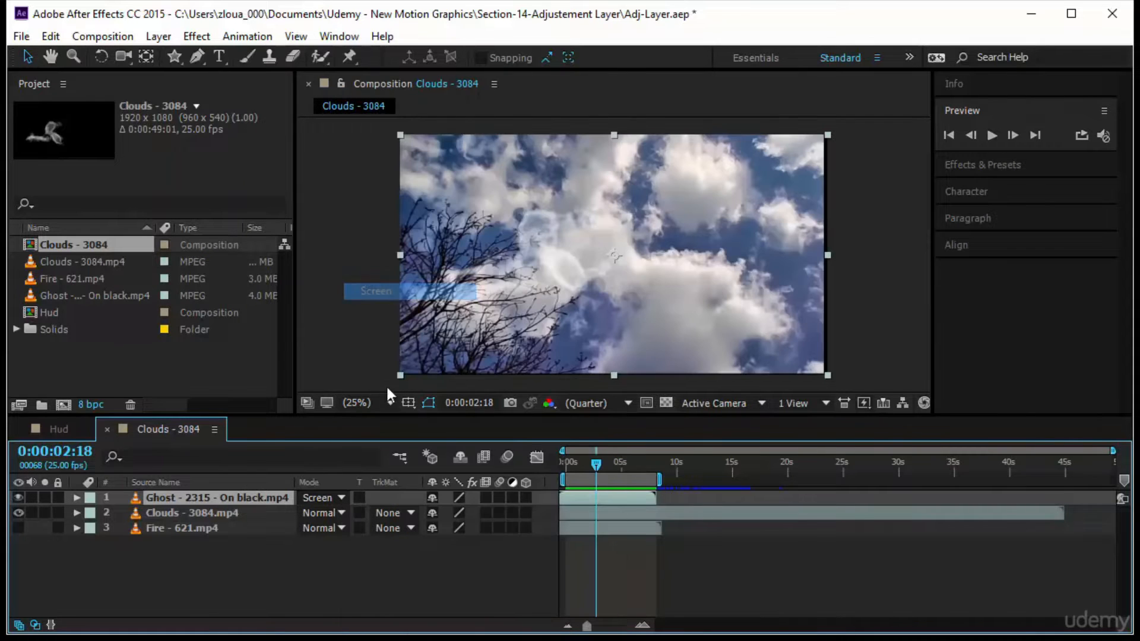
pyautogui.click(322, 498)
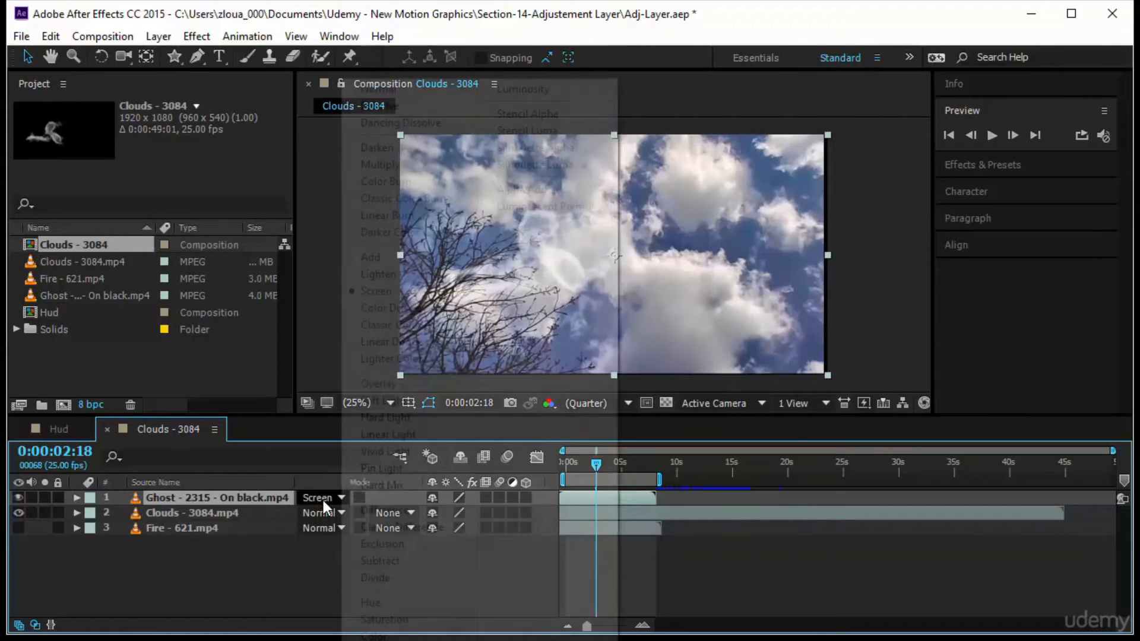
pyautogui.click(438, 345)
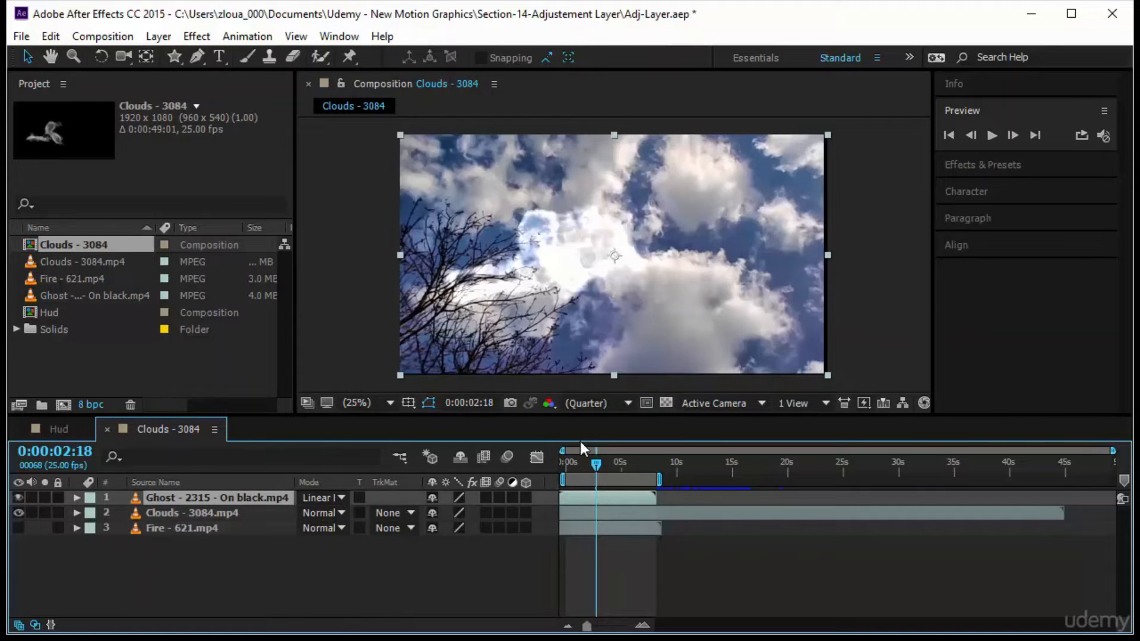
# - Shift the ghost footage to the right, enlarge the clouds footage to cover the frame, and preview from 0:00:00:00
pyautogui.moveTo(618, 258); pyautogui.dragTo(670, 257)
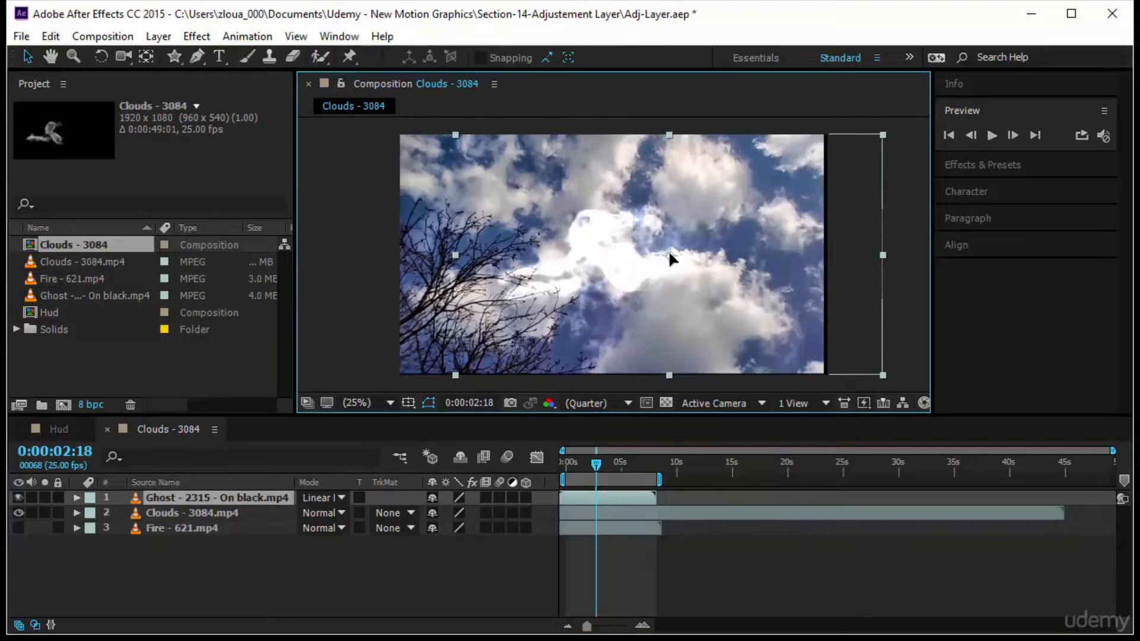
pyautogui.click(427, 168)
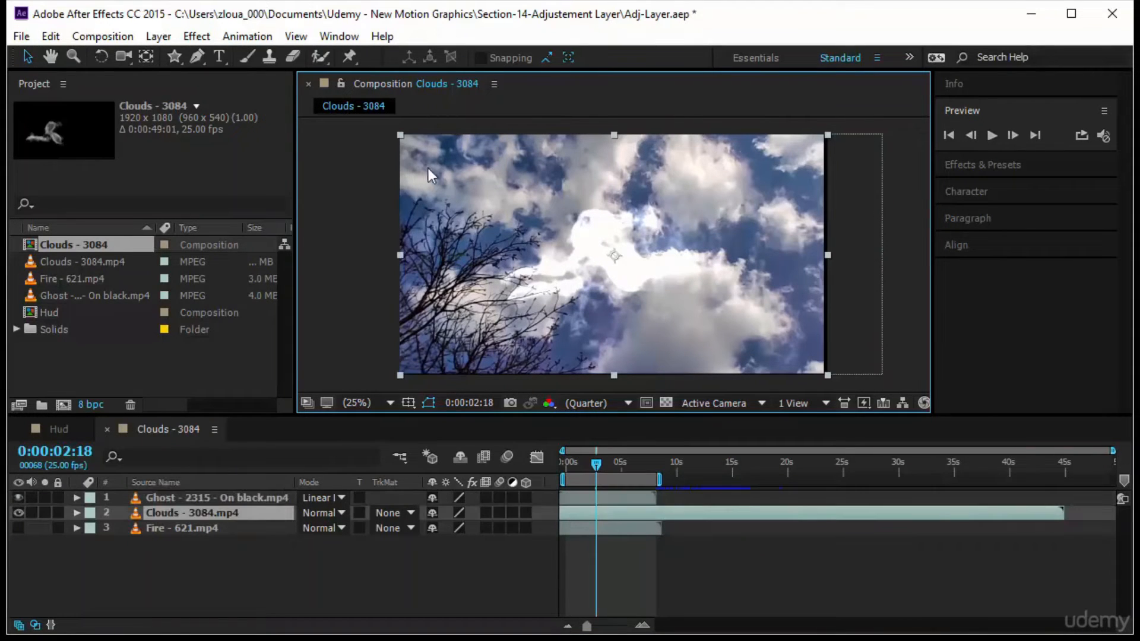
pyautogui.moveTo(829, 372); pyautogui.dragTo(840, 385)
pyautogui.press('F2')
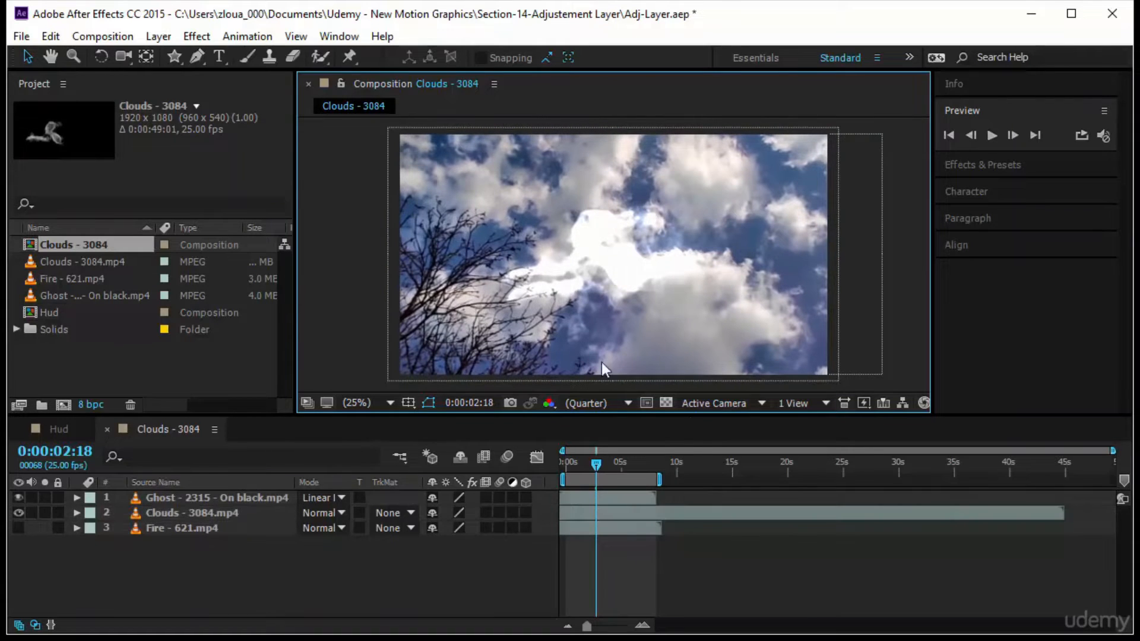
pyautogui.moveTo(604, 464); pyautogui.dragTo(500, 470)
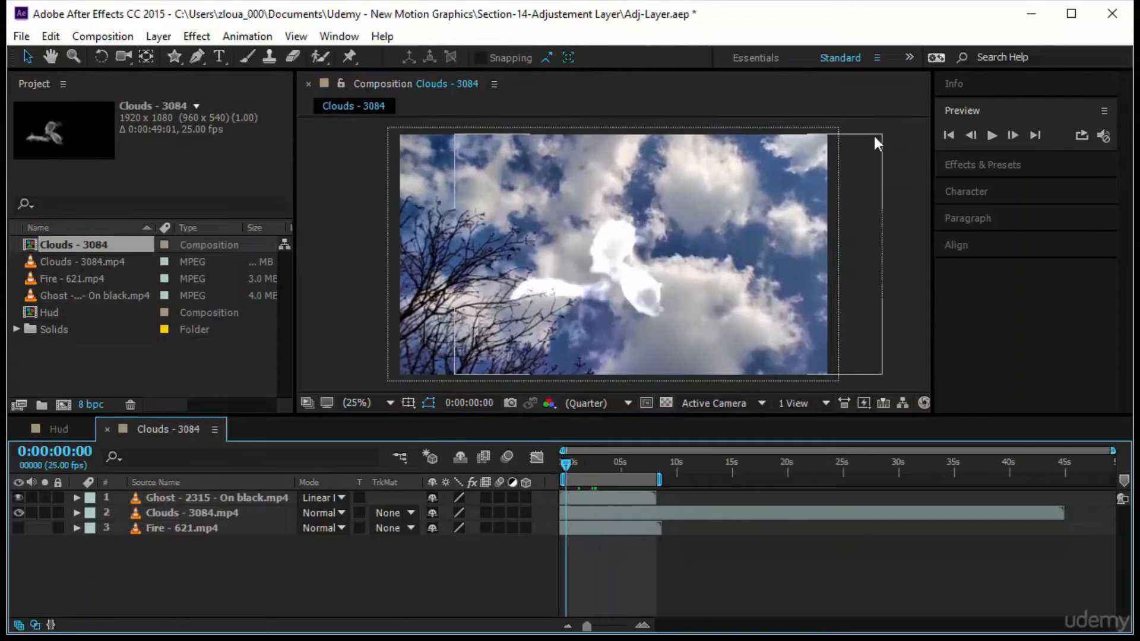
pyautogui.click(991, 135)
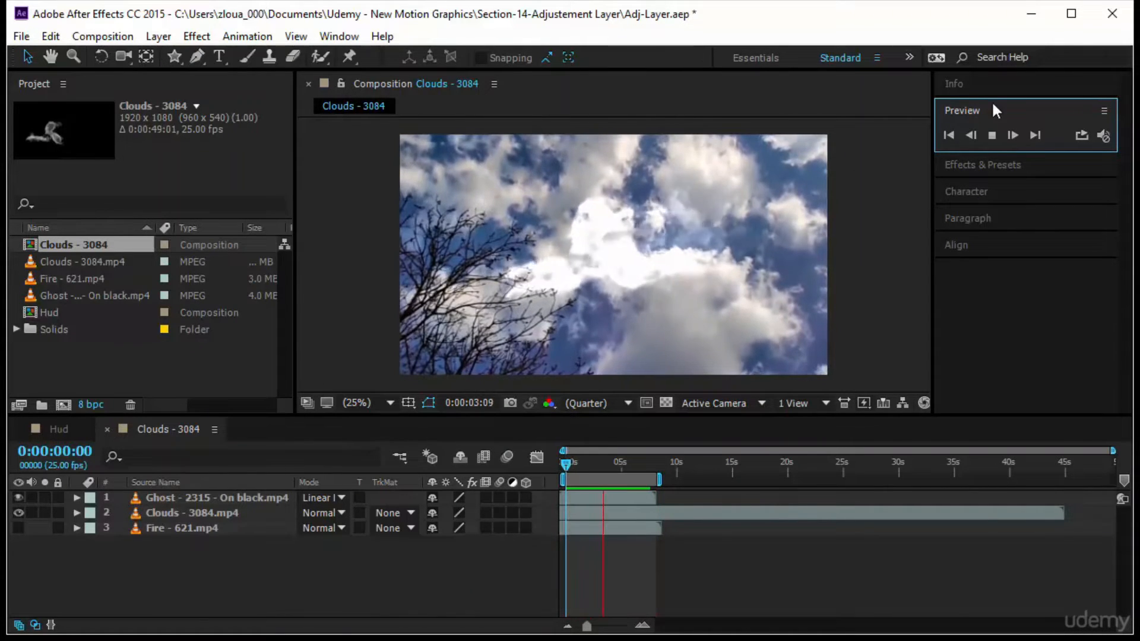
# - Search the effects for "vect" and then "blur", and pick out Fast Blur in the Blur & Sharpen category
pyautogui.click(991, 167)
pyautogui.write('vect')
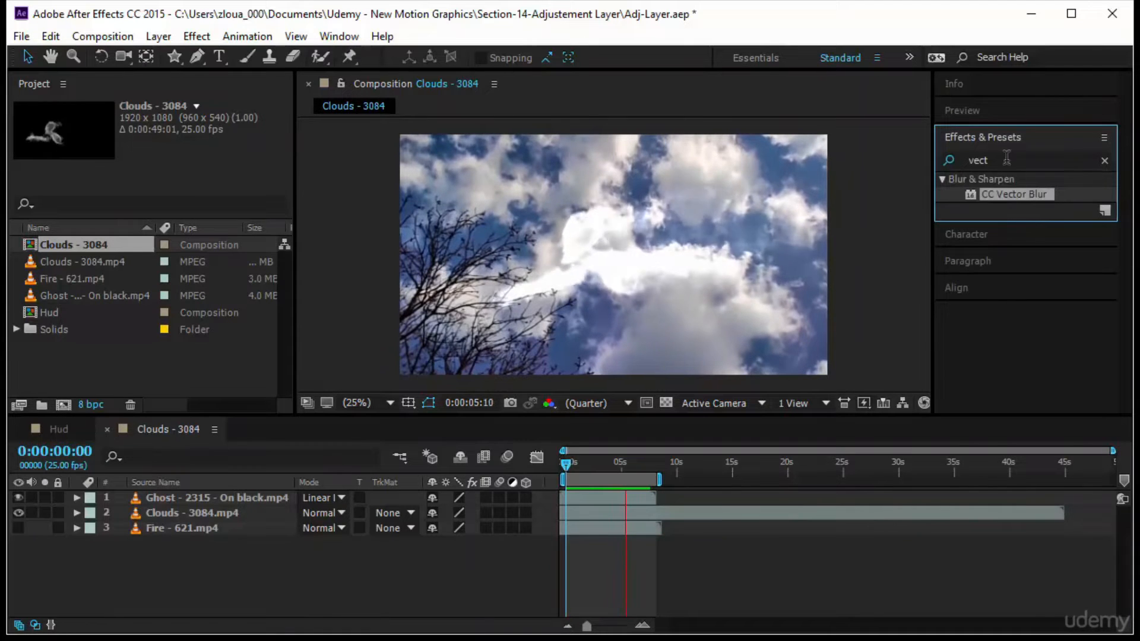
pyautogui.moveTo(1005, 161); pyautogui.dragTo(893, 161)
pyautogui.write('blur')
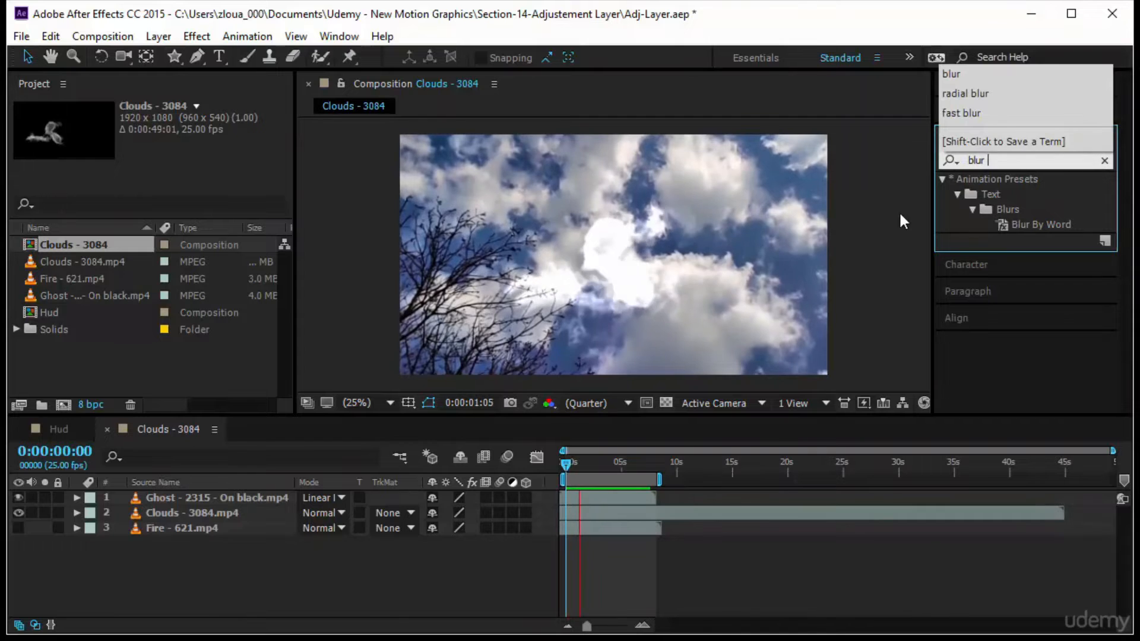
pyautogui.scroll(-5, 1068, 274)
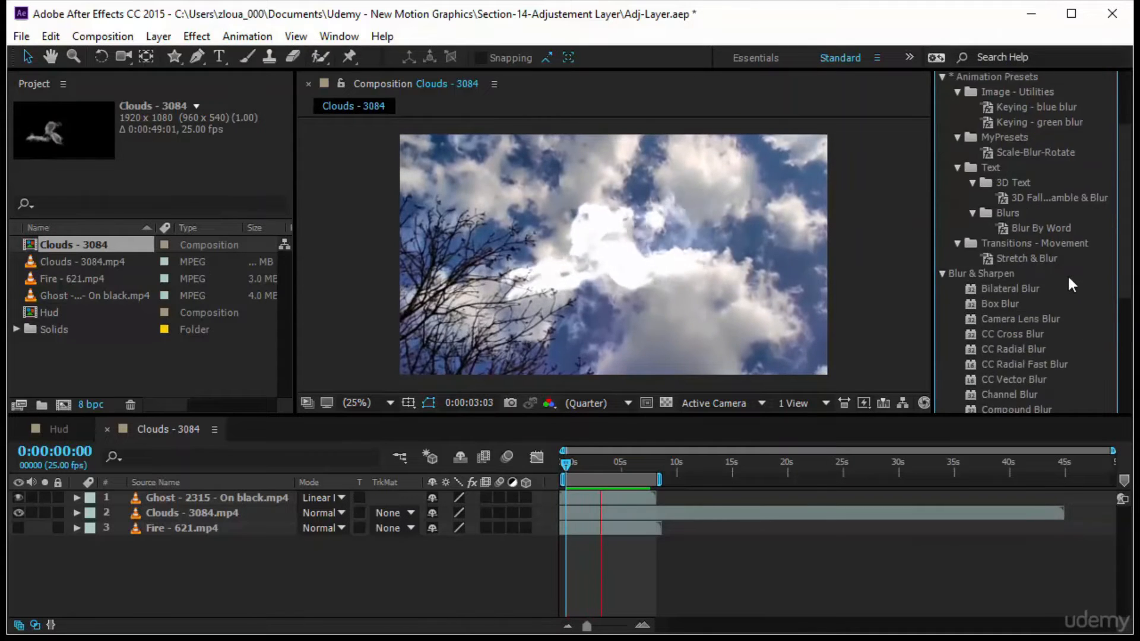
pyautogui.moveTo(1019, 343)
pyautogui.mouseDown()
pyautogui.moveTo(979, 310)
pyautogui.moveTo(1019, 321)
pyautogui.mouseUp()
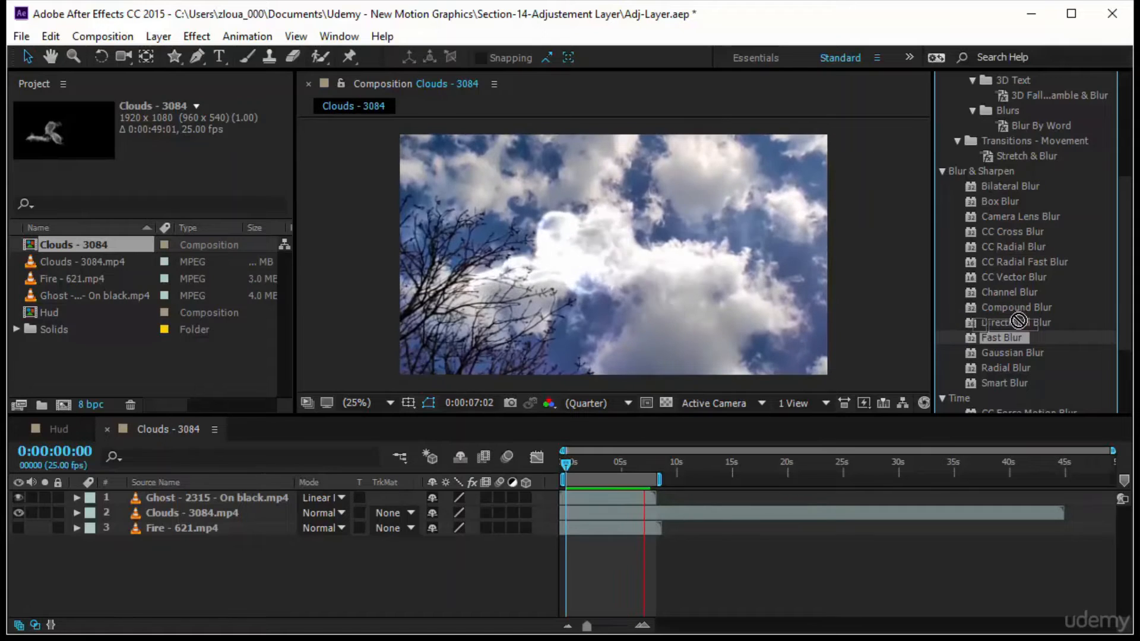
pyautogui.moveTo(274, 488); pyautogui.dragTo(1108, 287)
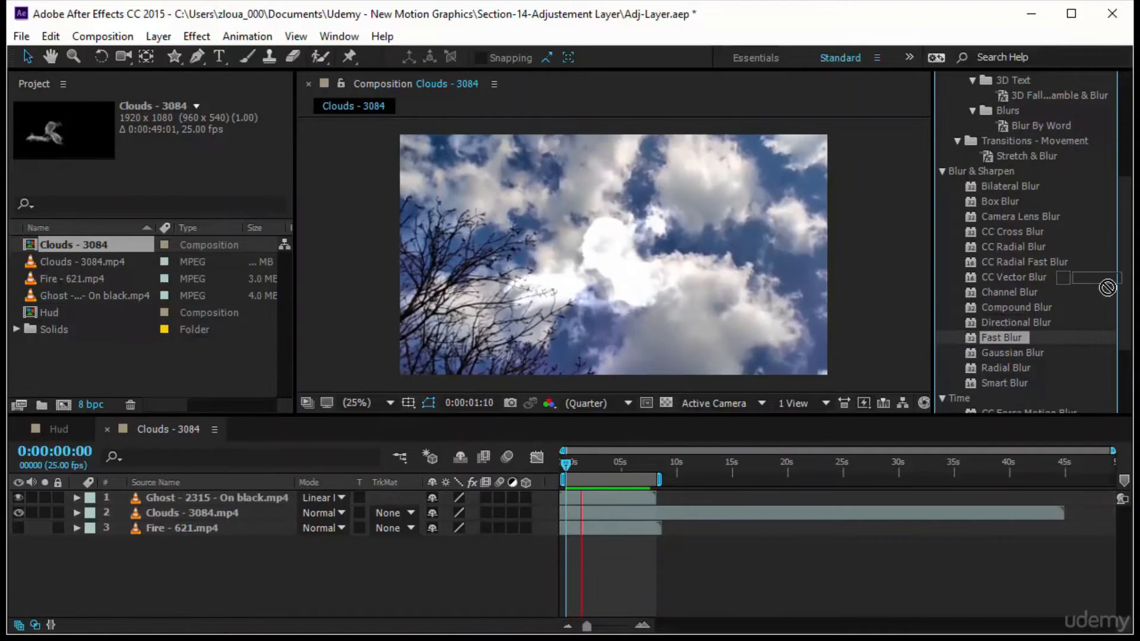
# - Add a new adjustment layer above the ghost, clouds and fire footage in the Clouds - 3084 composition
pyautogui.click(162, 40)
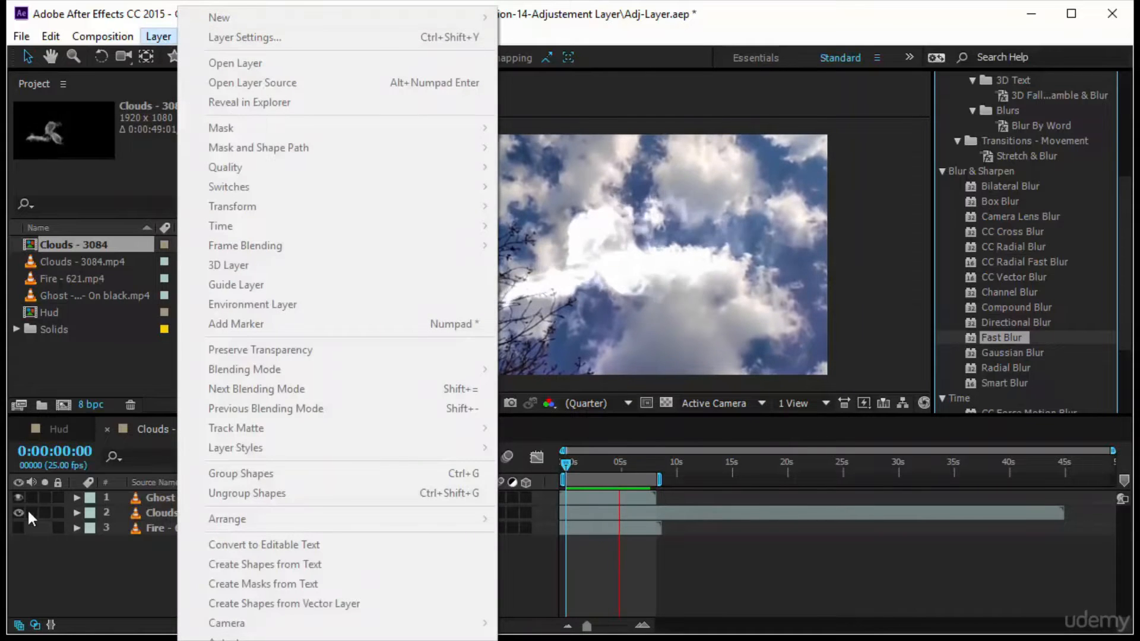
pyautogui.click(27, 508)
pyautogui.click(163, 39)
pyautogui.moveTo(244, 21)
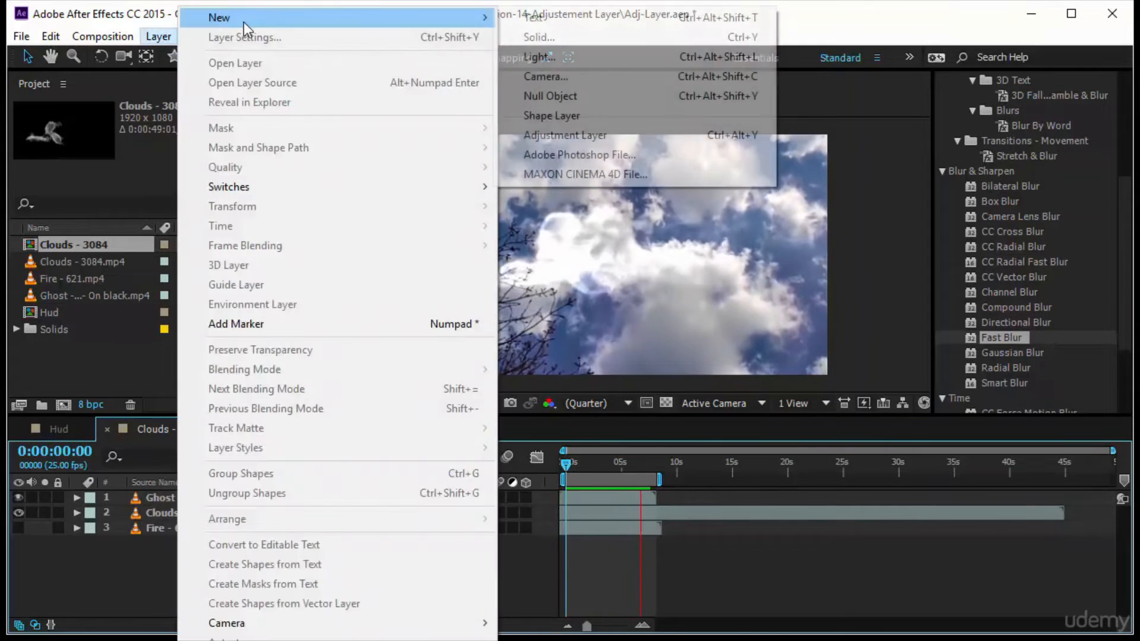
pyautogui.click(582, 133)
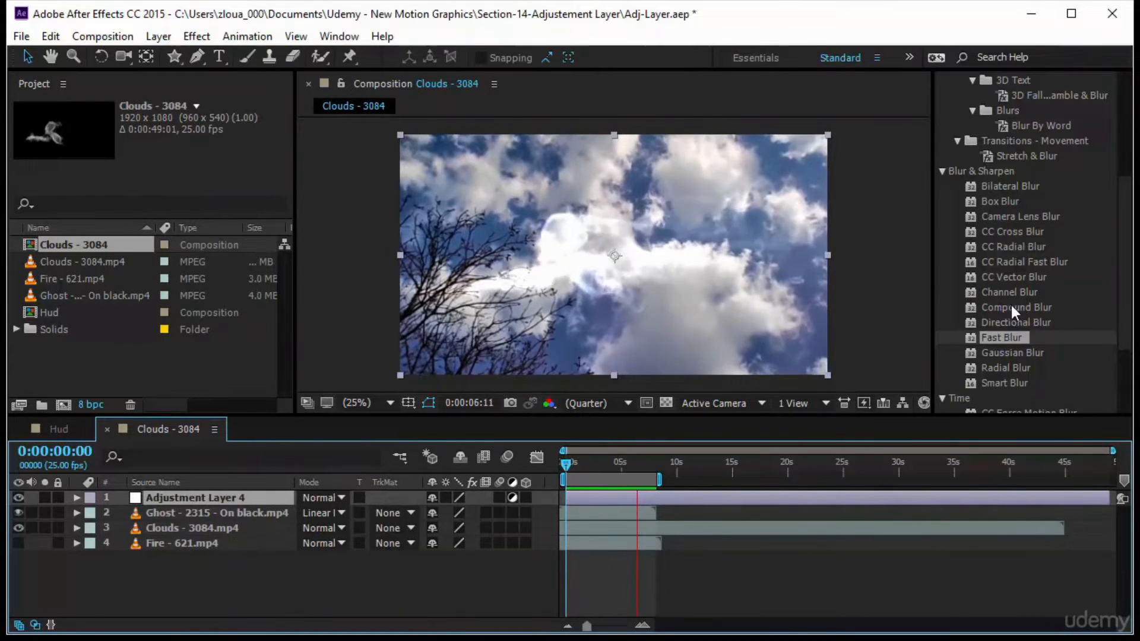
# - Apply Fast Blur to the new adjustment layer, try Blurriness values of 46, 8 and 5, and set it to 3
pyautogui.moveTo(1001, 338); pyautogui.dragTo(245, 499)
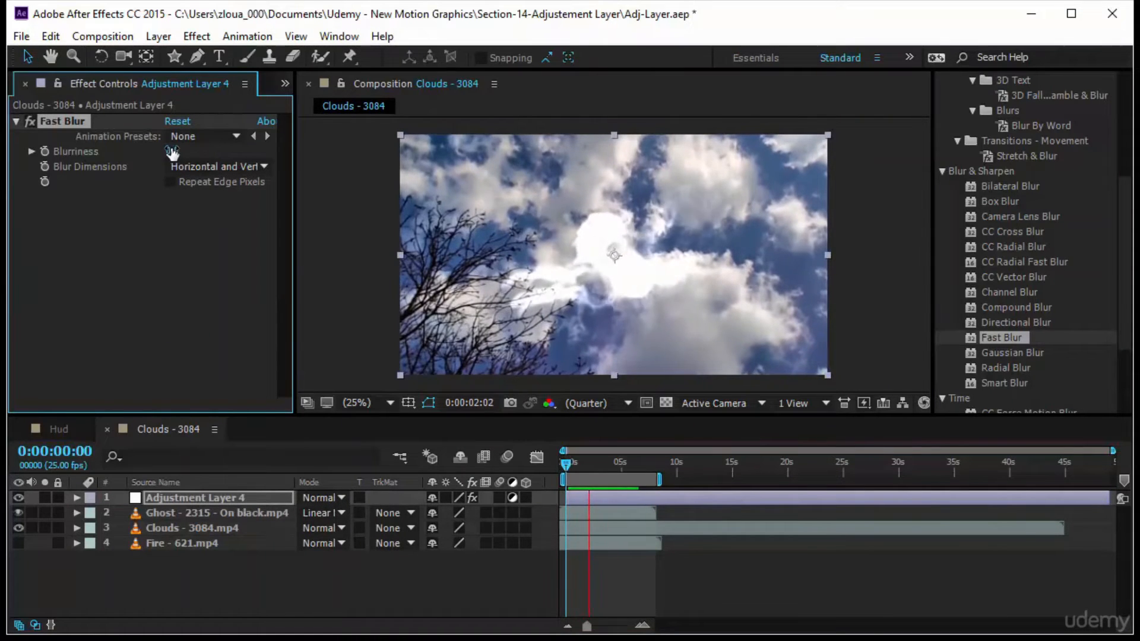
pyautogui.moveTo(188, 148); pyautogui.dragTo(216, 151)
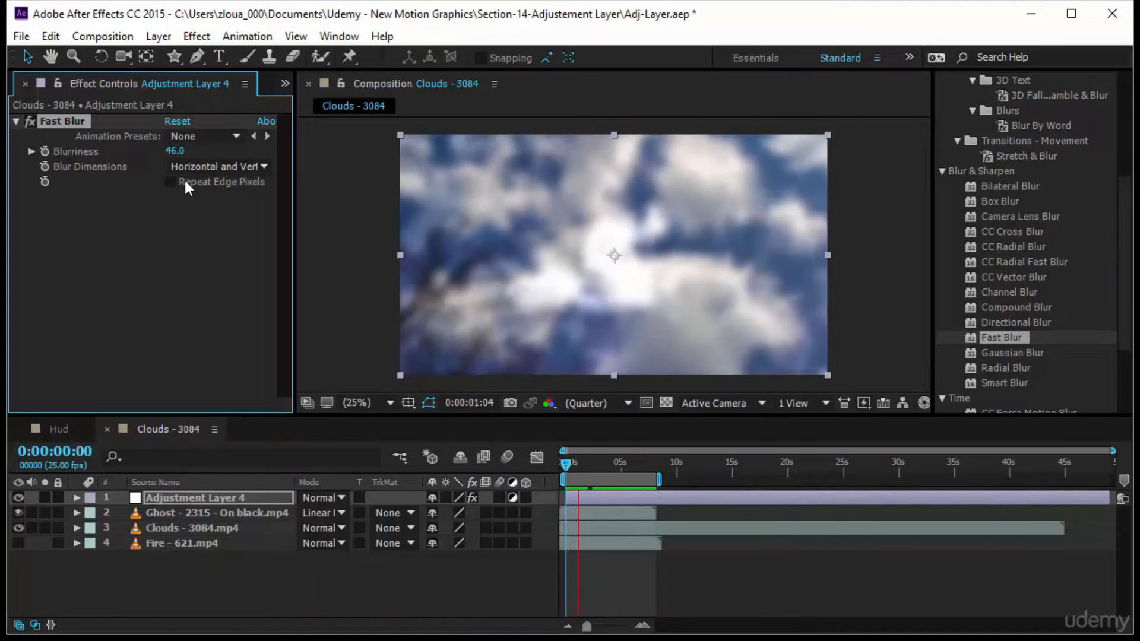
pyautogui.moveTo(139, 156)
pyautogui.mouseDown()
pyautogui.moveTo(128, 157)
pyautogui.moveTo(136, 163)
pyautogui.mouseUp()
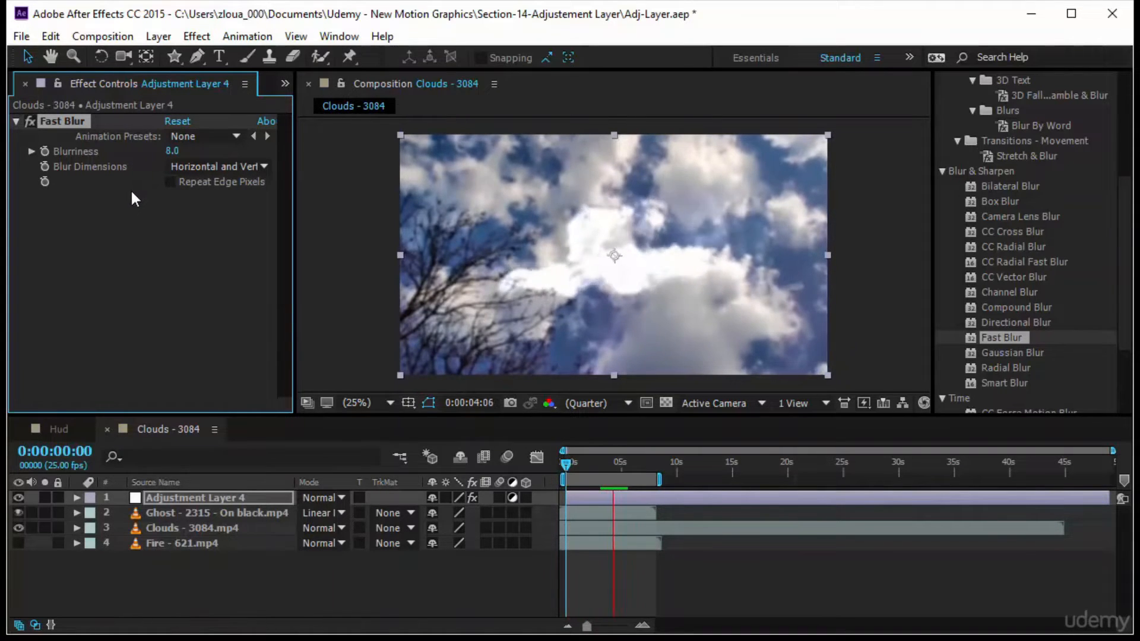
pyautogui.click(171, 152)
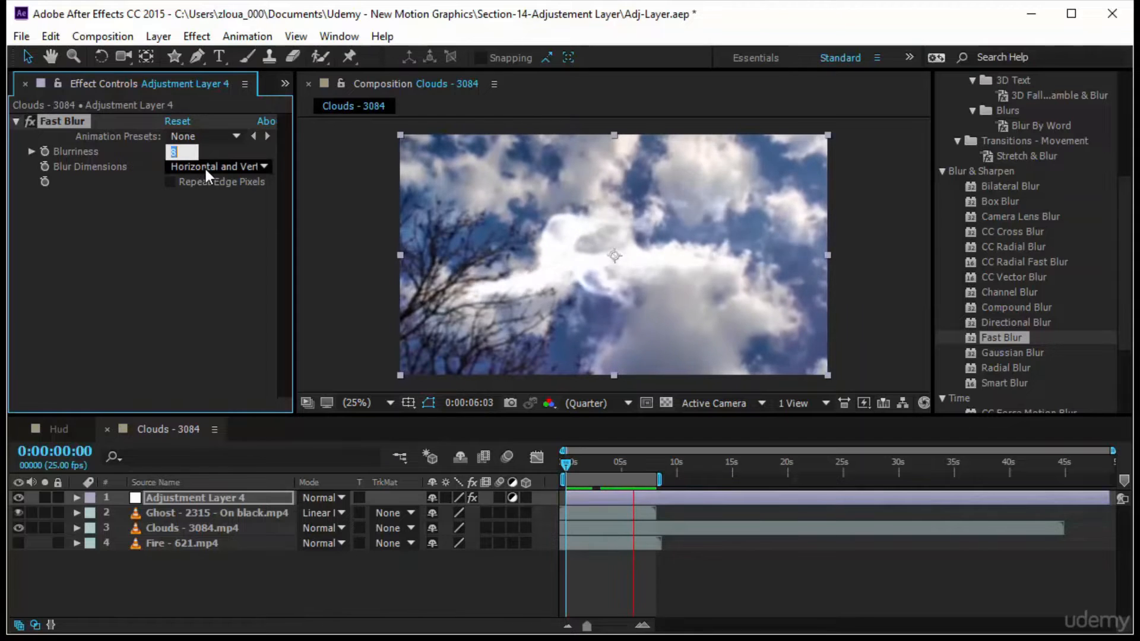
pyautogui.write('5')
pyautogui.press('Return')
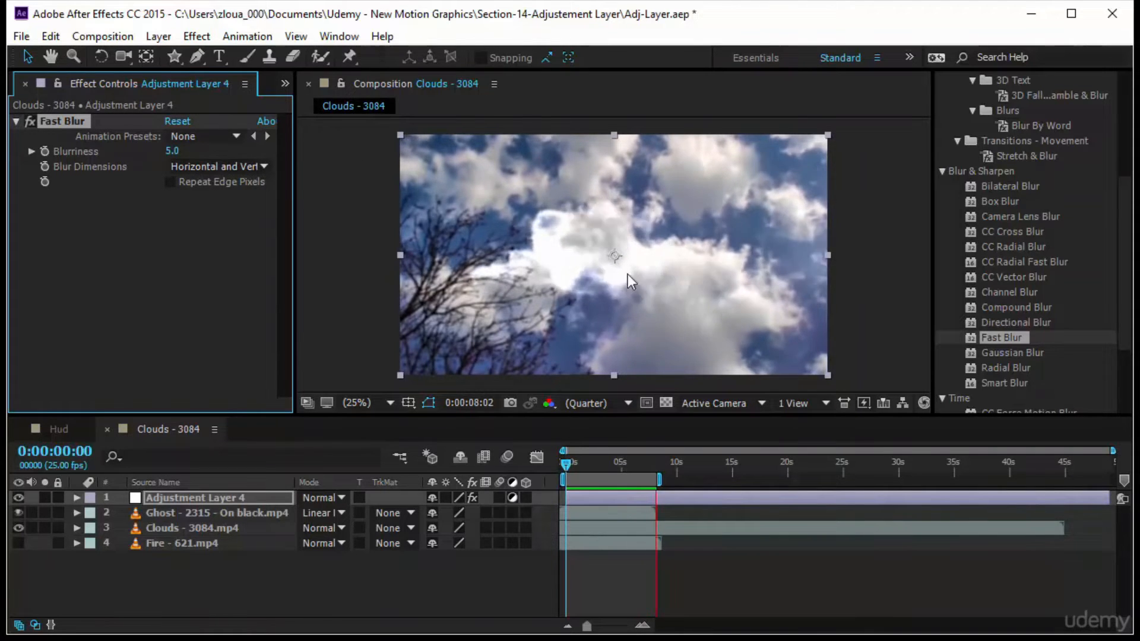
pyautogui.click(172, 151)
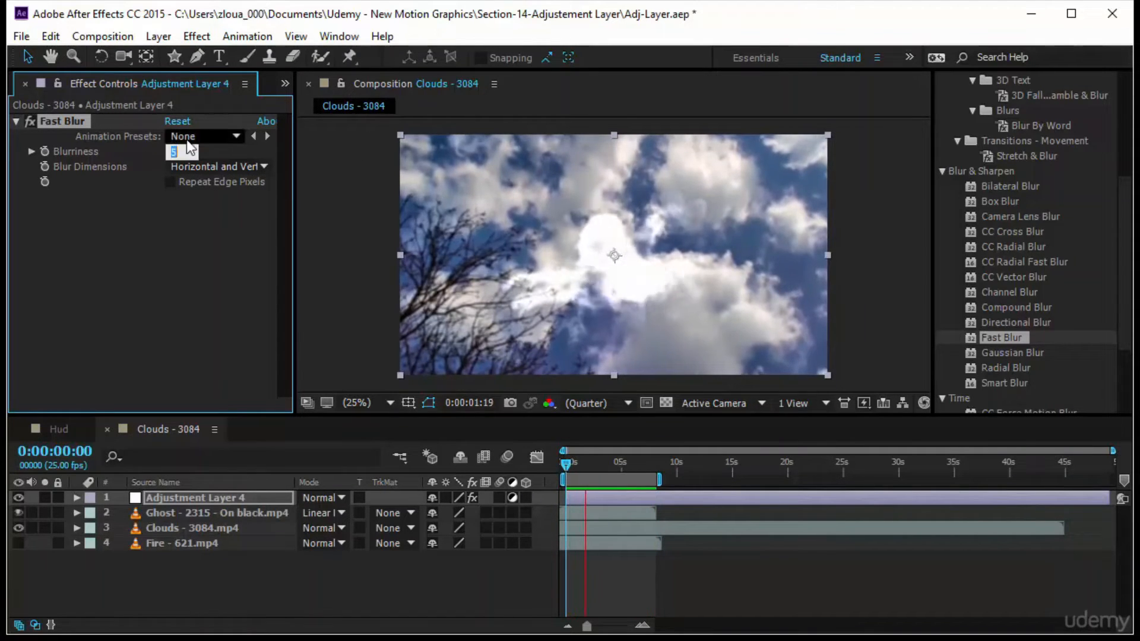
pyautogui.write('3')
pyautogui.press('Return')
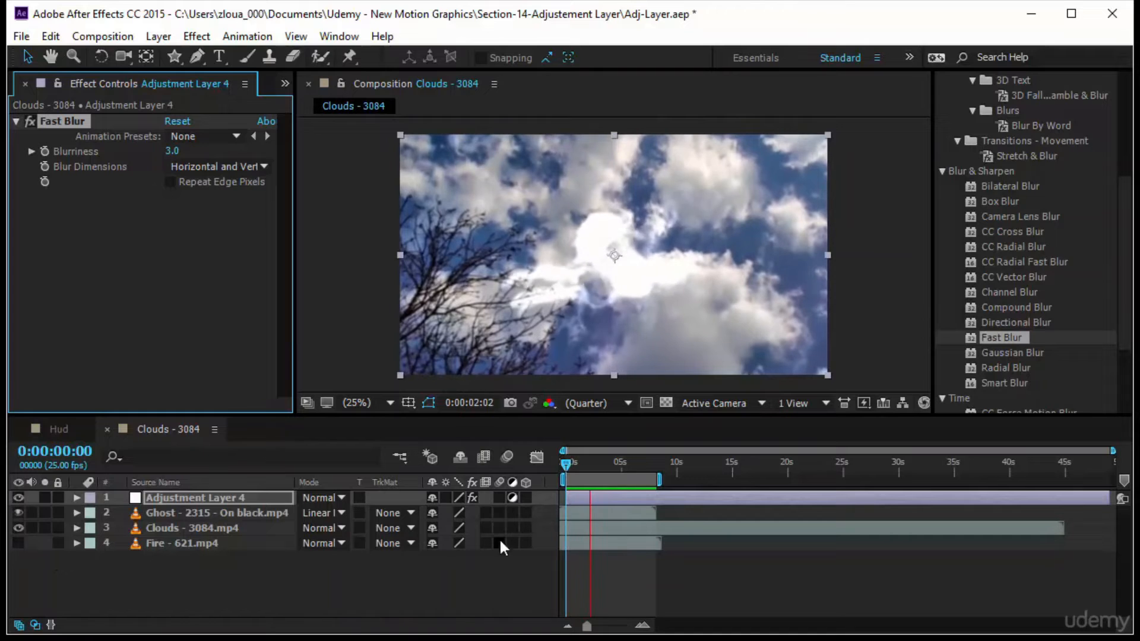
# - Make the Fire - 621.mp4 layer visible and set the Clouds - 3084.mp4 layer's blending mode to Overlay
pyautogui.click(19, 543)
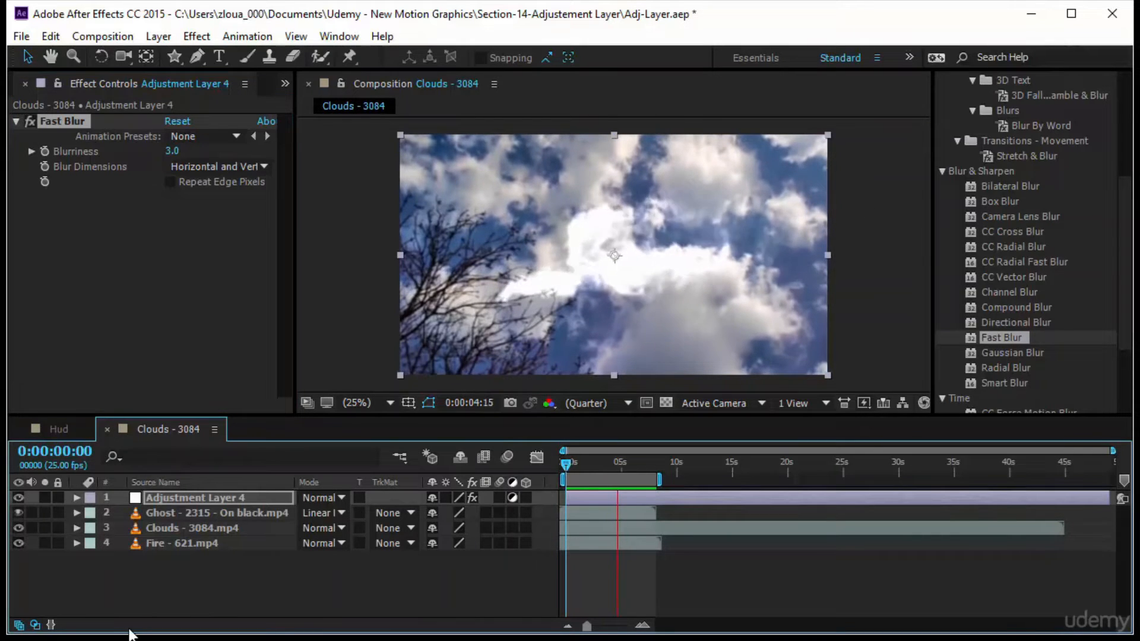
pyautogui.click(341, 528)
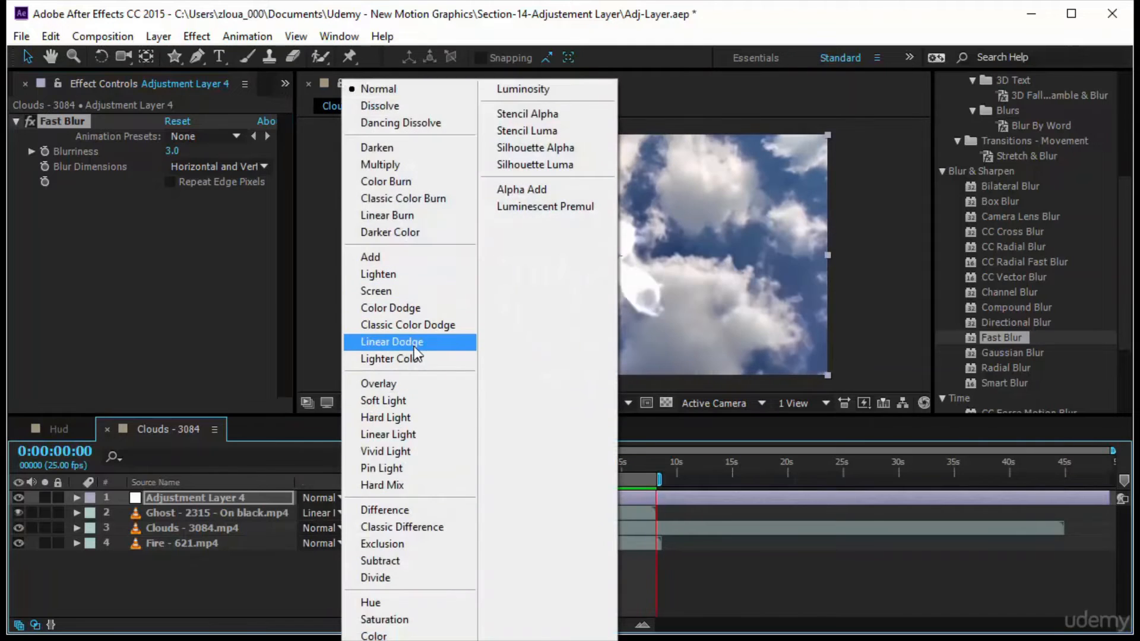
pyautogui.click(378, 384)
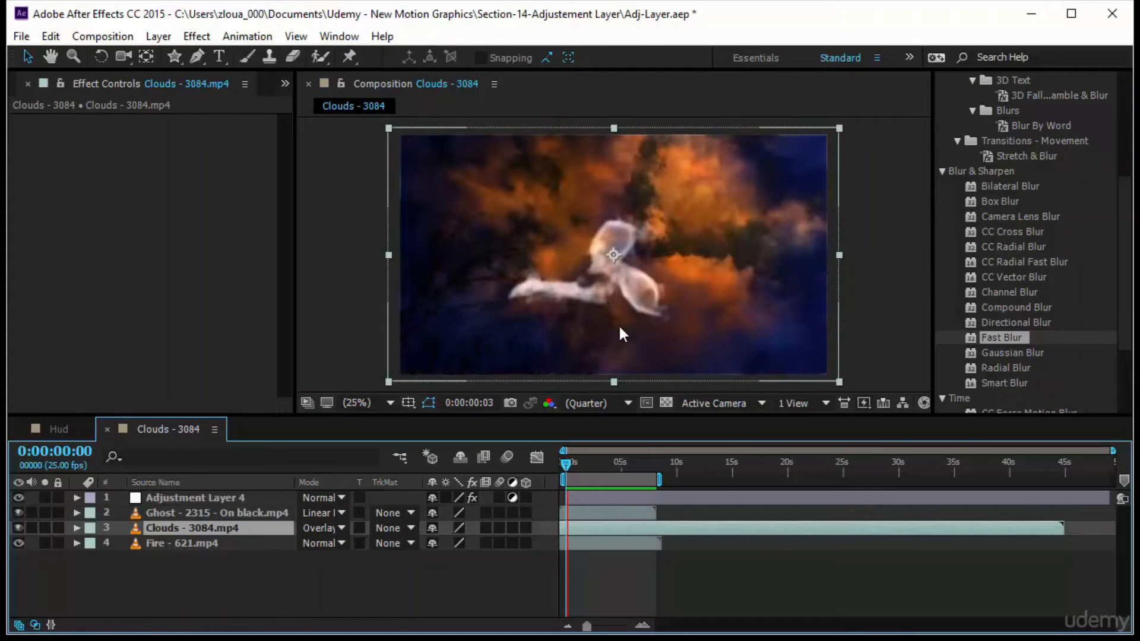
# - Search the effects for "vector" and apply CC Vector Blur to Adjustment Layer 4, viewing the frame at 0:00:00:18
pyautogui.moveTo(565, 466); pyautogui.dragTo(573, 468)
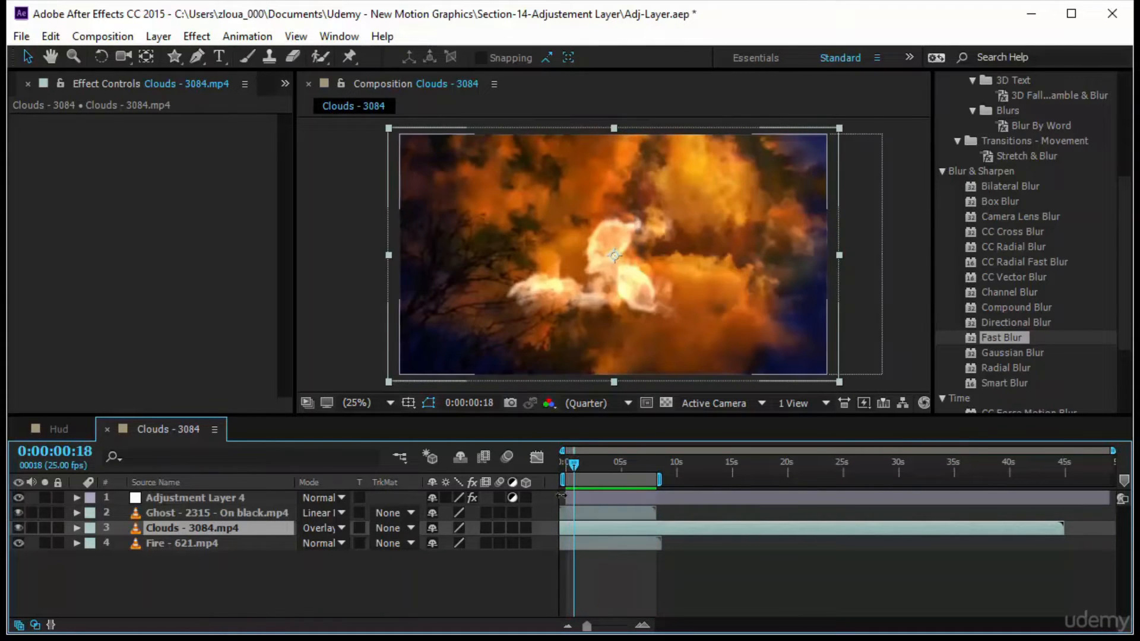
pyautogui.click(561, 497)
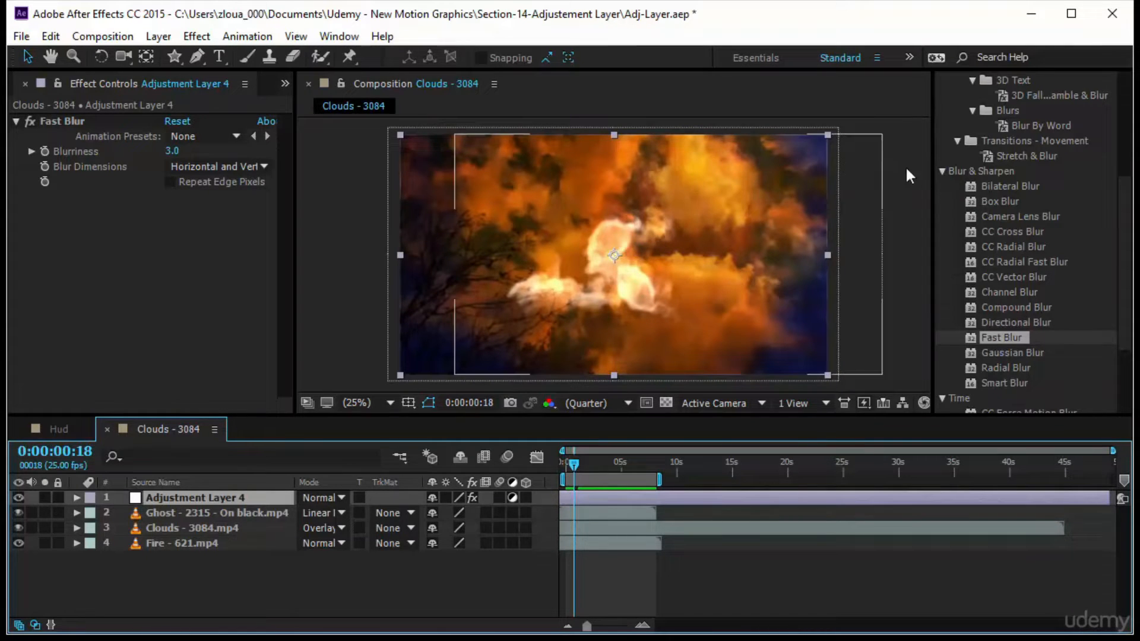
pyautogui.scroll(3, 1048, 242)
pyautogui.moveTo(1009, 124); pyautogui.dragTo(904, 122)
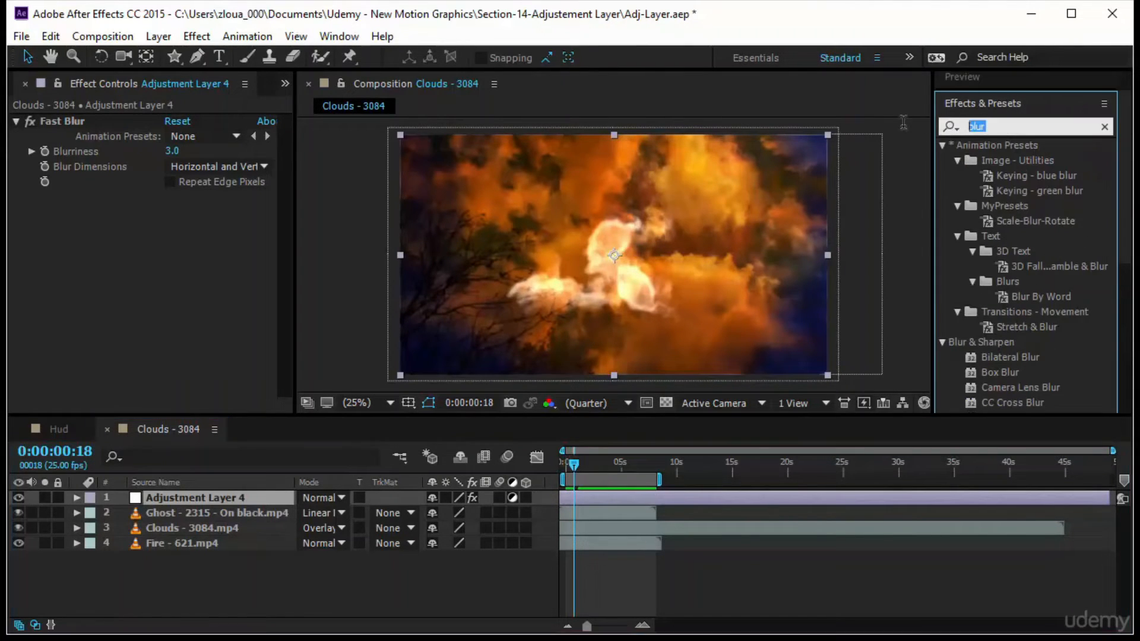
pyautogui.write('vector')
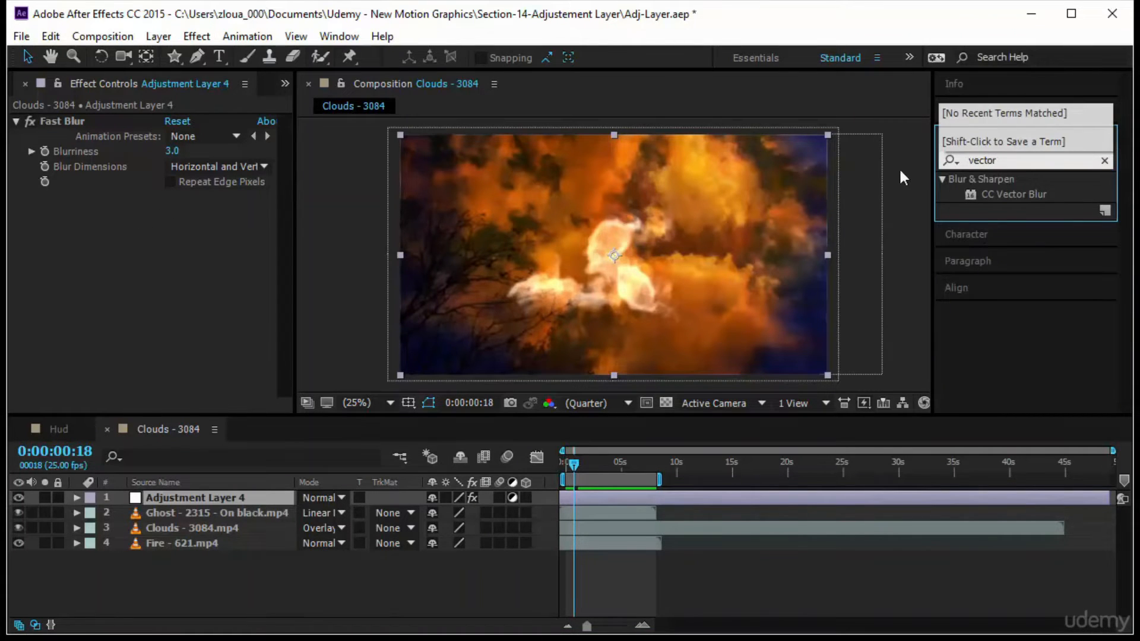
pyautogui.moveTo(1032, 200); pyautogui.dragTo(92, 191)
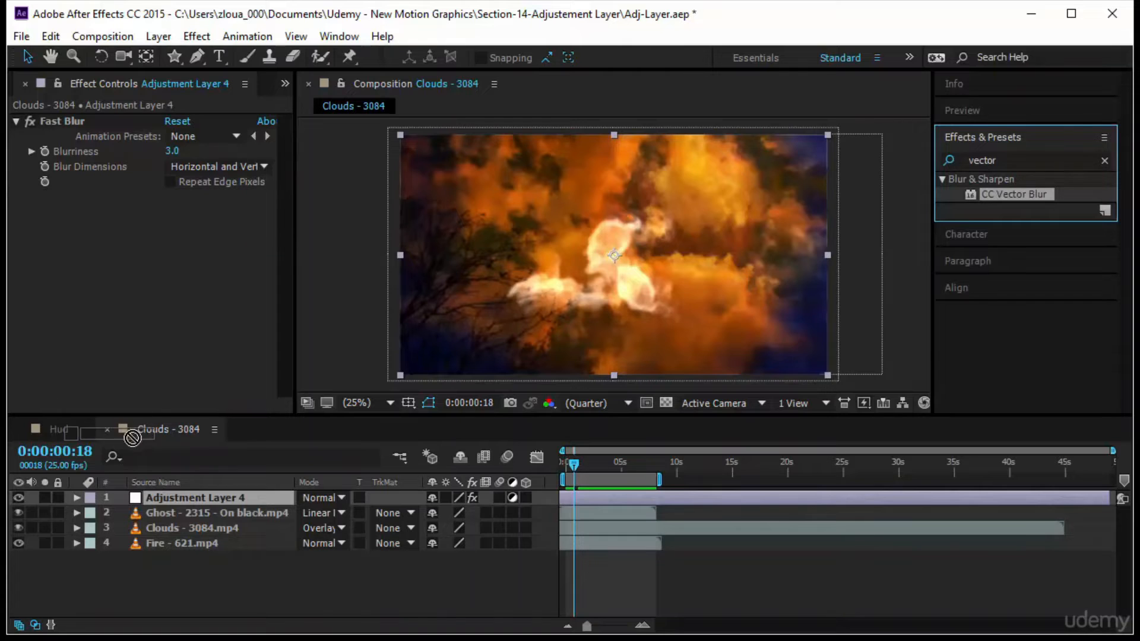
pyautogui.moveTo(197, 498); pyautogui.dragTo(205, 501)
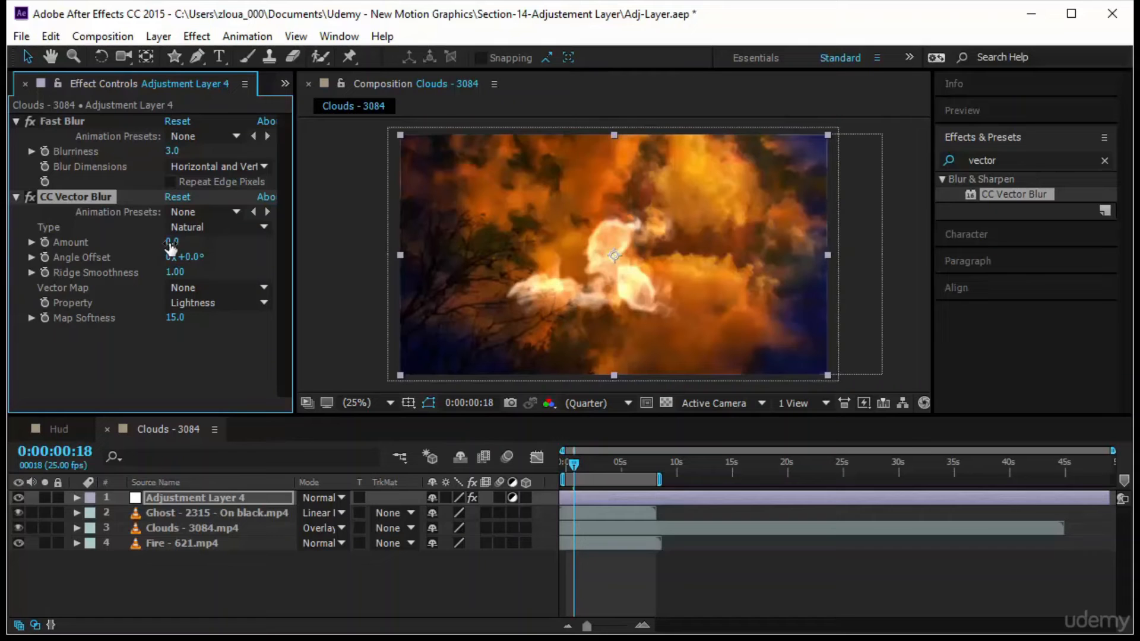
# - Try a CC Vector Blur Amount of 107, set it to 24, and preview the result
pyautogui.moveTo(178, 243); pyautogui.dragTo(289, 266)
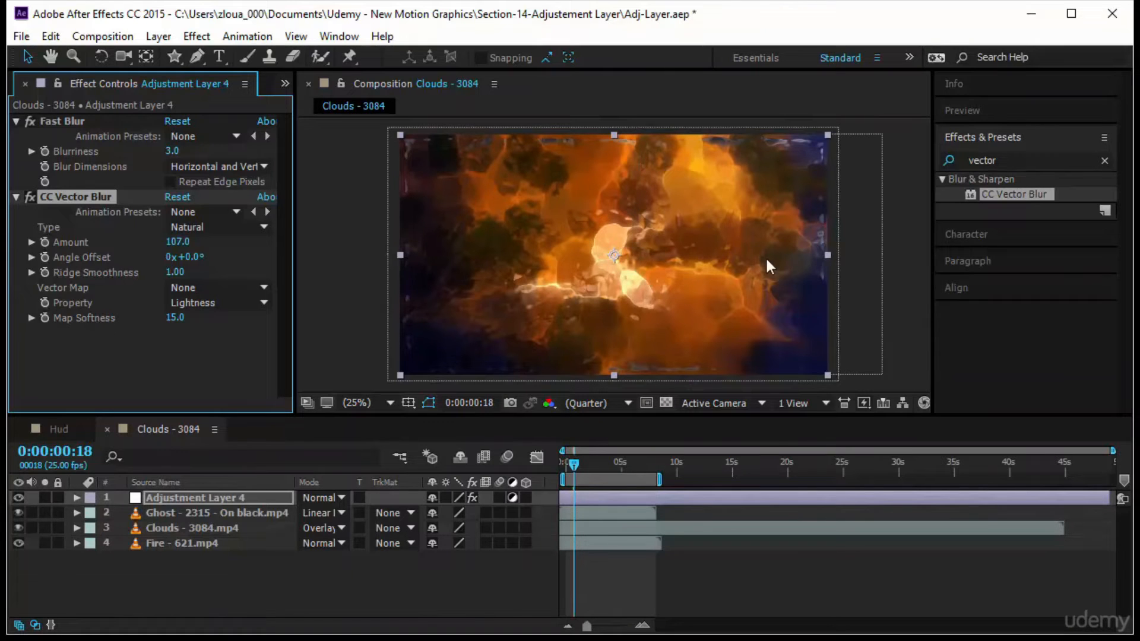
pyautogui.moveTo(176, 242); pyautogui.dragTo(140, 273)
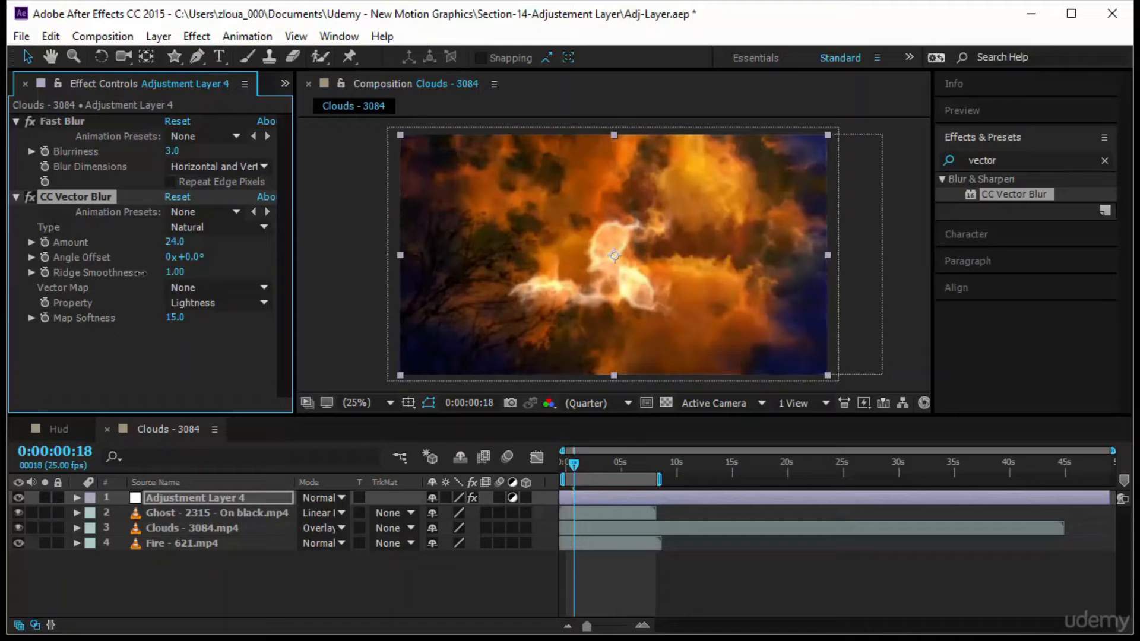
pyautogui.click(972, 110)
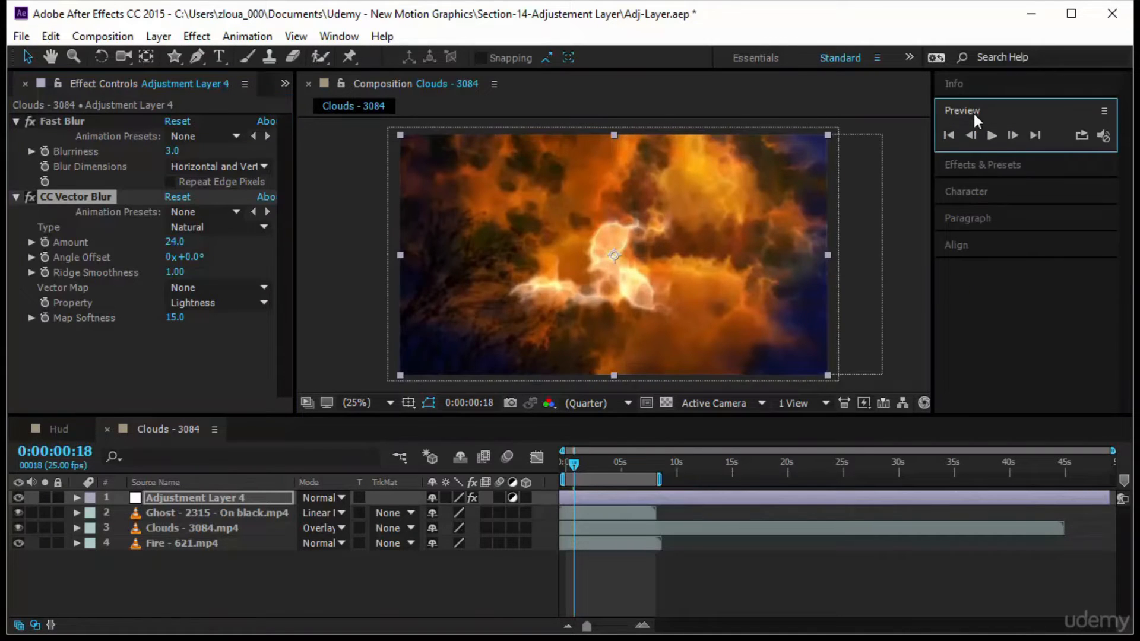
pyautogui.click(991, 135)
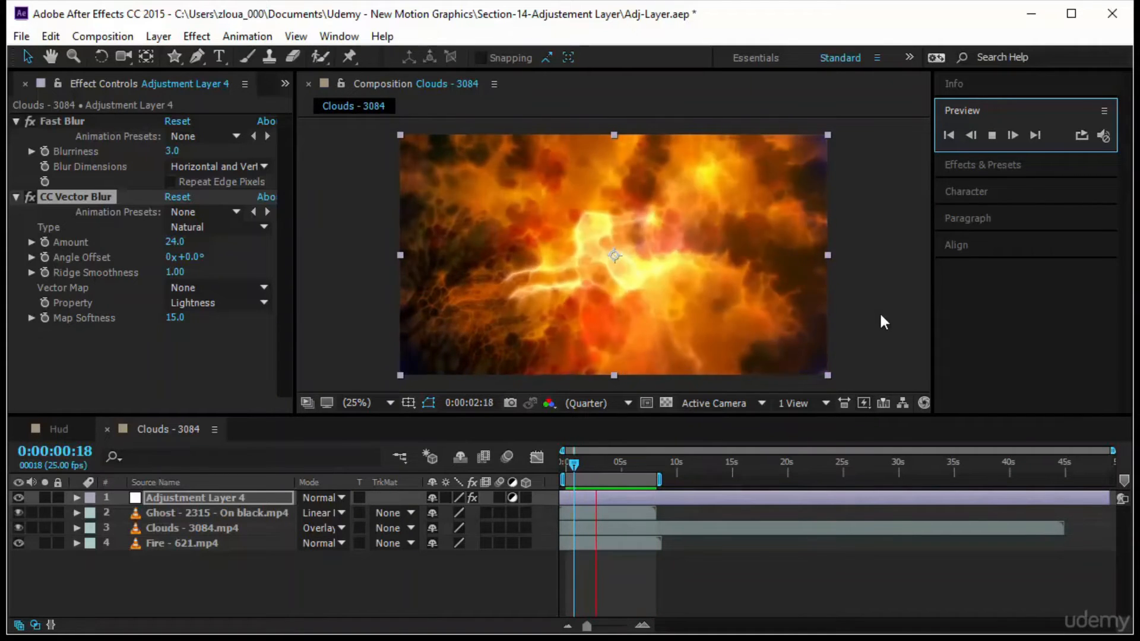
pyautogui.click(169, 499)
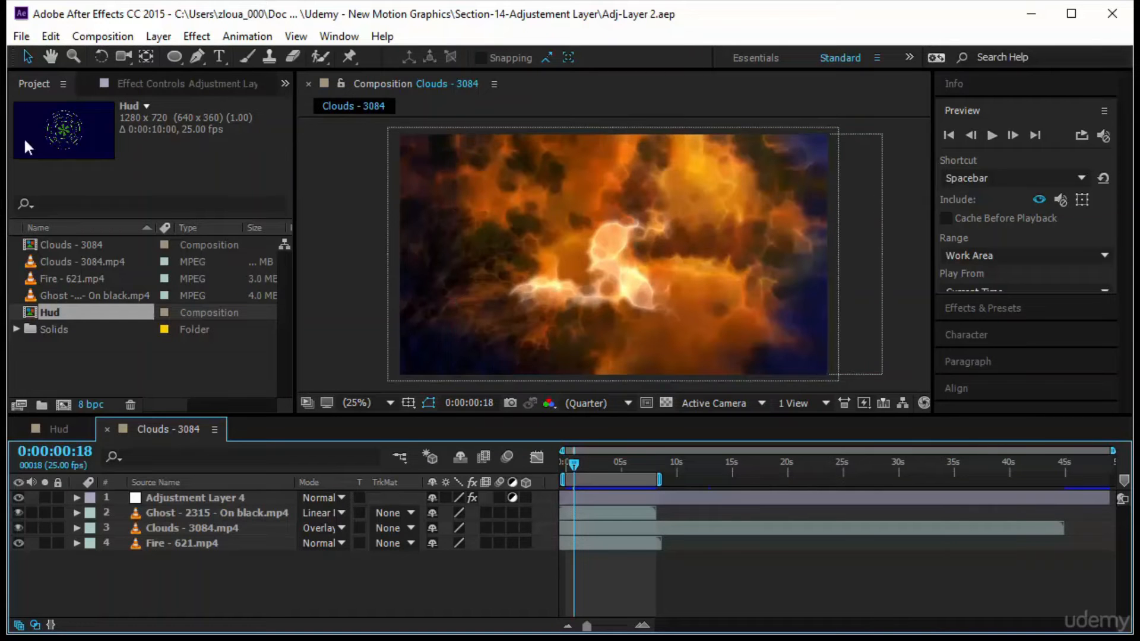
# - Add another adjustment layer above all layers in the Clouds - 3084 composition
pyautogui.click(165, 37)
pyautogui.moveTo(219, 19)
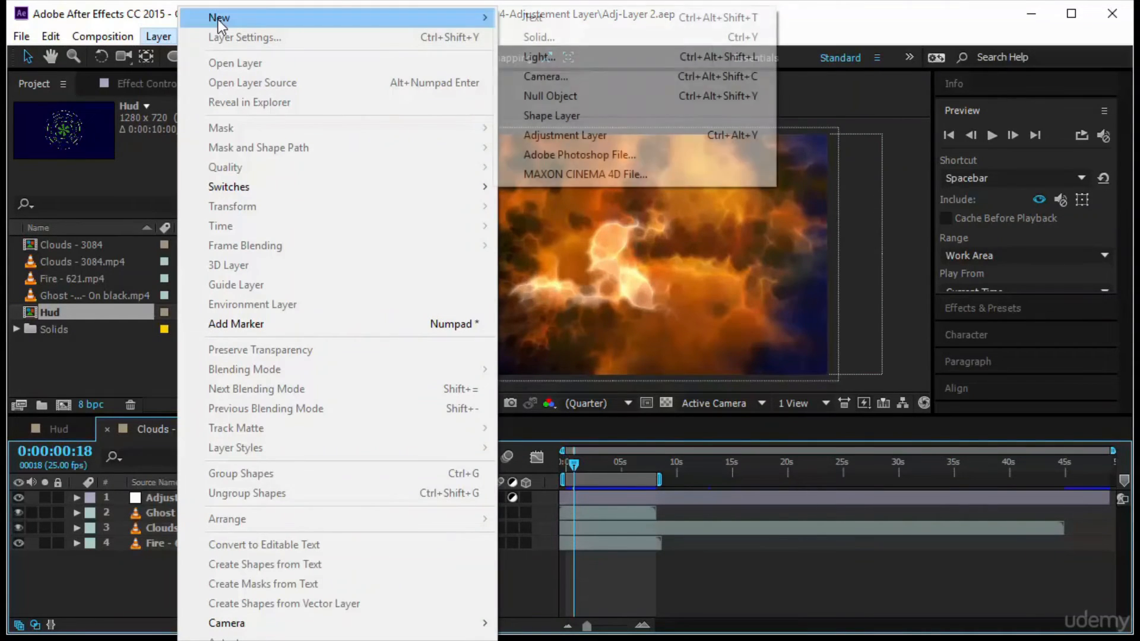
pyautogui.click(558, 134)
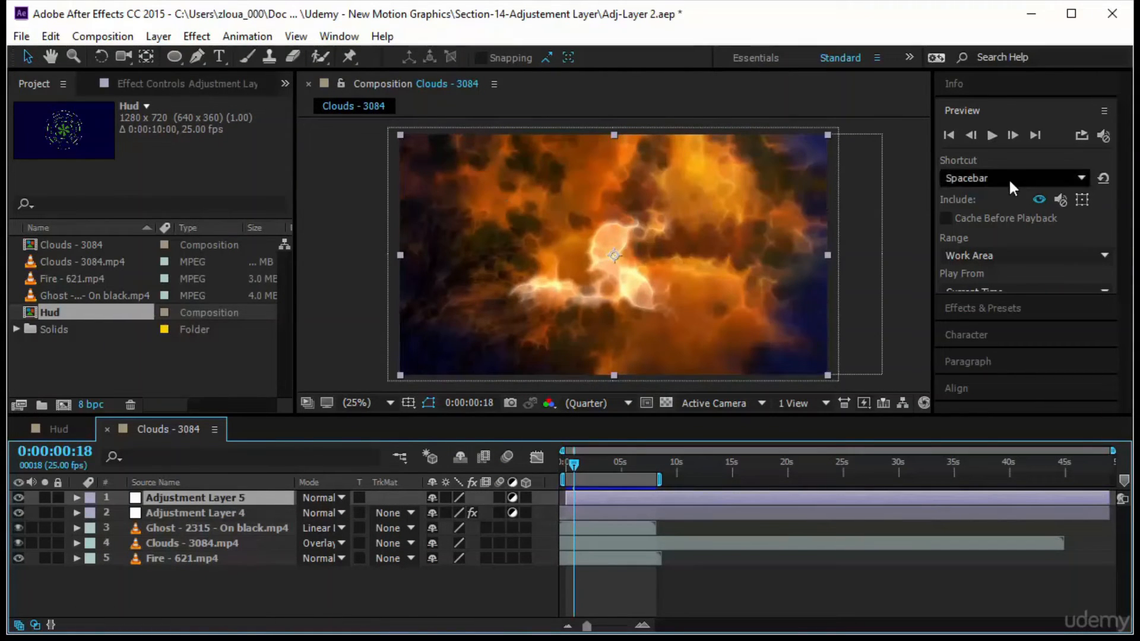
# - Search the effects for "trans" and apply the Distort category's Transform effect to the topmost adjustment layer
pyautogui.click(1009, 113)
pyautogui.click(1010, 136)
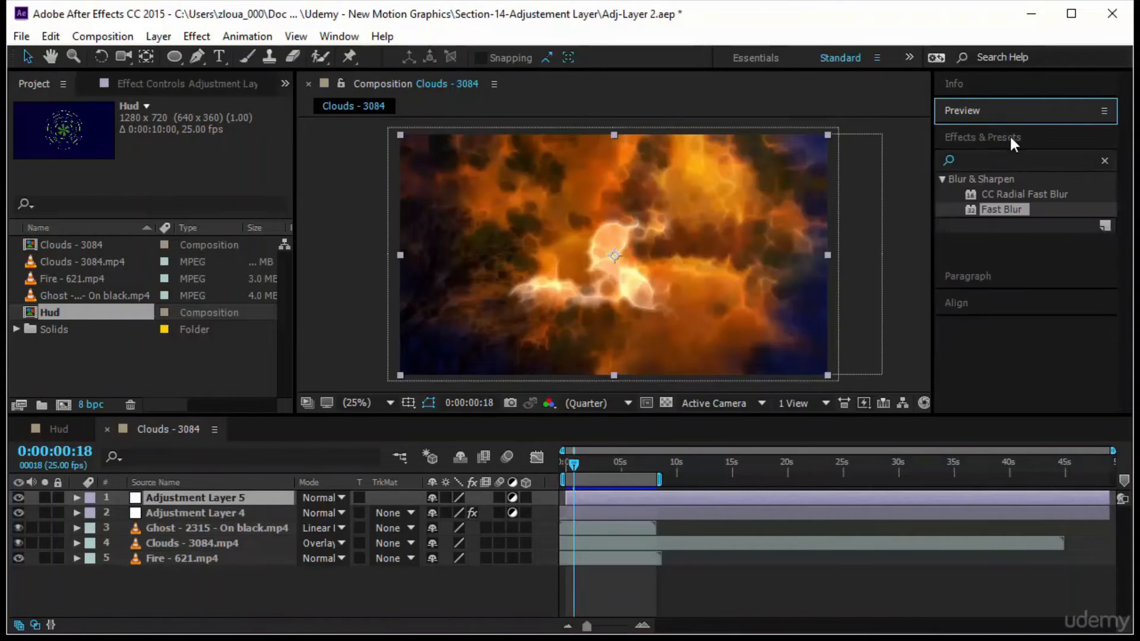
pyautogui.click(981, 159)
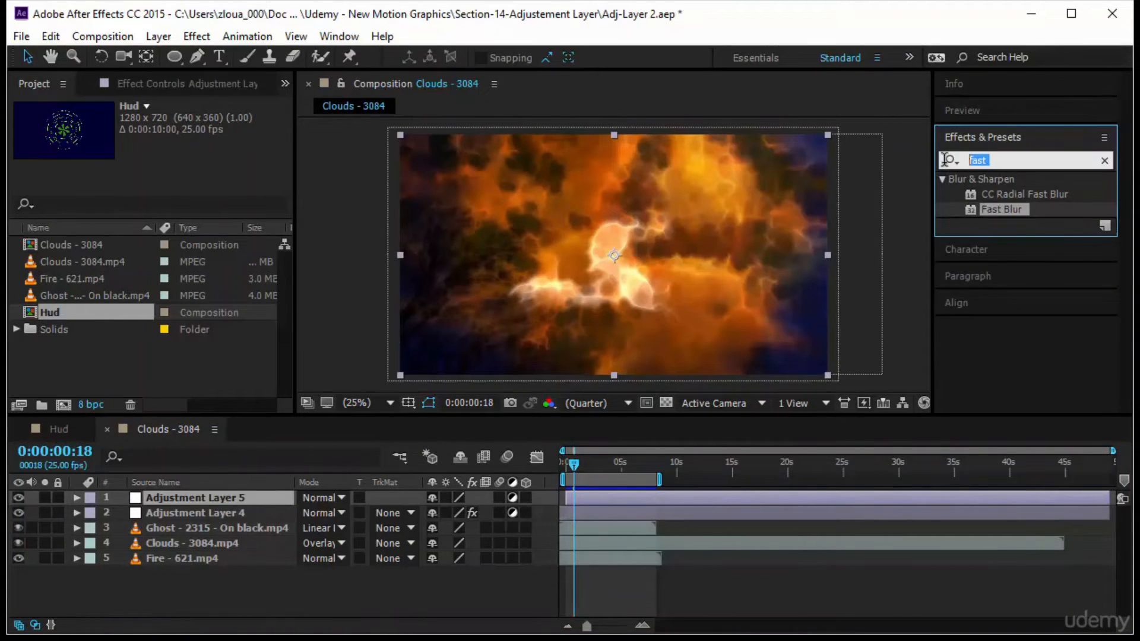
pyautogui.write('trans')
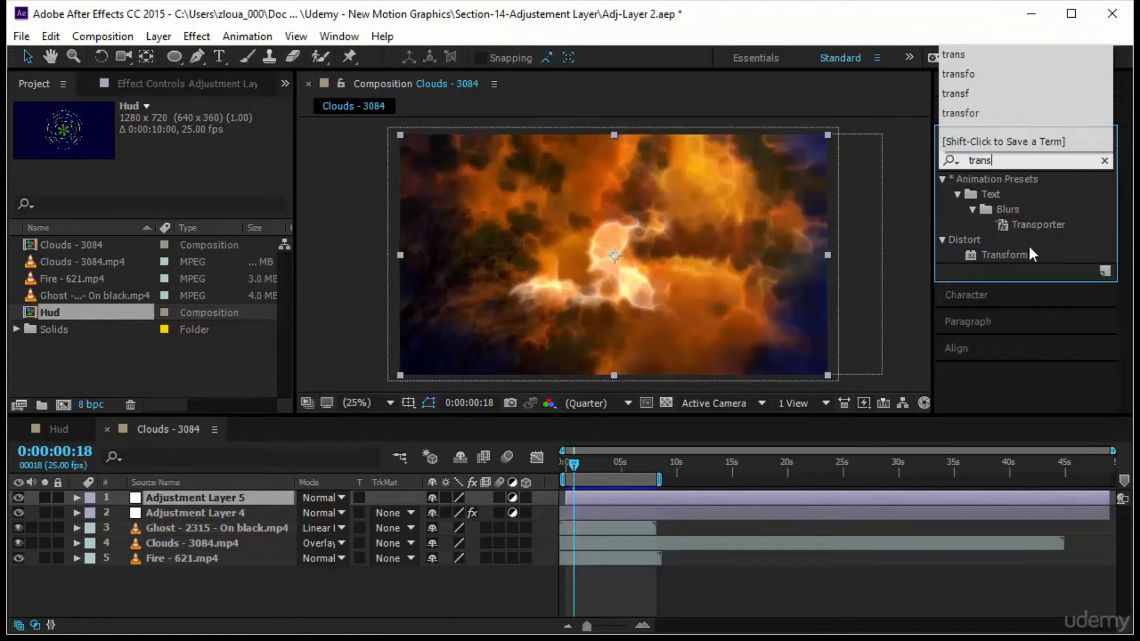
pyautogui.moveTo(1017, 254); pyautogui.dragTo(272, 498)
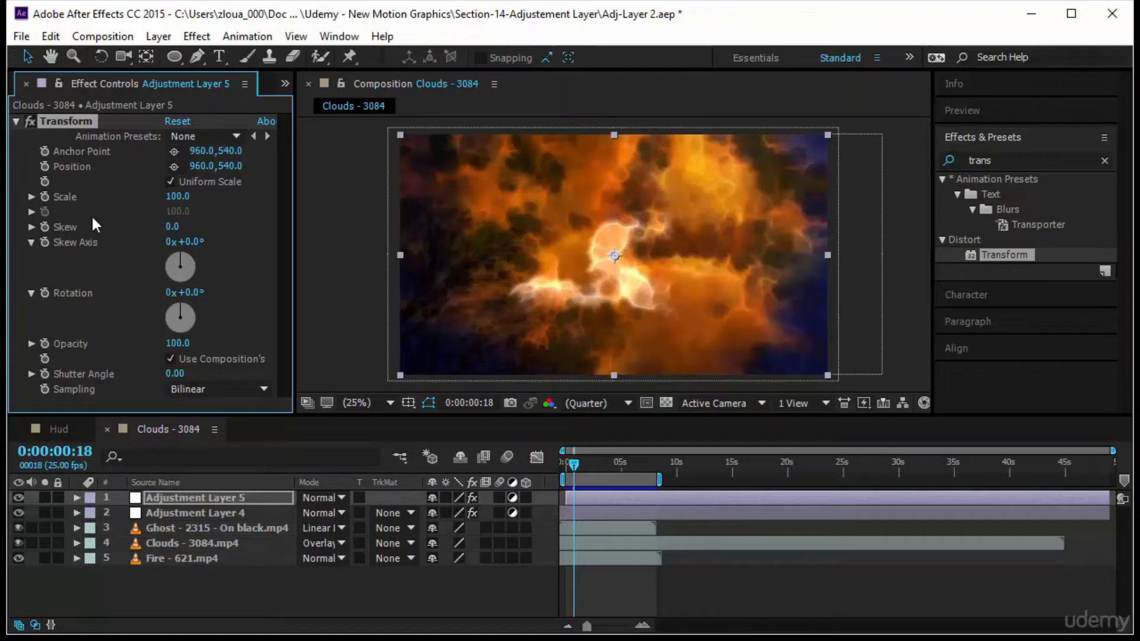
# - Try scaling the topmost adjustment layer to 114% with its own layer transform, and return it to 100%
pyautogui.click(77, 497)
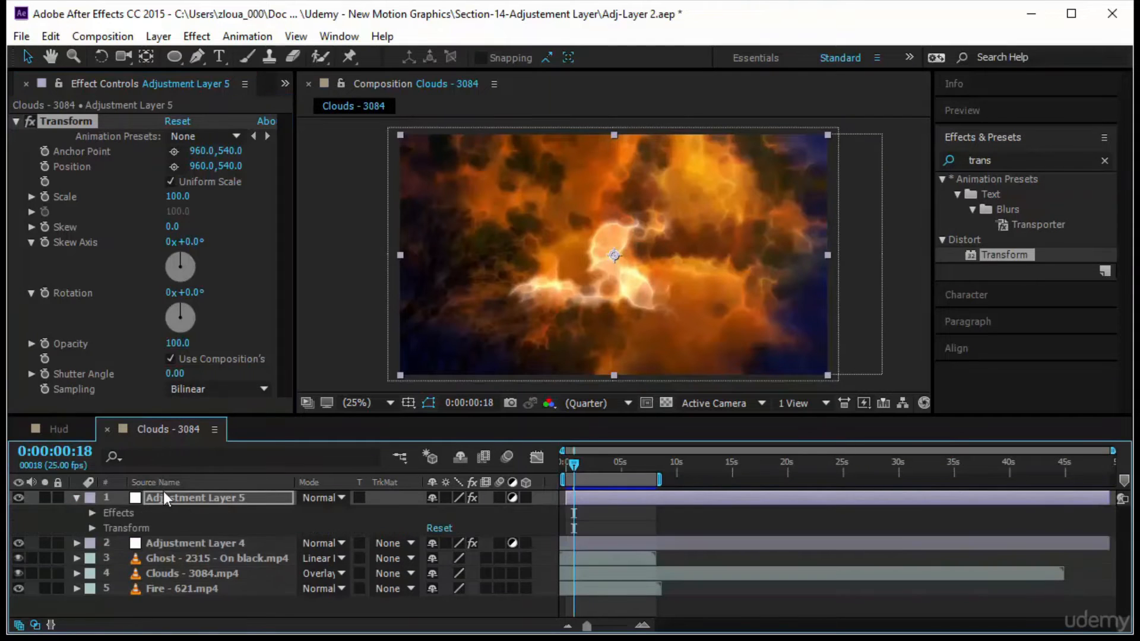
pyautogui.click(93, 528)
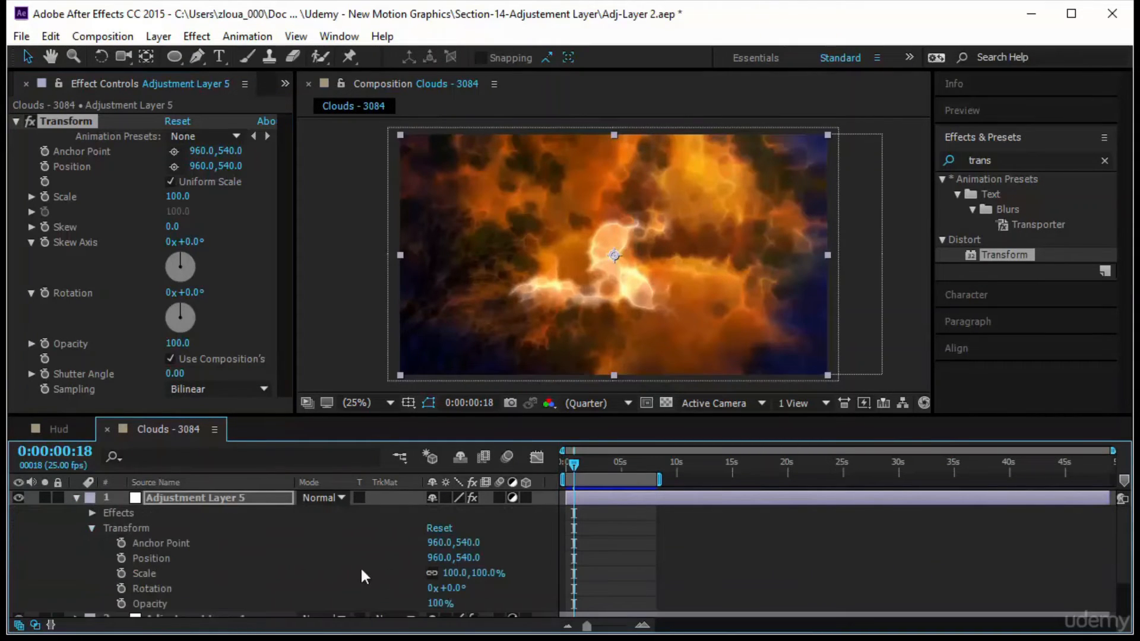
pyautogui.moveTo(486, 579)
pyautogui.mouseDown()
pyautogui.moveTo(472, 580)
pyautogui.moveTo(522, 585)
pyautogui.moveTo(510, 591)
pyautogui.moveTo(501, 578)
pyautogui.mouseUp()
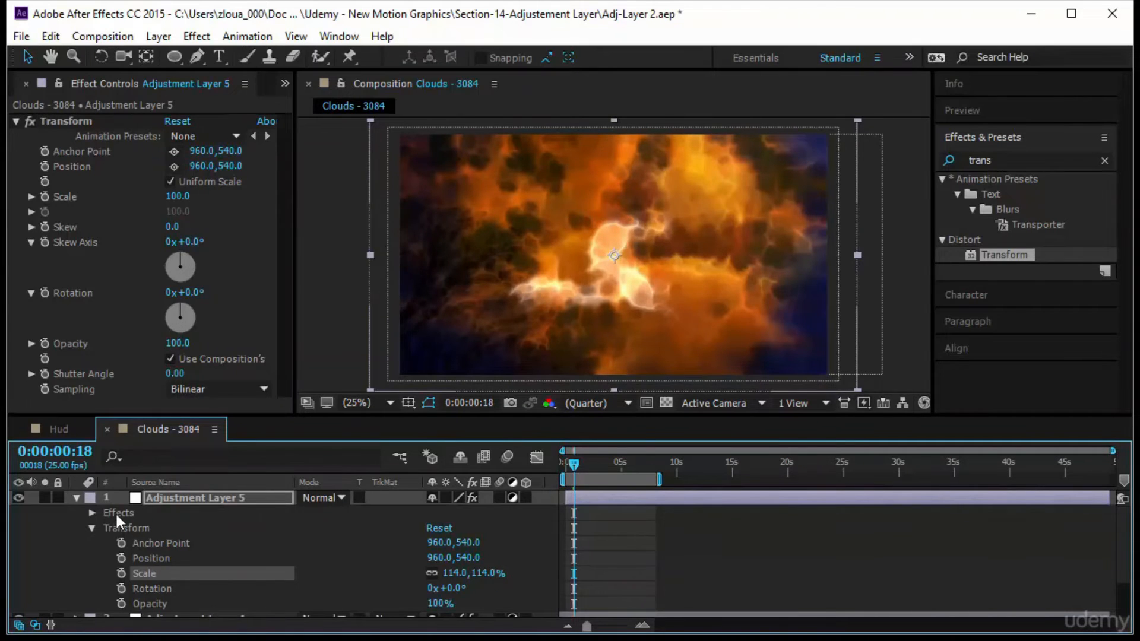
pyautogui.scroll(-2, 196, 561)
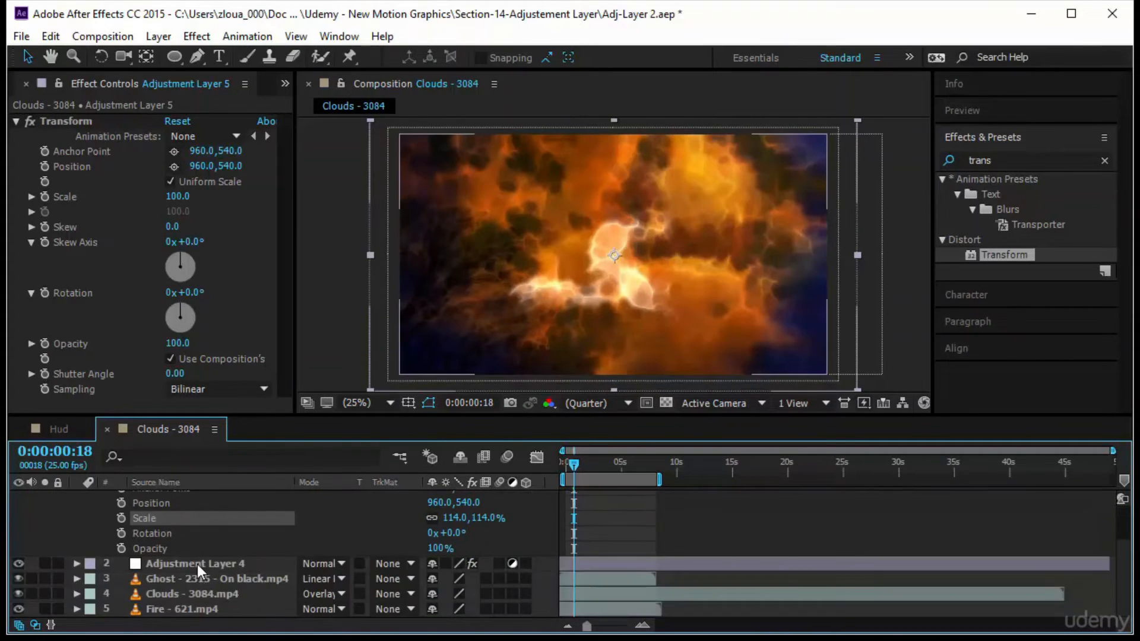
pyautogui.scroll(2, 197, 564)
pyautogui.click(454, 574)
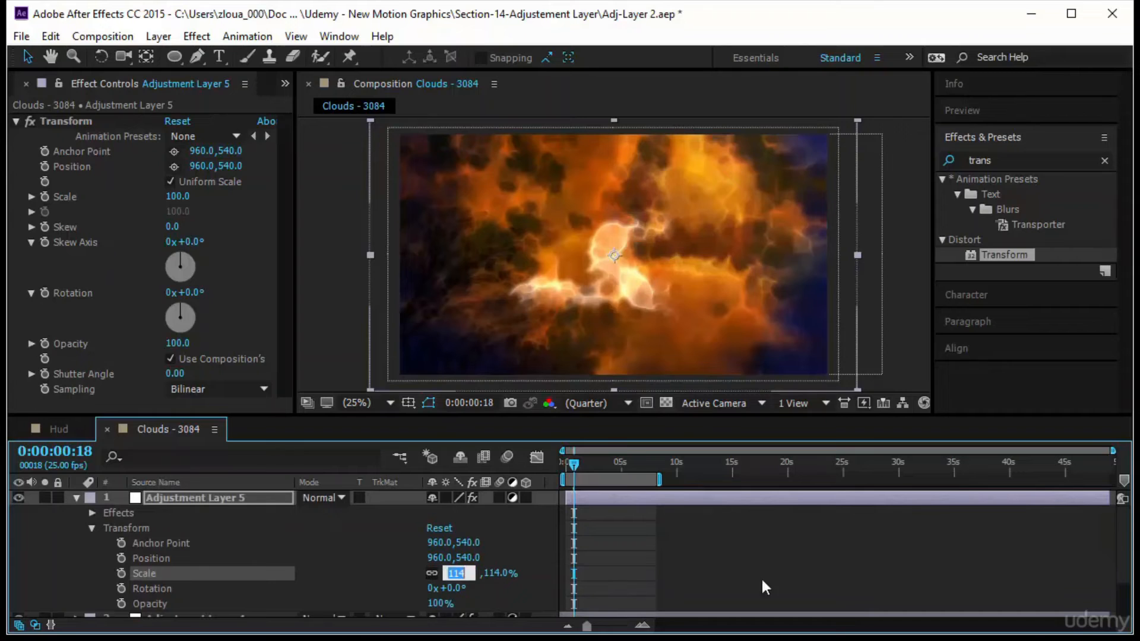
pyautogui.press('Return')
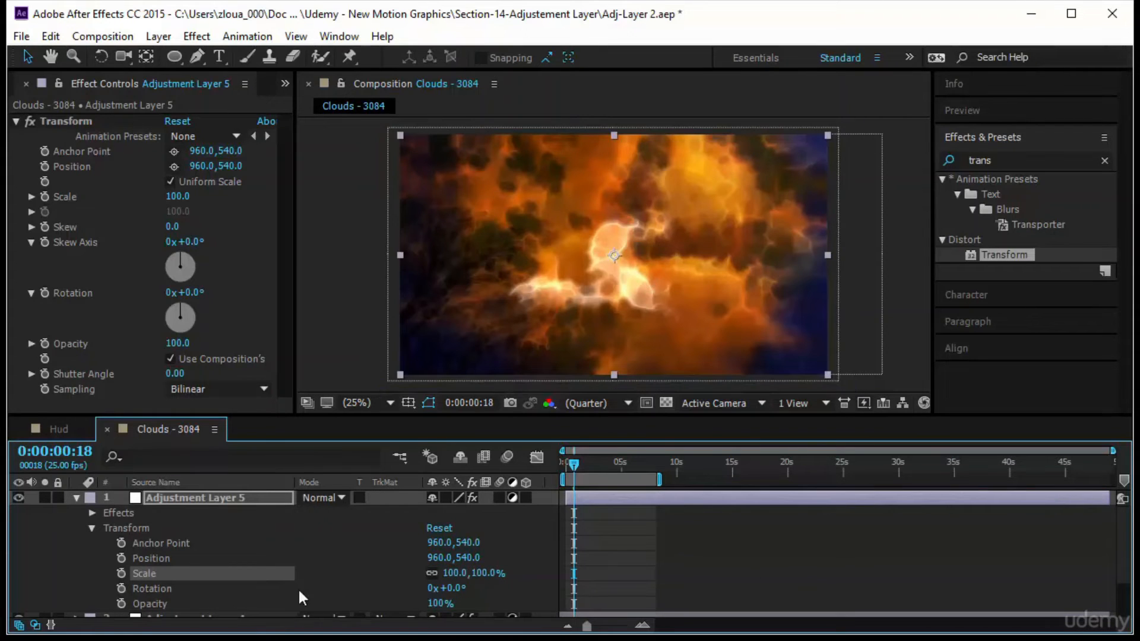
pyautogui.click(92, 528)
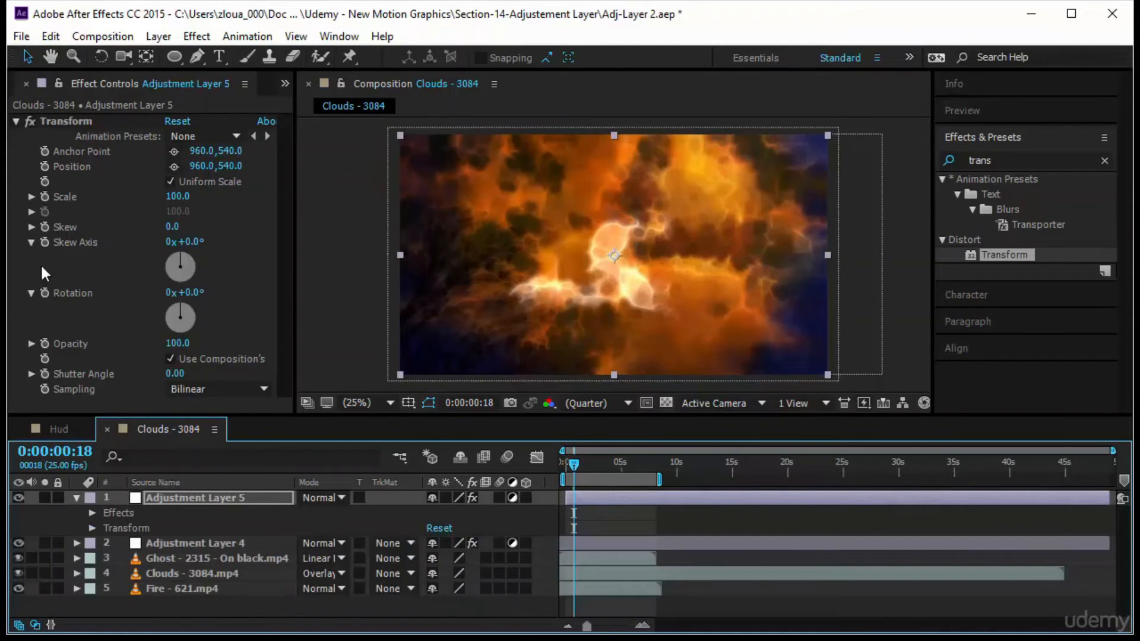
# - Try enlarging the layers below by raising the Transform effect's Scale to 133
pyautogui.moveTo(177, 198); pyautogui.dragTo(210, 208)
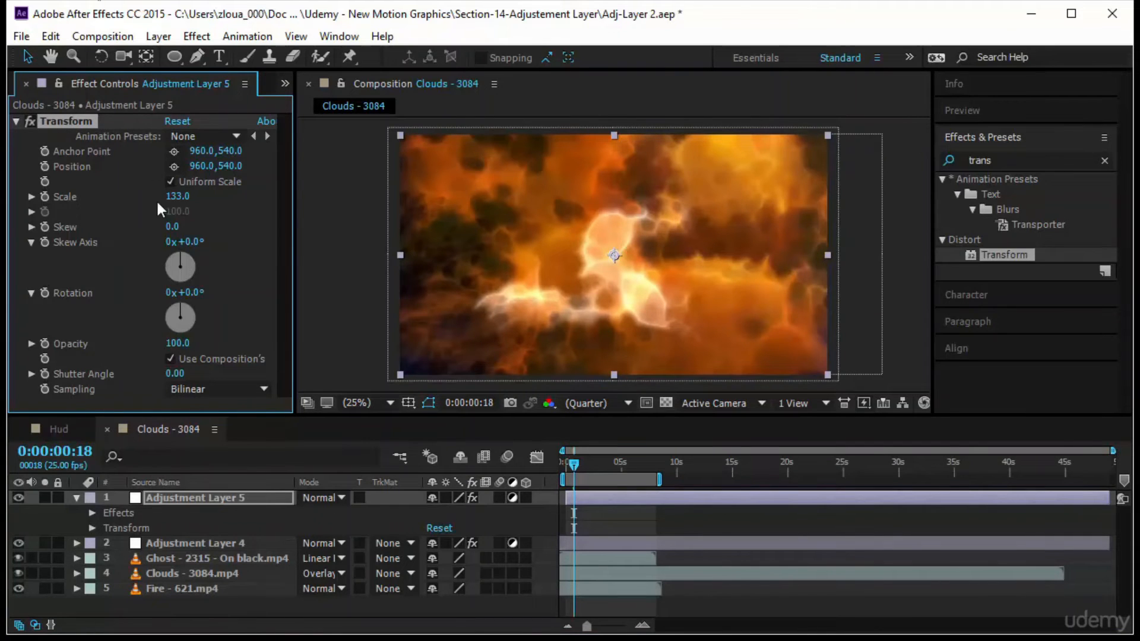
pyautogui.moveTo(179, 202); pyautogui.dragTo(209, 206)
pyautogui.hotkey('ctrl', 'z')
# - Start keyframing the Transform effect's Scale at 0:00:00:00 with a value of 100, and show the layer's keyframes
pyautogui.moveTo(575, 465); pyautogui.dragTo(565, 496)
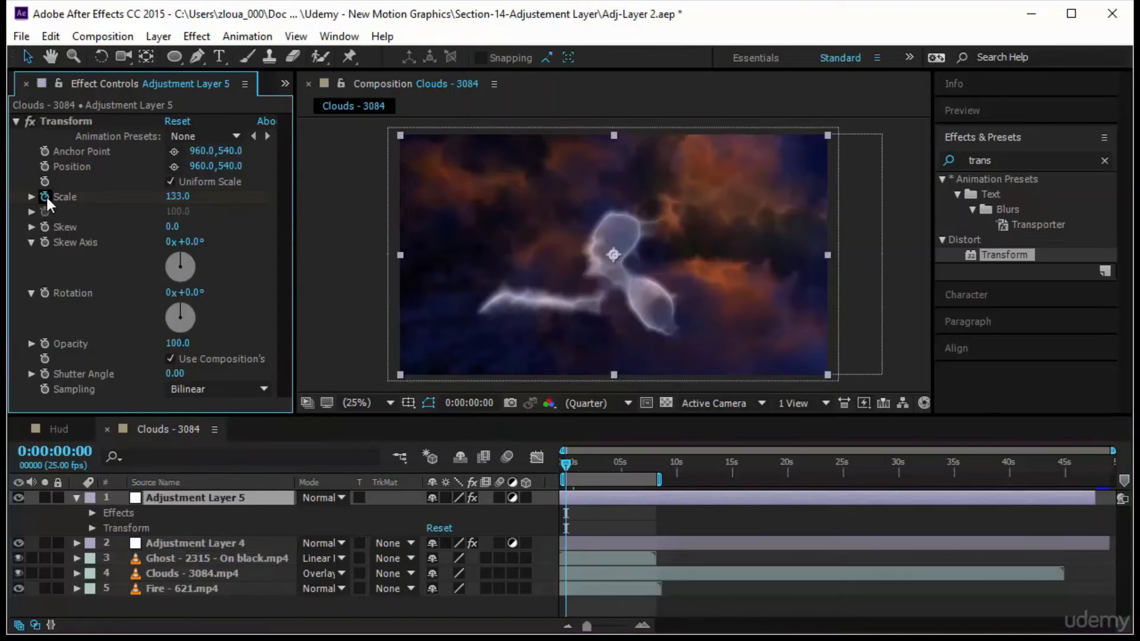
pyautogui.click(178, 196)
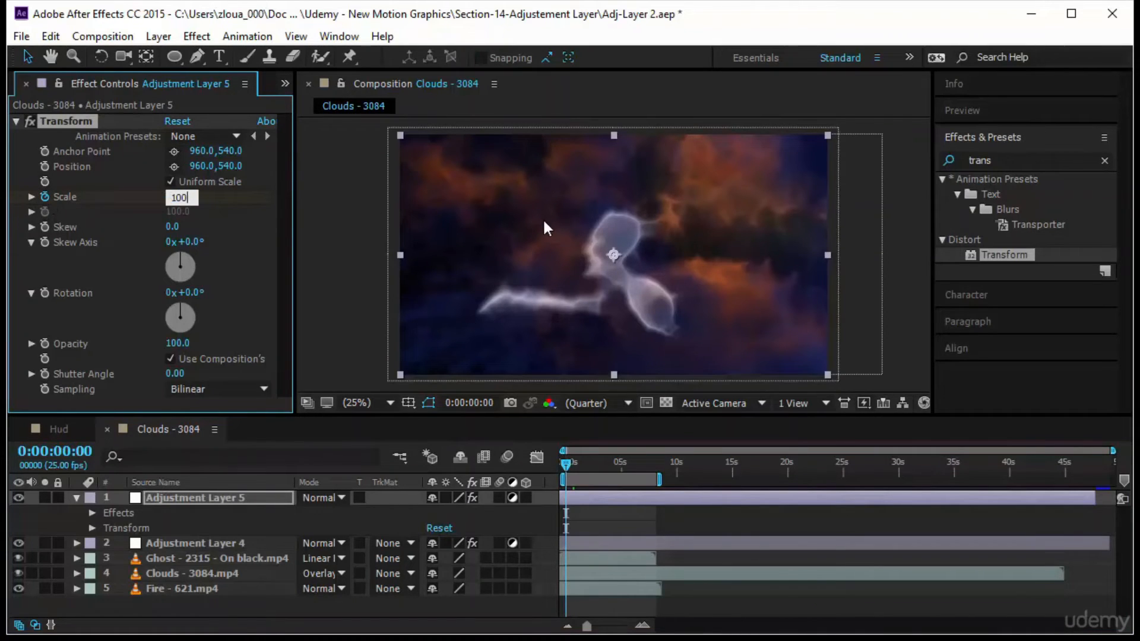
pyautogui.press('Return')
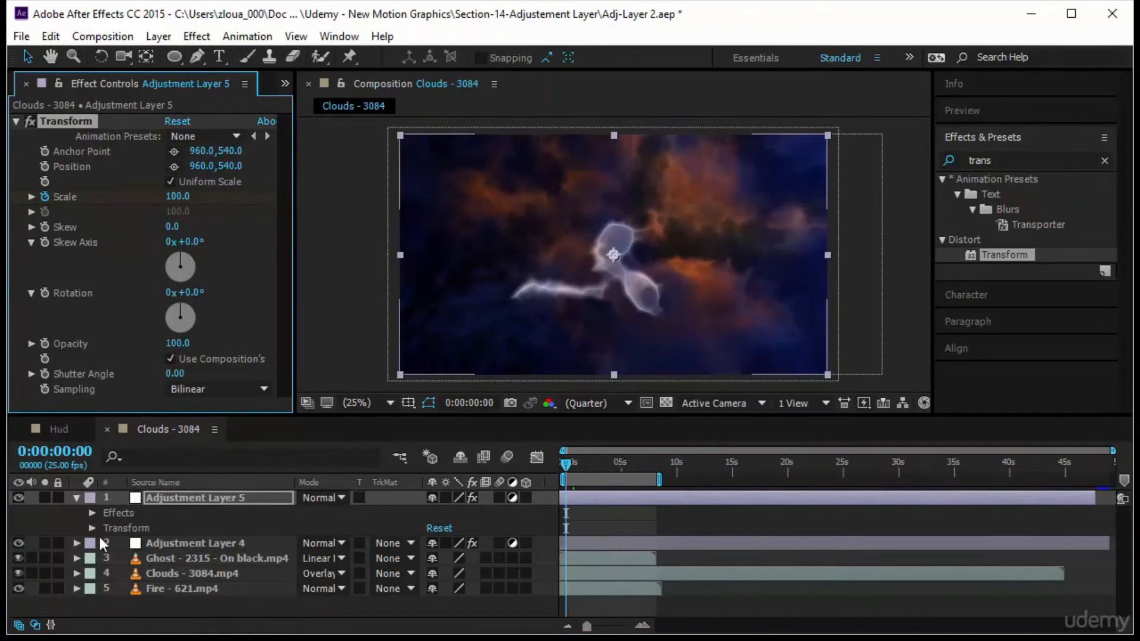
pyautogui.click(190, 498)
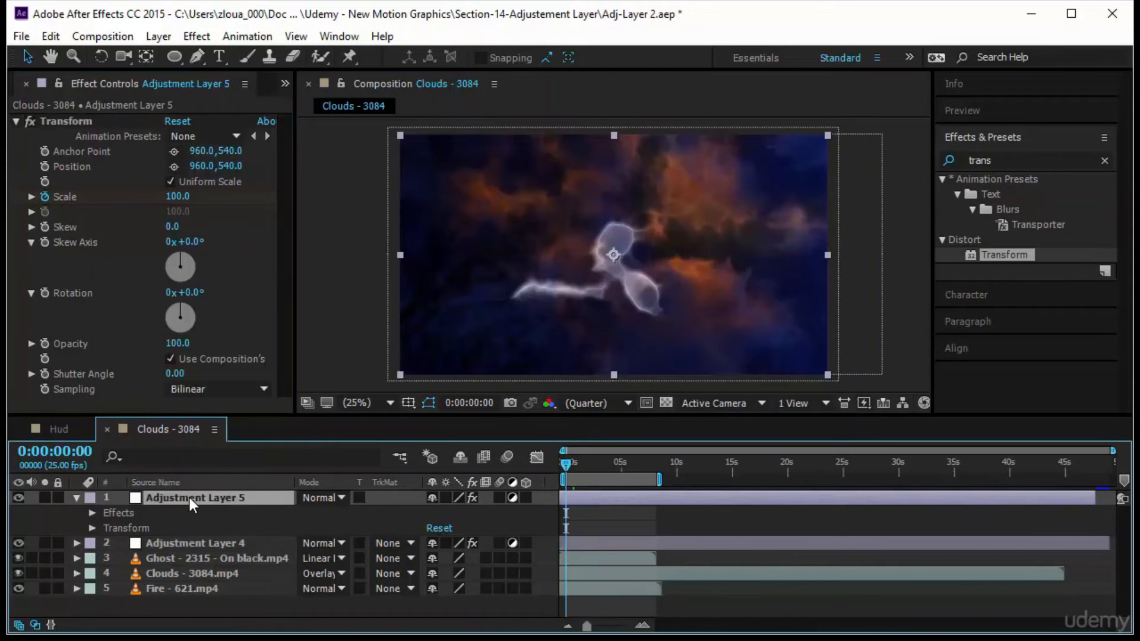
pyautogui.press('u')
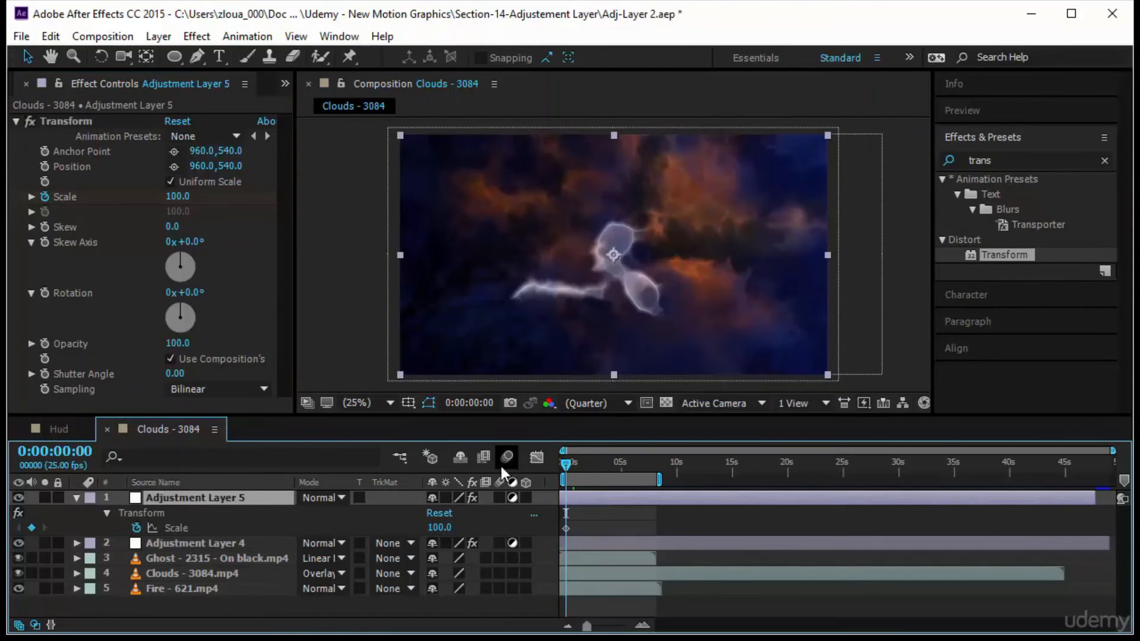
# - Keyframe the Transform effect's Scale at 224 at 0:00:02:10 and, after trying 10, at 100 at 0:00:04:16
pyautogui.moveTo(568, 464); pyautogui.dragTo(593, 468)
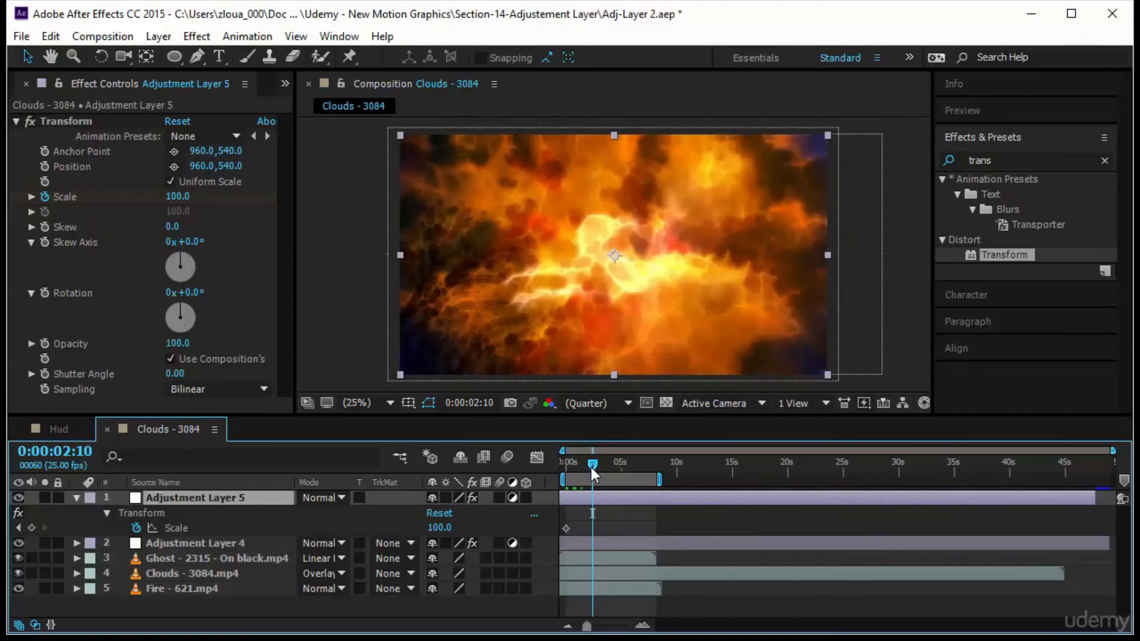
pyautogui.moveTo(179, 201); pyautogui.dragTo(295, 203)
pyautogui.moveTo(600, 464); pyautogui.dragTo(621, 466)
pyautogui.click(177, 197)
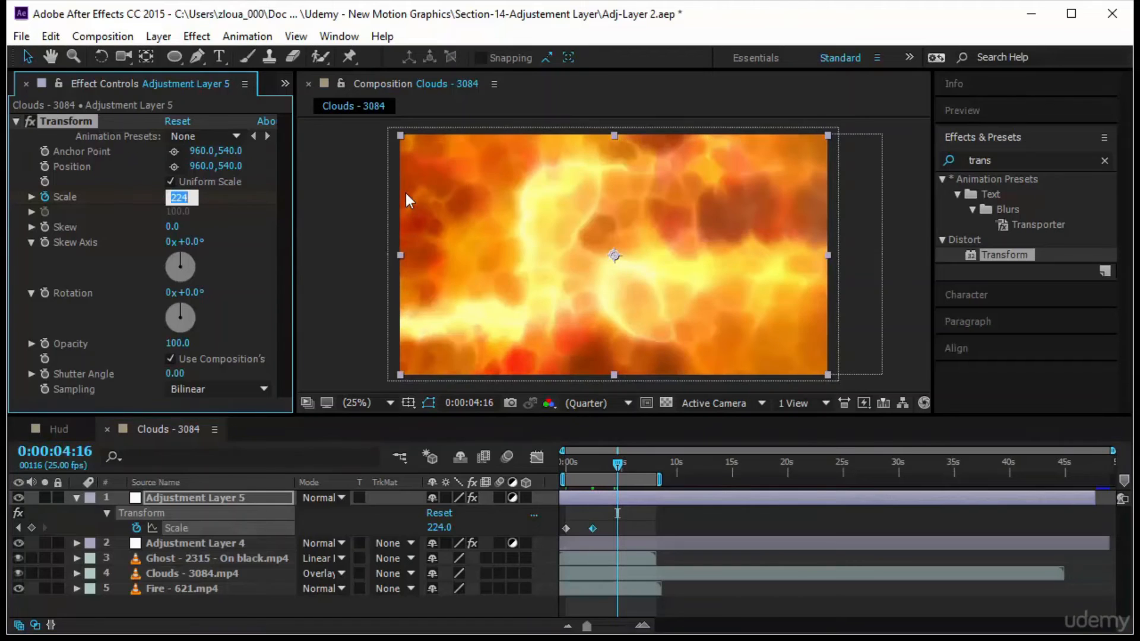
pyautogui.press('Return')
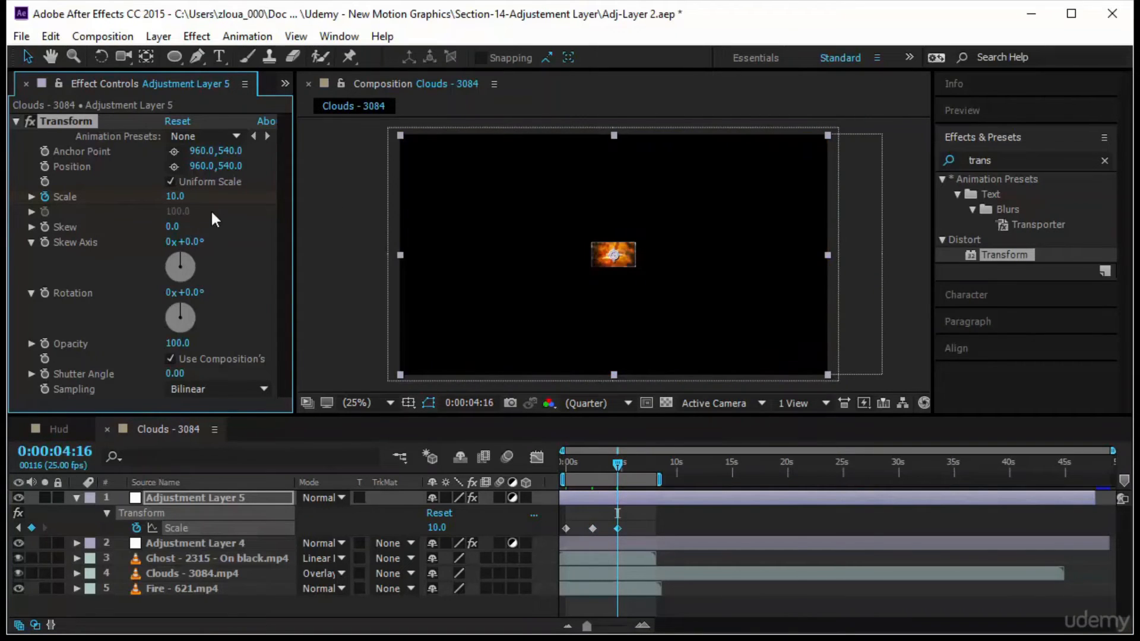
pyautogui.click(175, 199)
pyautogui.write('0')
pyautogui.press('Return')
# - Preview the scale animation from the start of the composition
pyautogui.moveTo(610, 462); pyautogui.dragTo(533, 465)
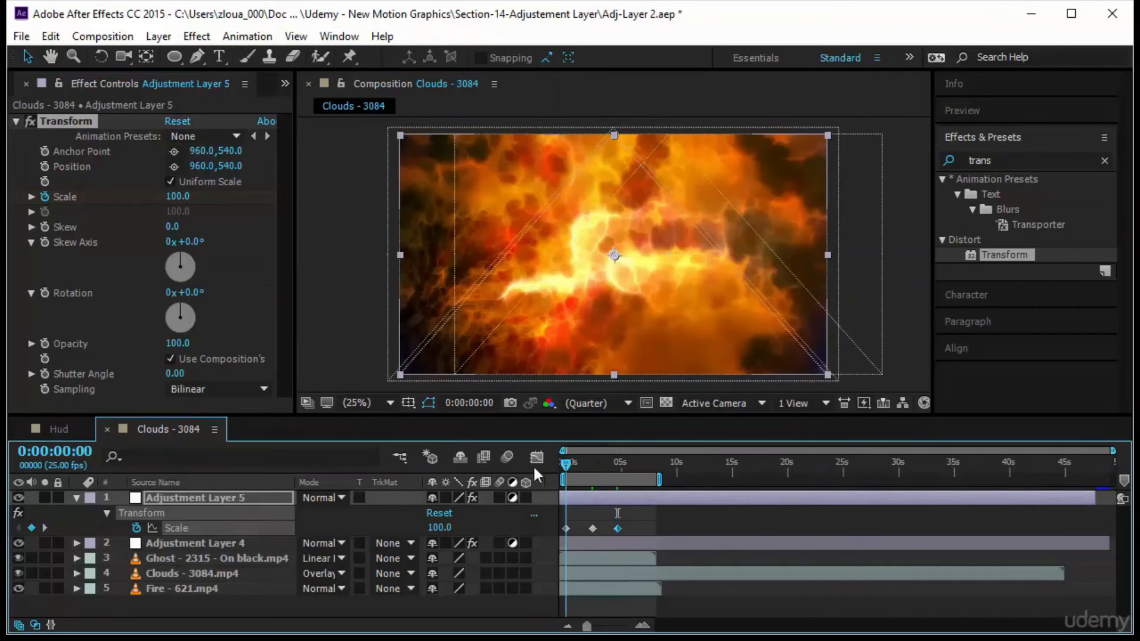
pyautogui.click(971, 110)
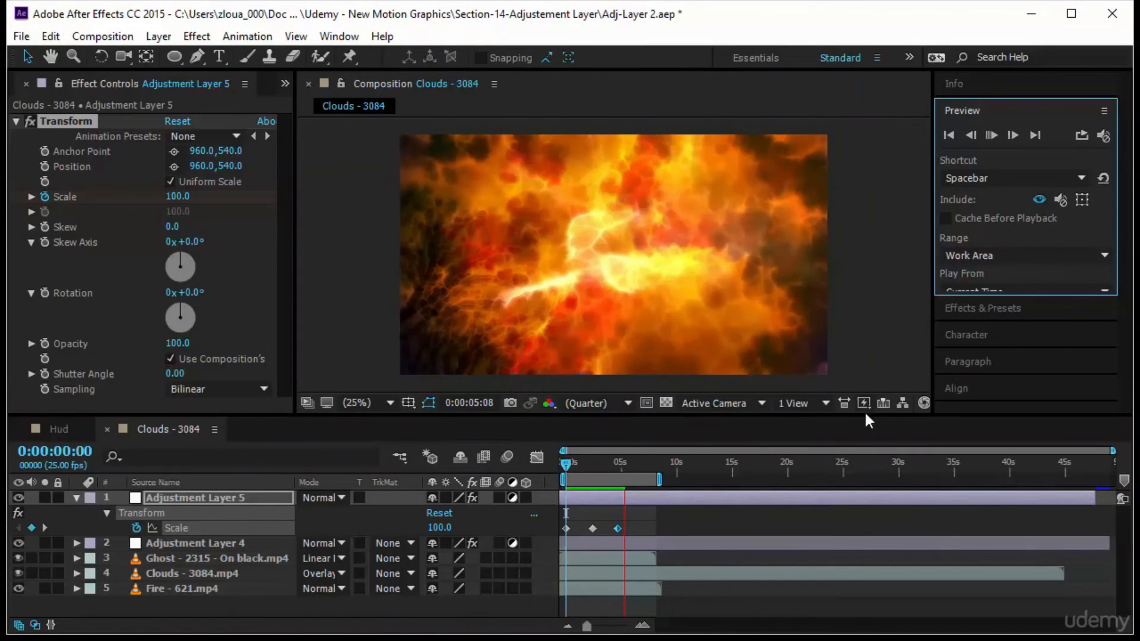
# - Remove all the Transform effect's Scale keyframes from Adjustment Layer 5, leaving Scale at 100, and collapse the layer
pyautogui.click(565, 462)
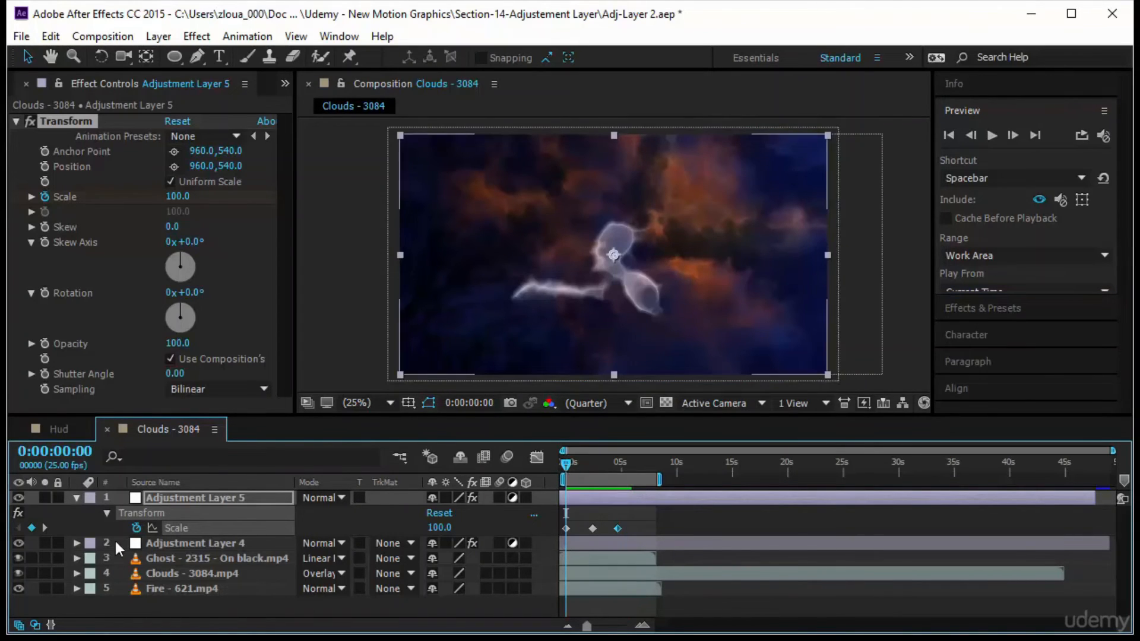
pyautogui.click(137, 528)
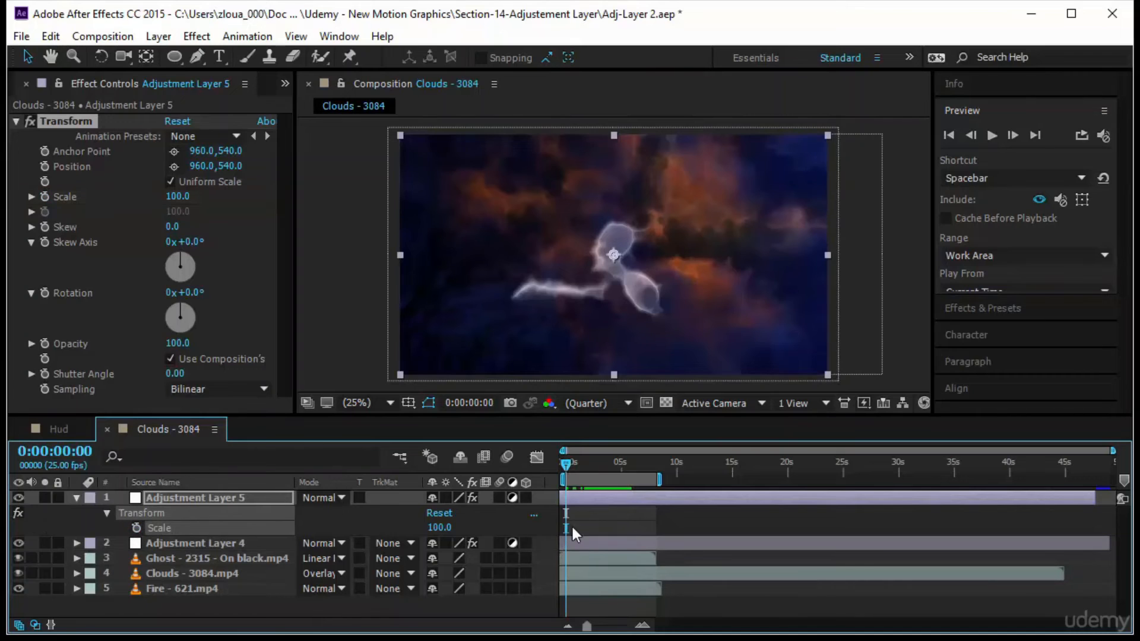
pyautogui.click(76, 498)
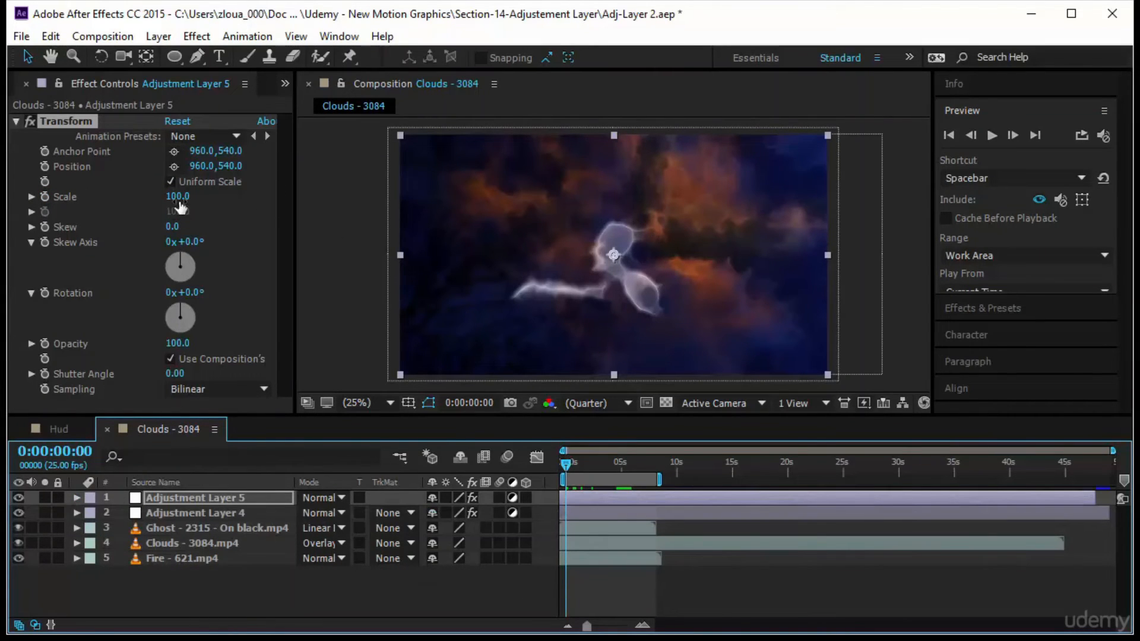
# - Raise the Transform effect's Scale to 142 and stretch Adjustment Layer 5 slightly wider than the composition frame
pyautogui.moveTo(178, 196); pyautogui.dragTo(207, 197)
pyautogui.moveTo(218, 197); pyautogui.dragTo(216, 198)
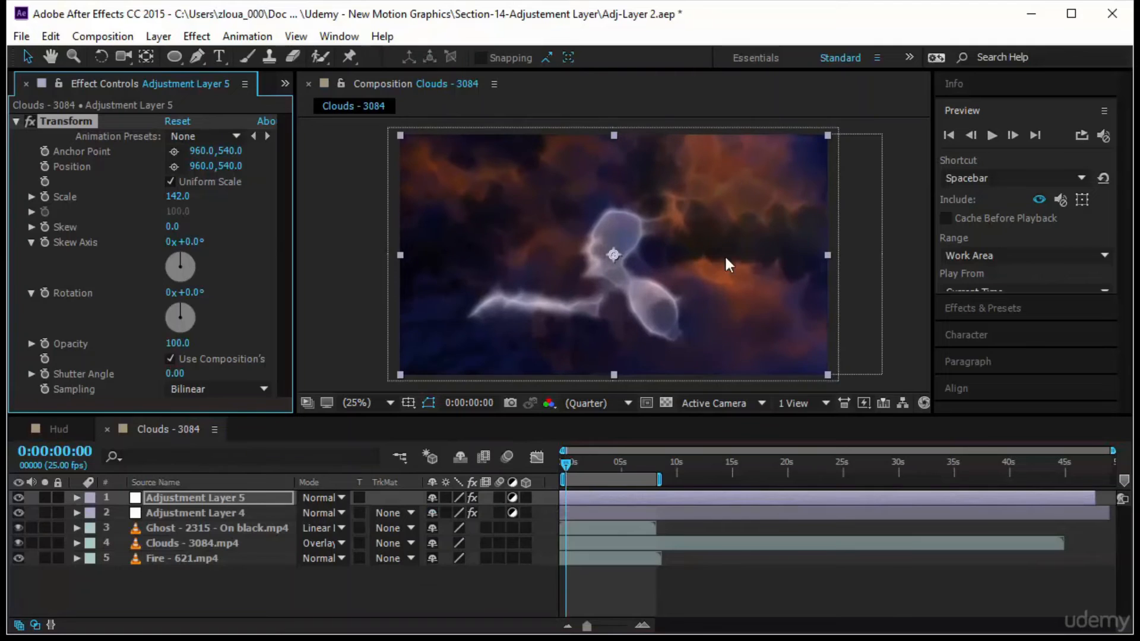
pyautogui.moveTo(828, 256); pyautogui.dragTo(831, 301)
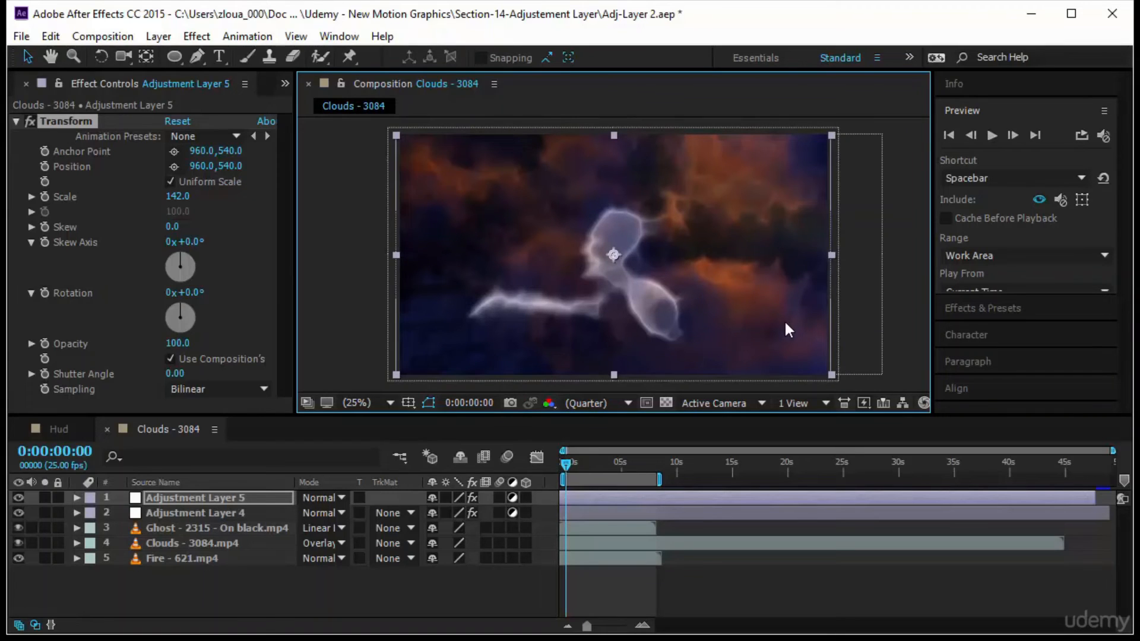
# - Show Adjustment Layer 5's Position property and set its Transform effect's Scale to 158
pyautogui.click(170, 497)
pyautogui.press('p')
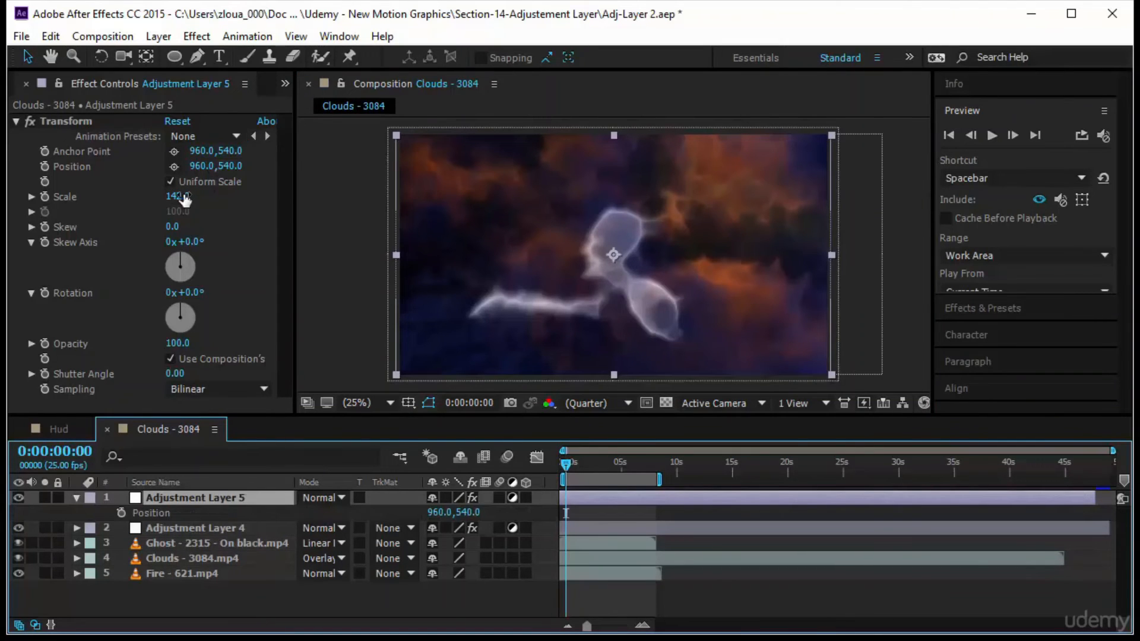
pyautogui.moveTo(184, 199); pyautogui.dragTo(227, 215)
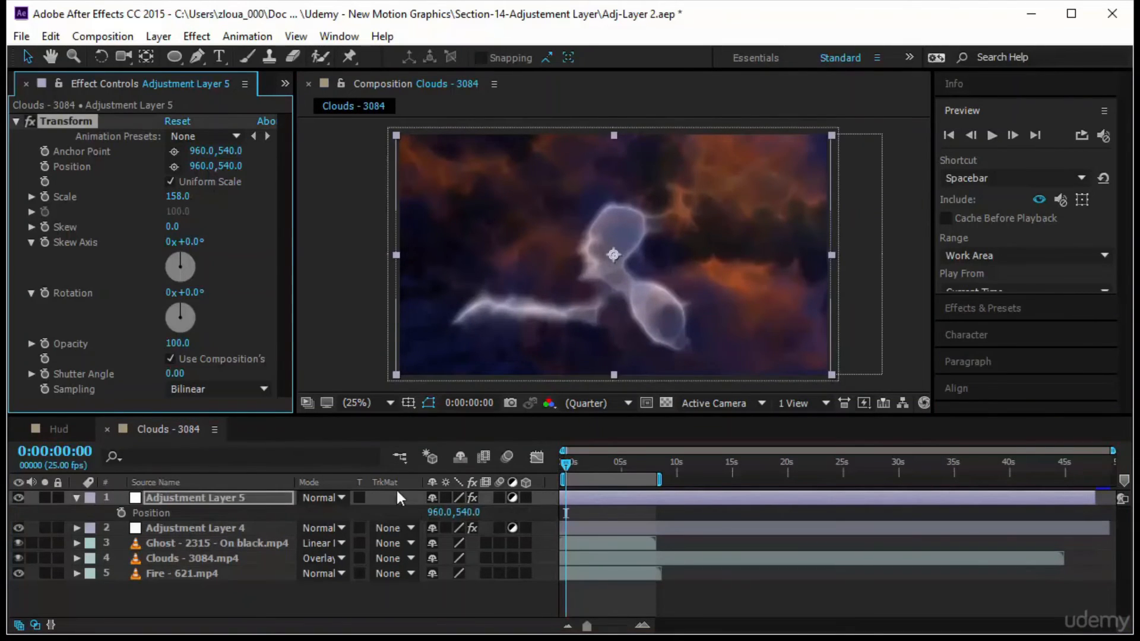
# - Keyframe Adjustment Layer 5's Position at -976, 540 at 0:00:00:00 and 2936, 540 at 0:00:01:09, and preview the move
pyautogui.click(122, 512)
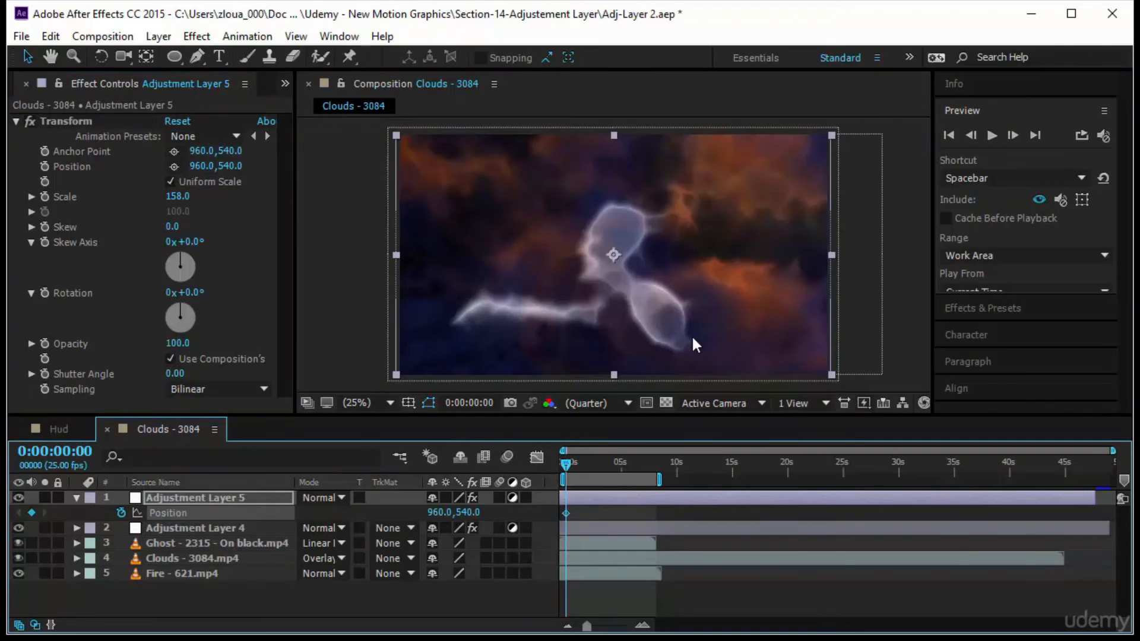
pyautogui.click(739, 317)
pyautogui.moveTo(738, 319); pyautogui.dragTo(311, 345)
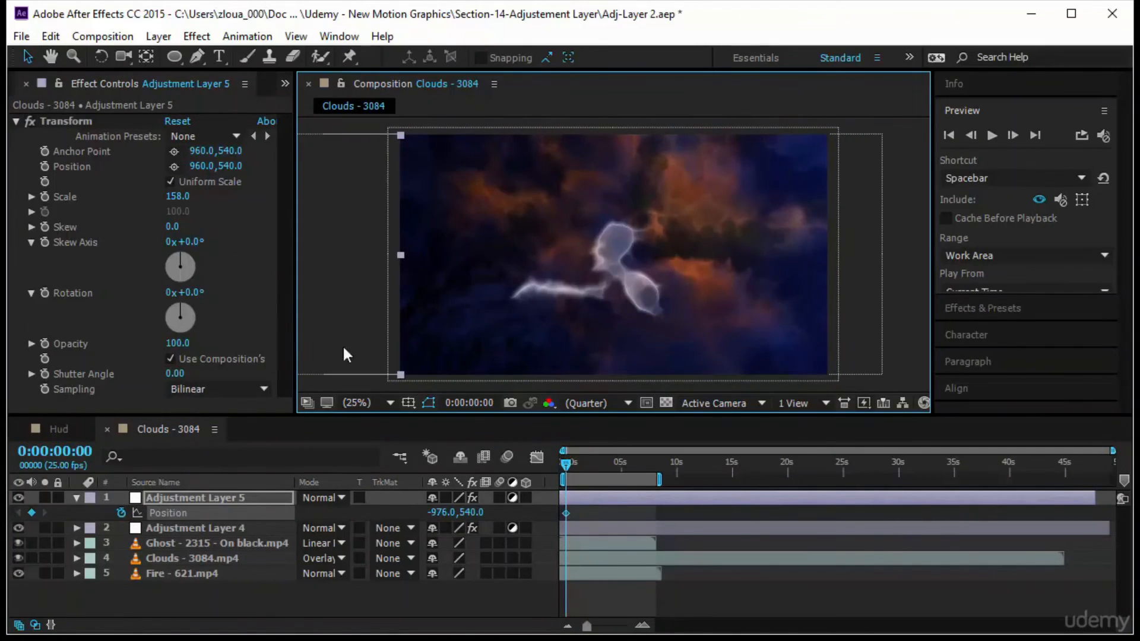
pyautogui.moveTo(564, 465); pyautogui.dragTo(580, 469)
pyautogui.moveTo(357, 314); pyautogui.dragTo(1016, 320)
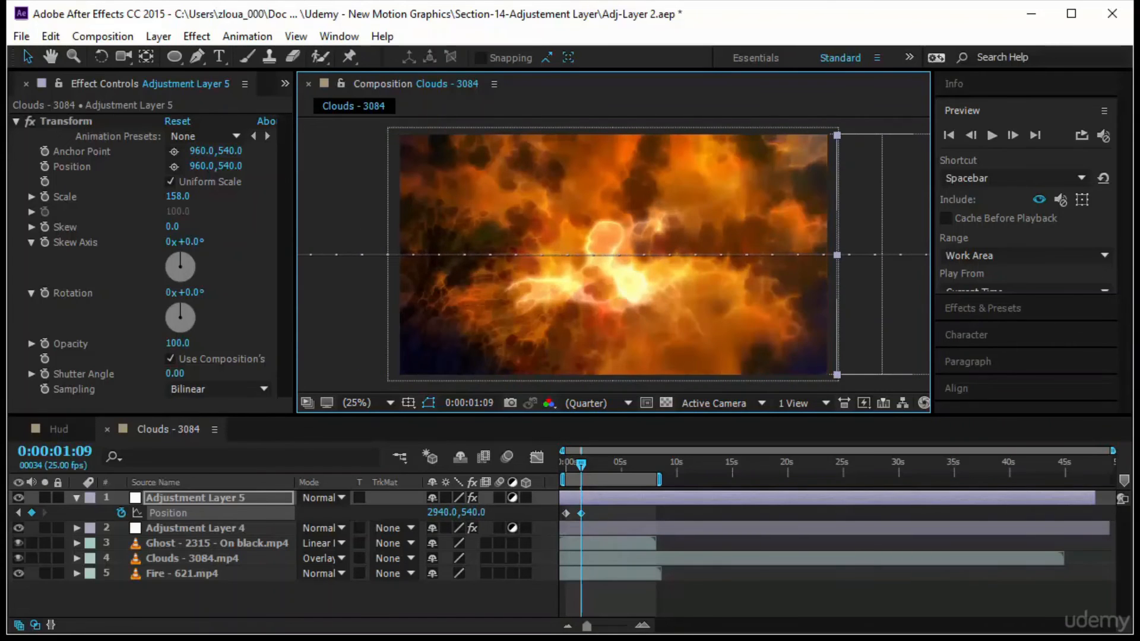
pyautogui.moveTo(581, 467); pyautogui.dragTo(523, 486)
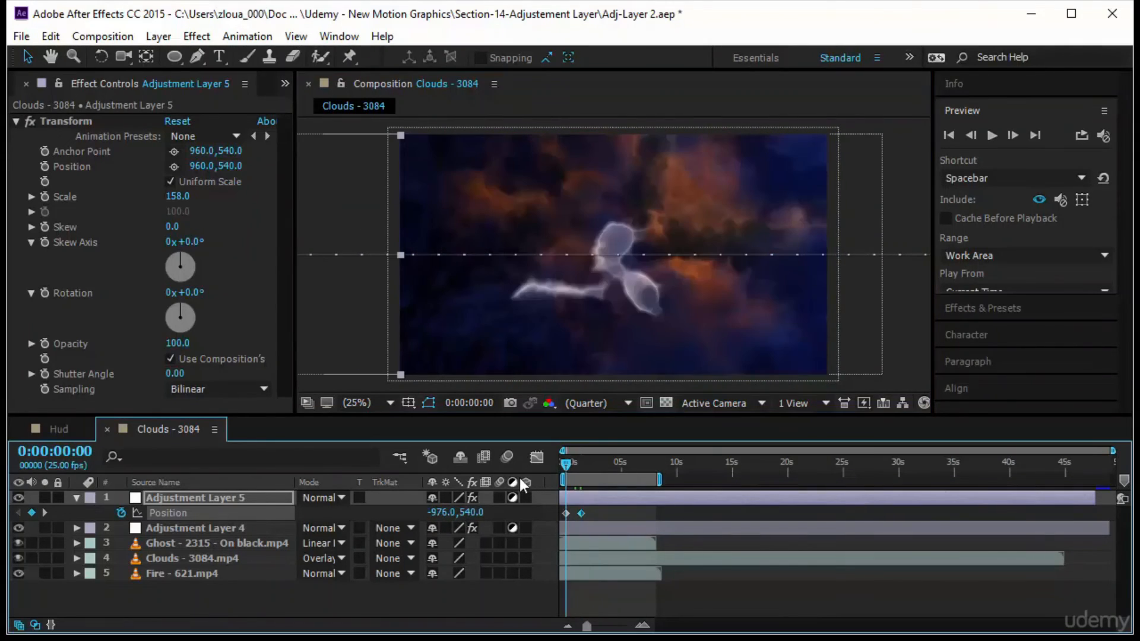
pyautogui.click(991, 136)
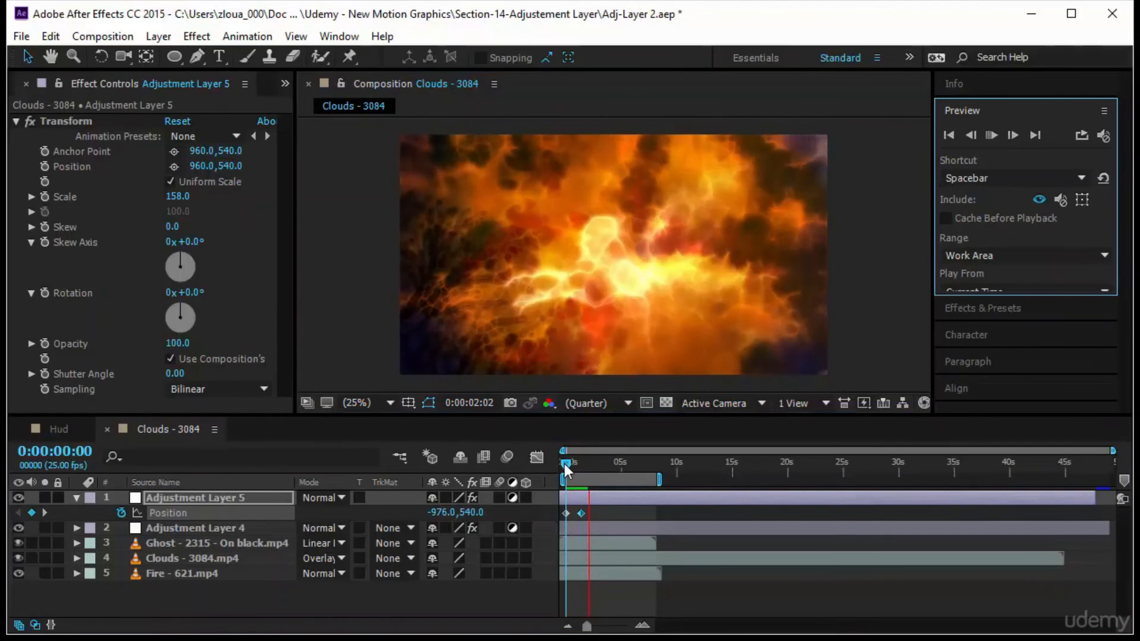
# - Hold Adjustment Layer 5's Position with a keyframe at 0:00:04:18, move it back past the frame's left edge at 0:00:05:23, and preview
pyautogui.moveTo(564, 464); pyautogui.dragTo(618, 472)
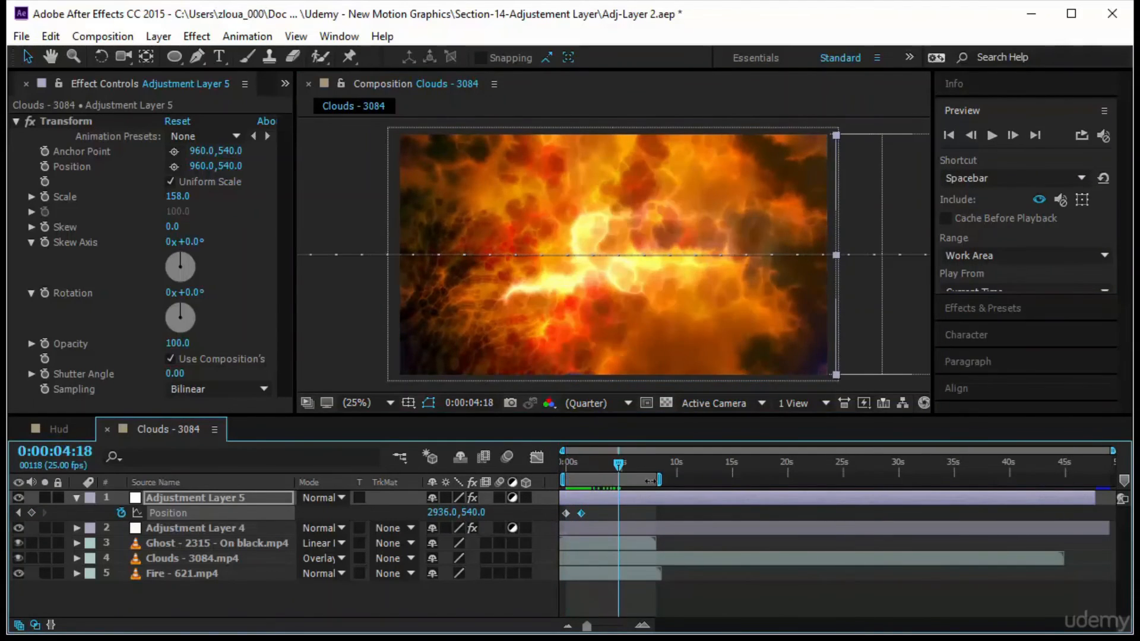
pyautogui.click(32, 513)
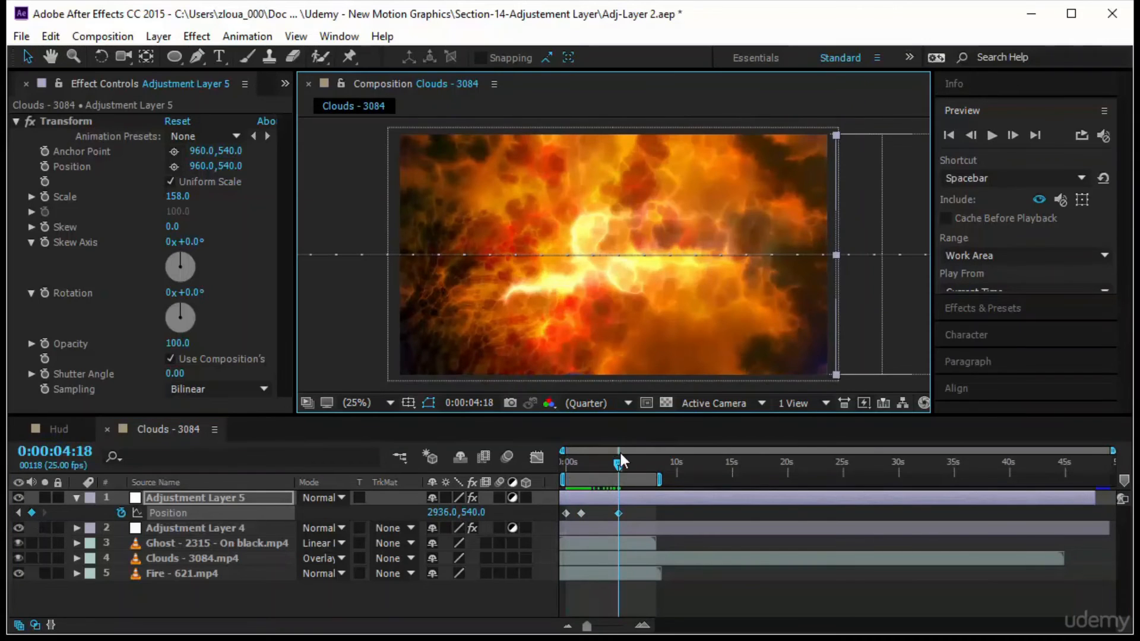
pyautogui.moveTo(618, 461); pyautogui.dragTo(631, 462)
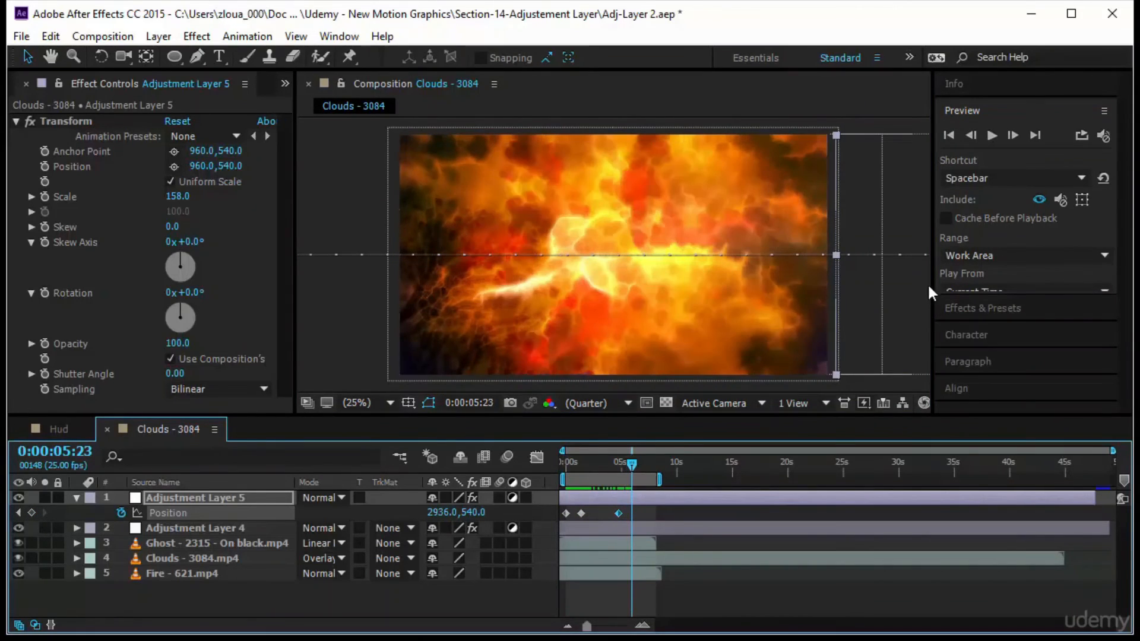
pyautogui.moveTo(915, 296); pyautogui.dragTo(422, 325)
pyautogui.moveTo(544, 326); pyautogui.dragTo(294, 346)
pyautogui.click(564, 462)
pyautogui.click(992, 136)
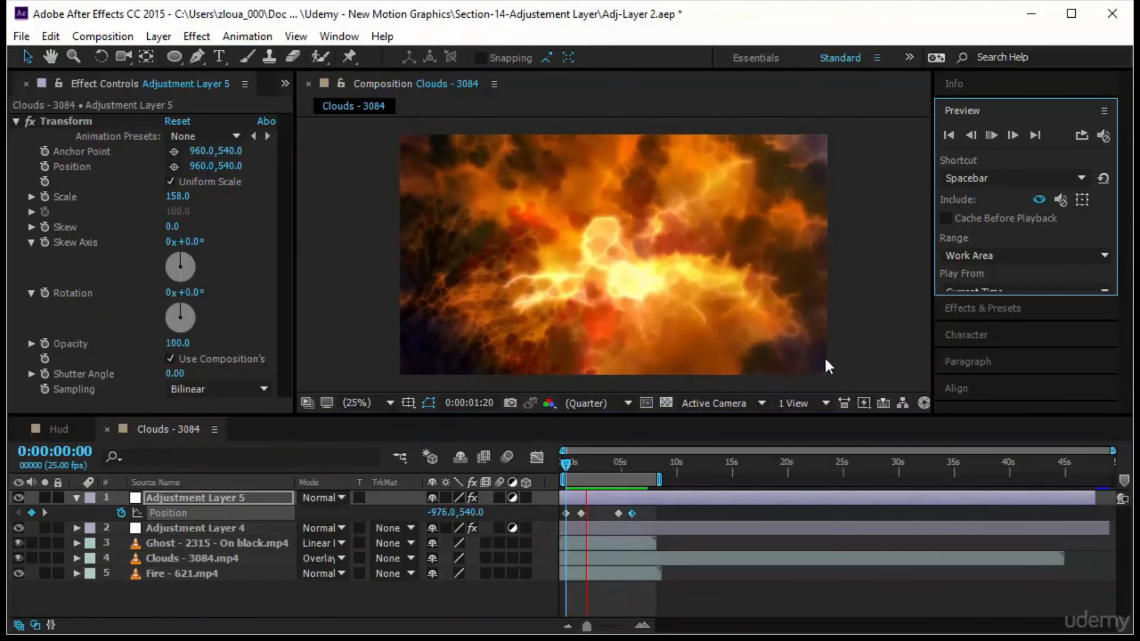
# - Show the Ghost layer's Opacity and start keyframing it at 0:00:00:09 with a value of 0%
pyautogui.click(193, 544)
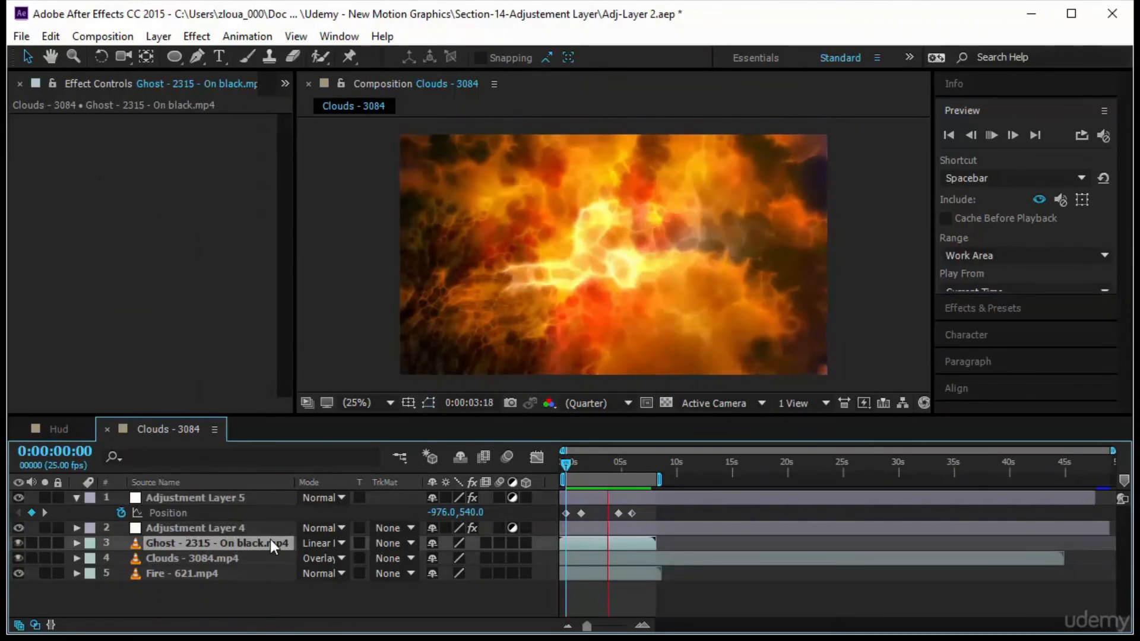
pyautogui.press('t')
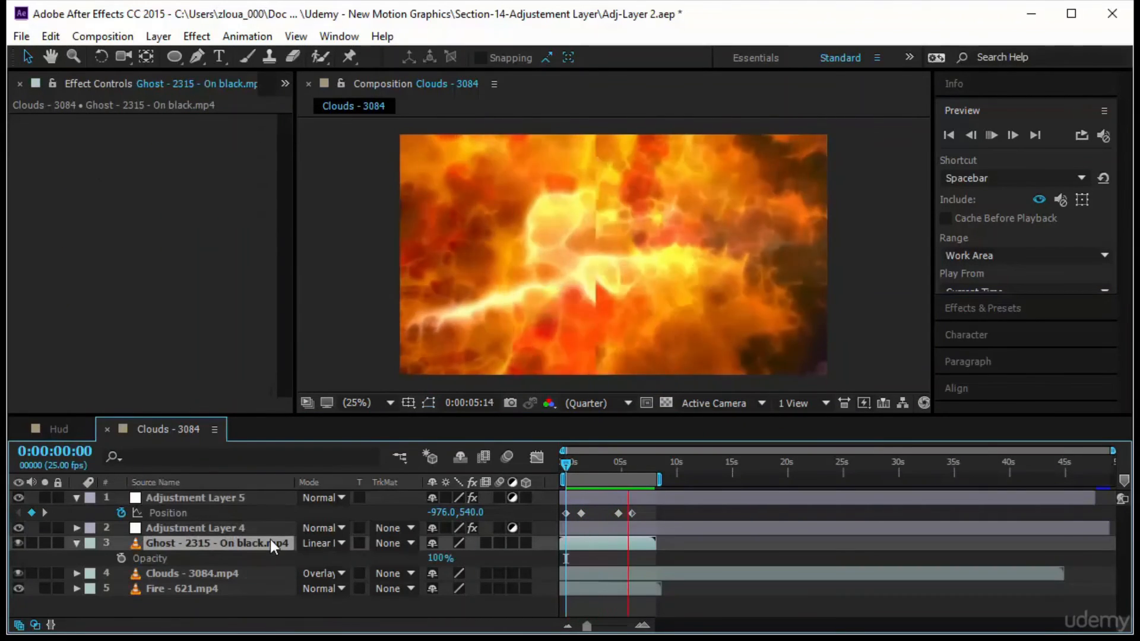
pyautogui.click(560, 471)
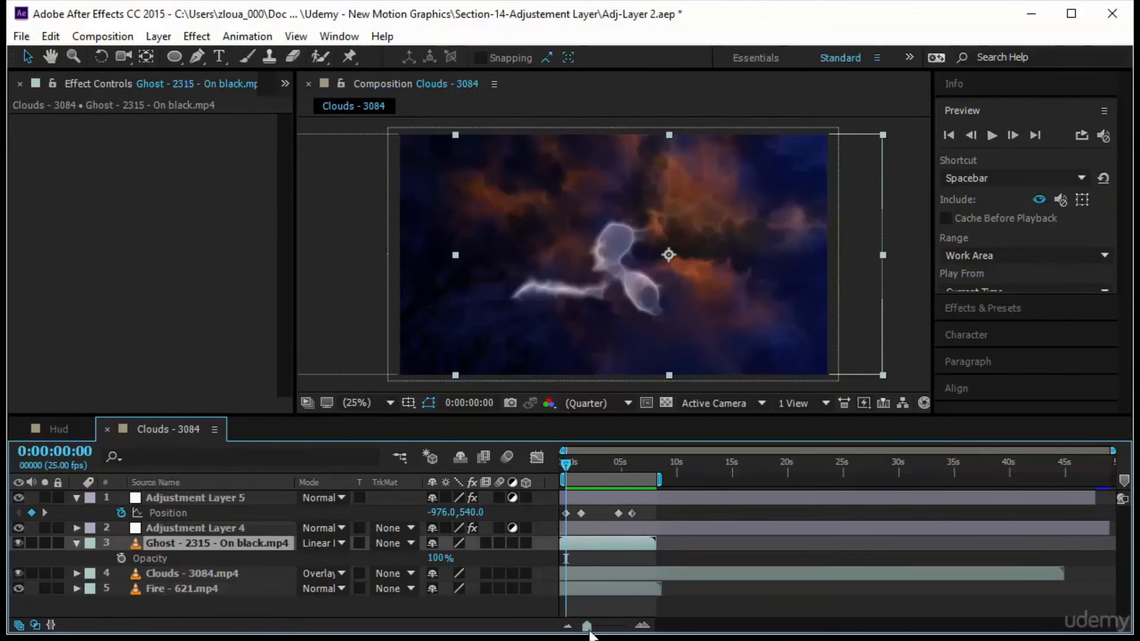
pyautogui.moveTo(587, 628); pyautogui.dragTo(615, 629)
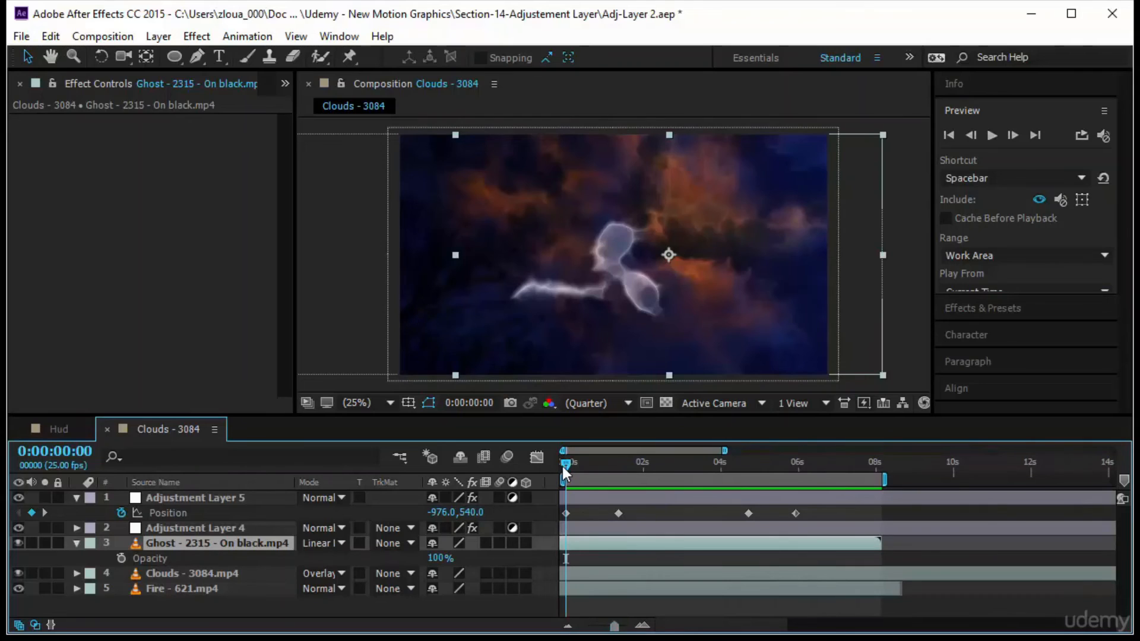
pyautogui.moveTo(562, 465); pyautogui.dragTo(579, 470)
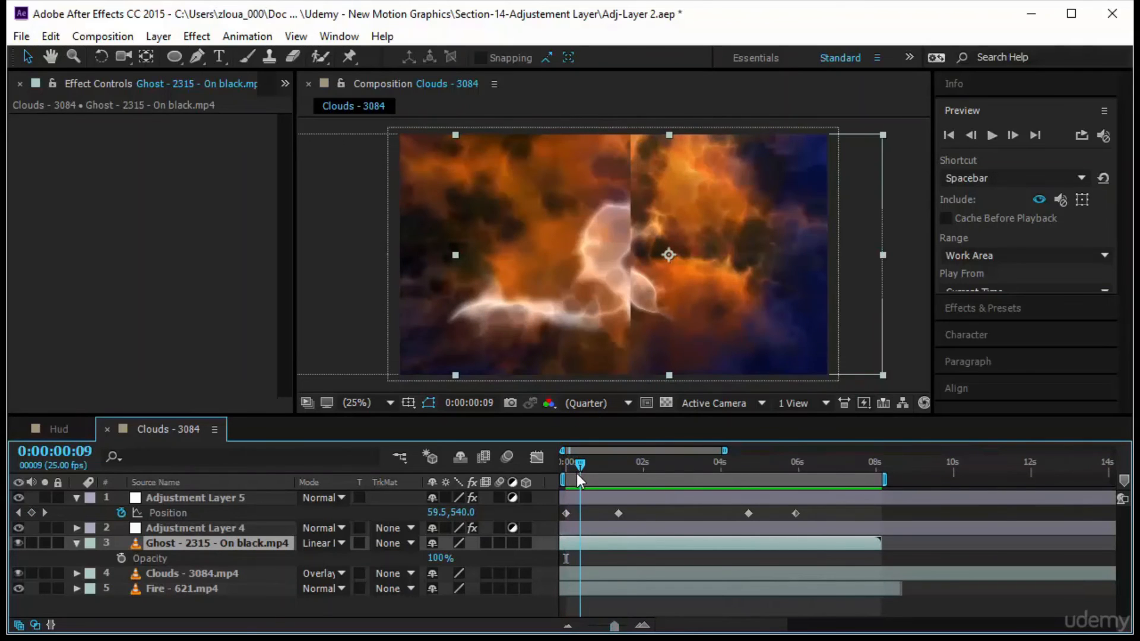
pyautogui.click(121, 558)
pyautogui.write('0')
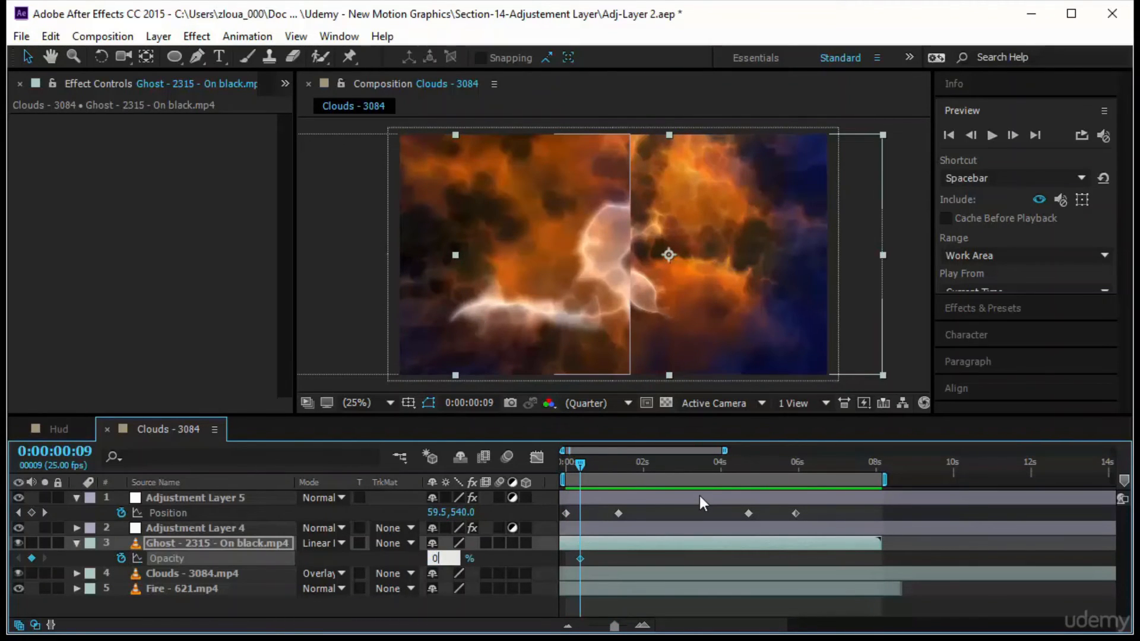
pyautogui.press('Return')
# - Keyframe the Ghost layer's Opacity at 100% at 0:00:01:01 and preview the fade-in from the start
pyautogui.moveTo(581, 463); pyautogui.dragTo(607, 494)
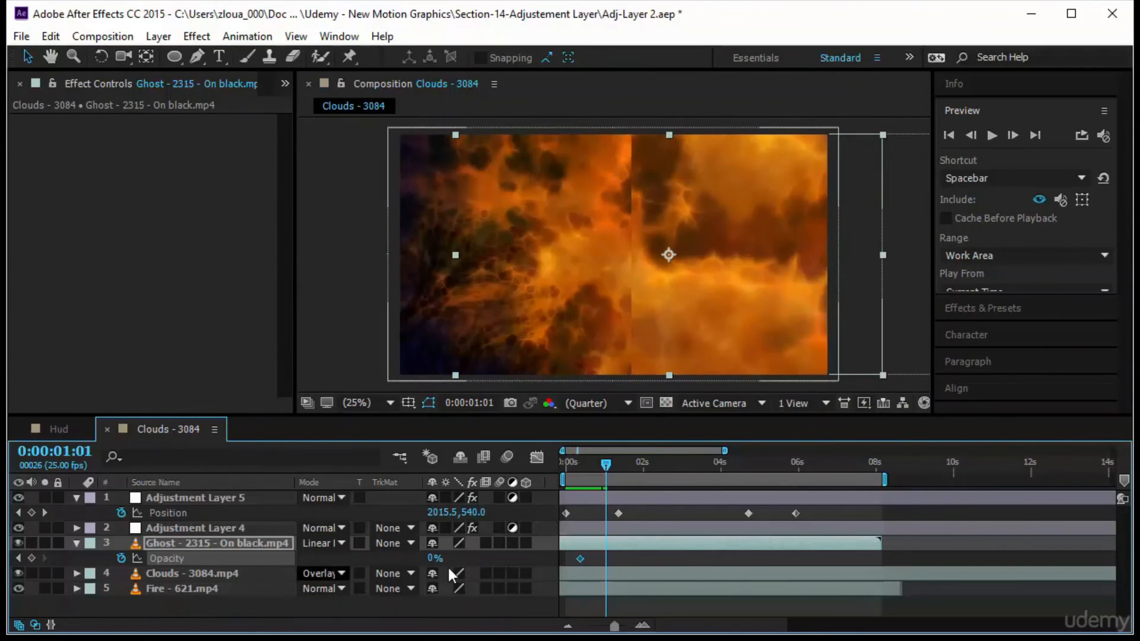
pyautogui.moveTo(435, 560); pyautogui.dragTo(553, 564)
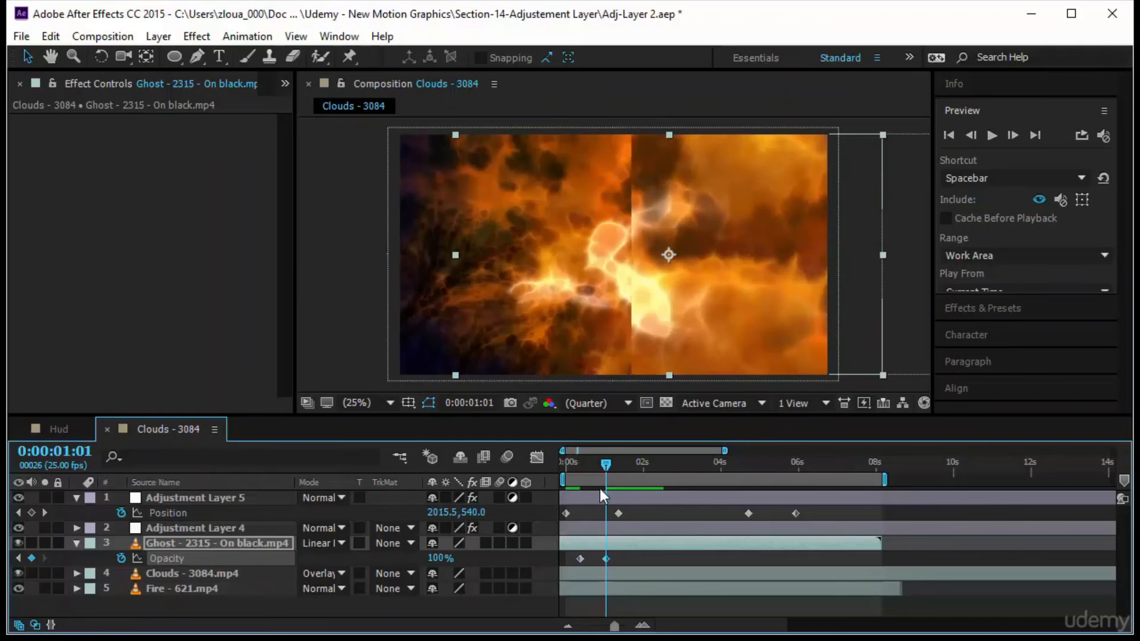
pyautogui.moveTo(593, 461); pyautogui.dragTo(511, 469)
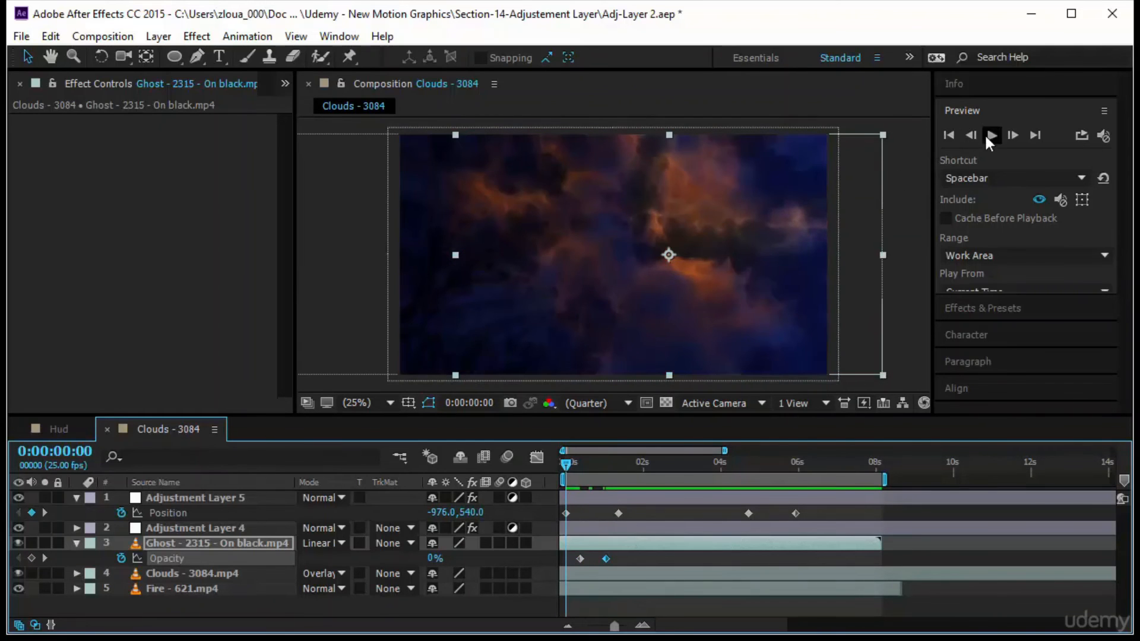
pyautogui.click(989, 136)
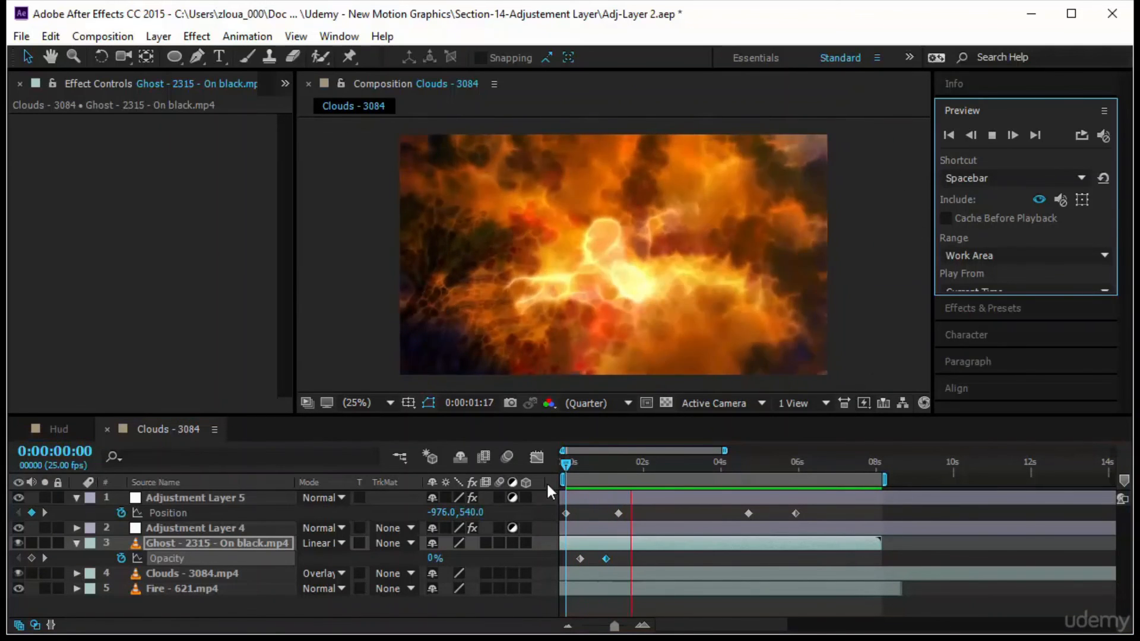
# - Fade the Ghost layer out with Opacity keyframes of 100% at 0:00:05:00 and 0% about half a second past it
pyautogui.click(676, 499)
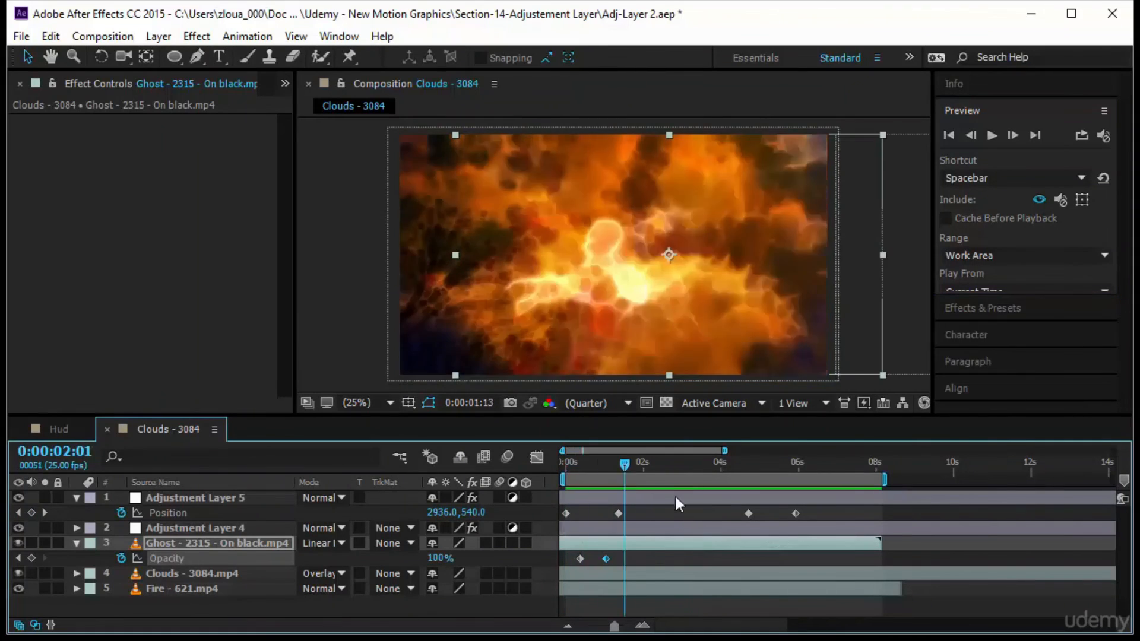
pyautogui.moveTo(675, 499); pyautogui.dragTo(760, 529)
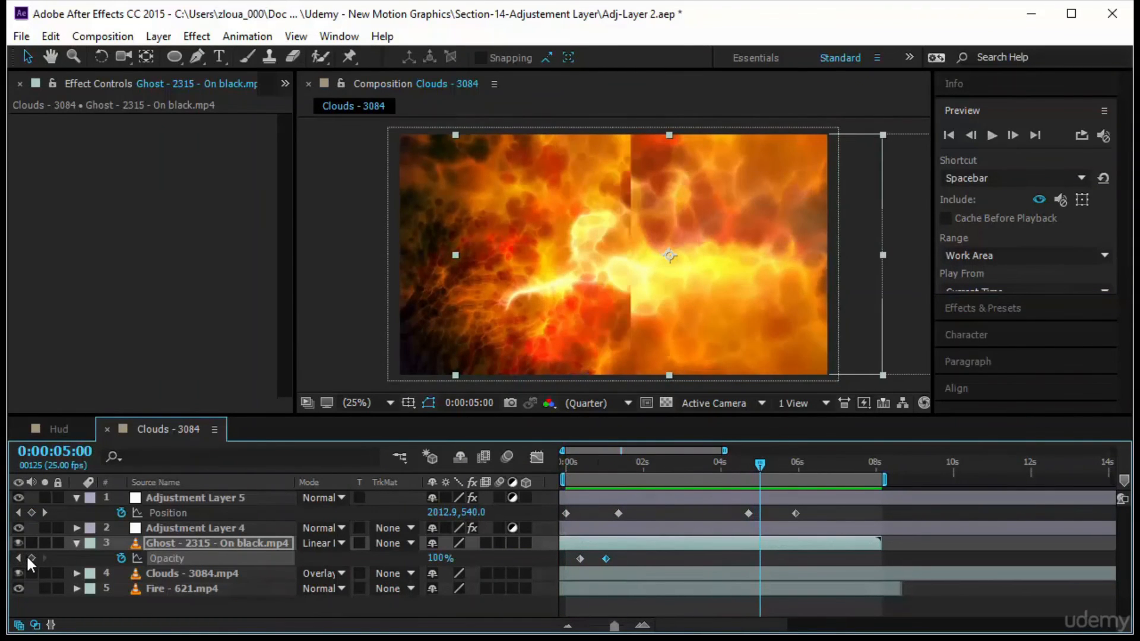
pyautogui.moveTo(762, 467); pyautogui.dragTo(778, 468)
pyautogui.moveTo(441, 562); pyautogui.dragTo(352, 561)
# - Preview the sliding adjustment layer together with the ghost's fade-in and fade-out from the start of the composition
pyautogui.moveTo(780, 464); pyautogui.dragTo(367, 520)
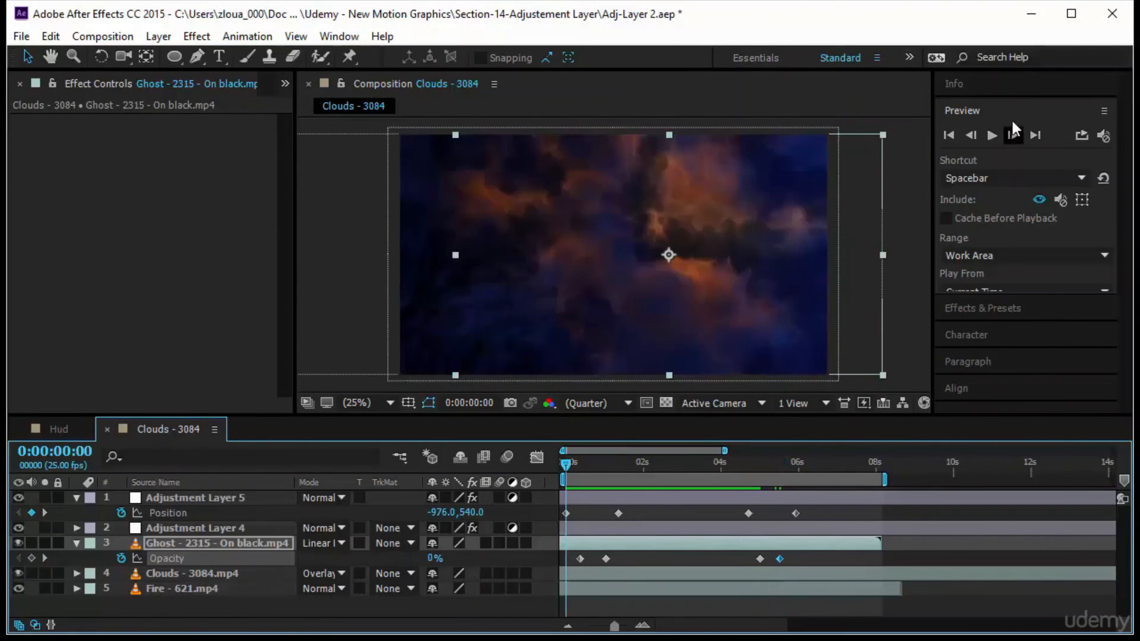
pyautogui.click(990, 135)
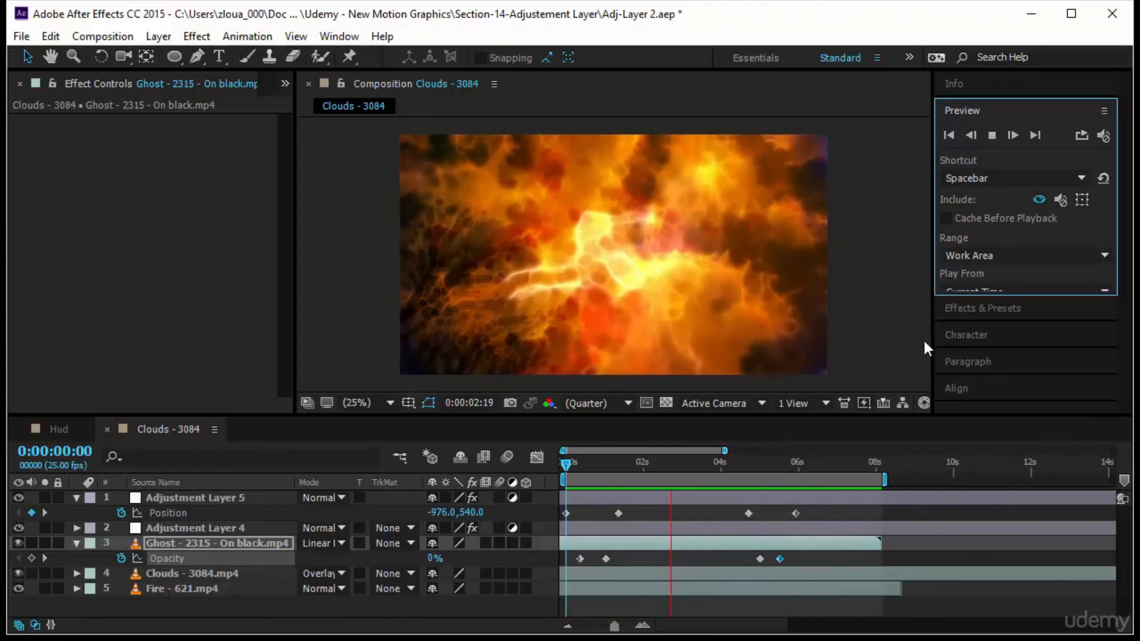
pyautogui.moveTo(564, 466); pyautogui.dragTo(358, 544)
pyautogui.click(991, 136)
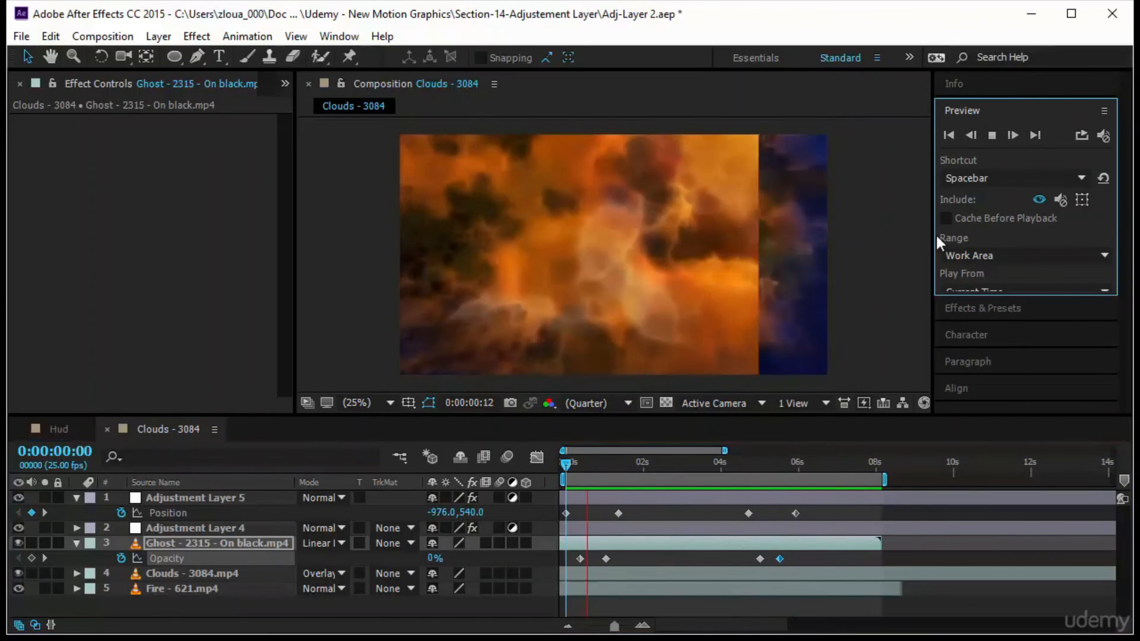